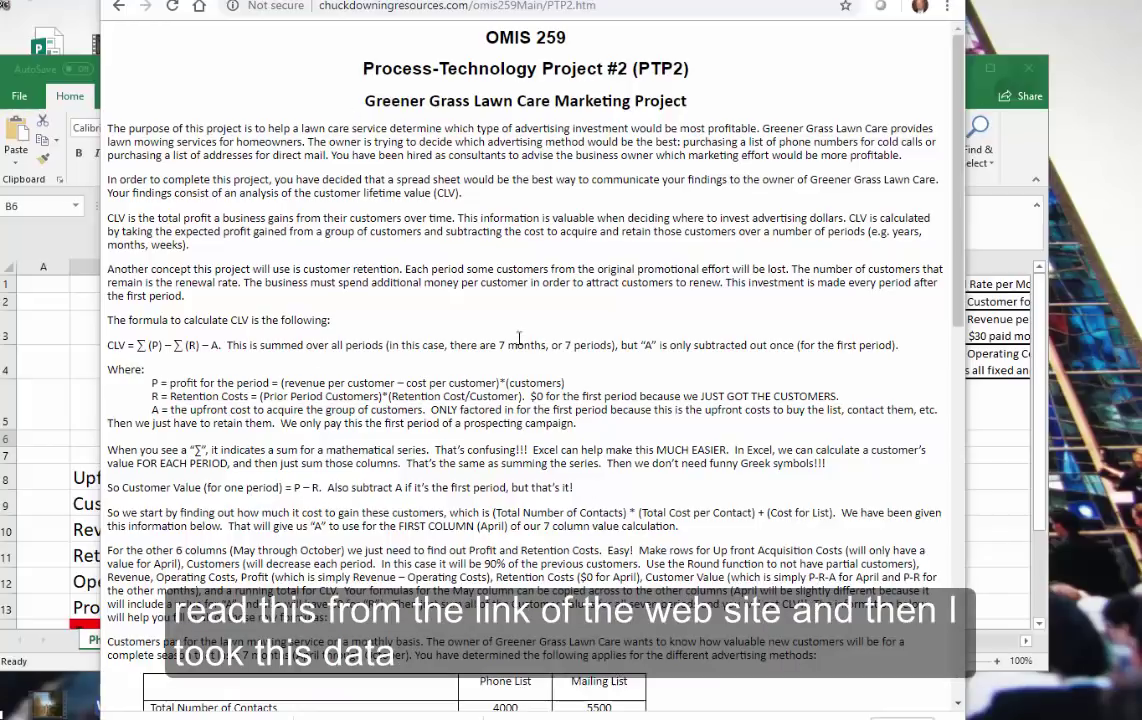
- Scroll the PTP2 project page down to the Phone List, Mailing List and renewal data tables
scroll(950, 288, down, 3)
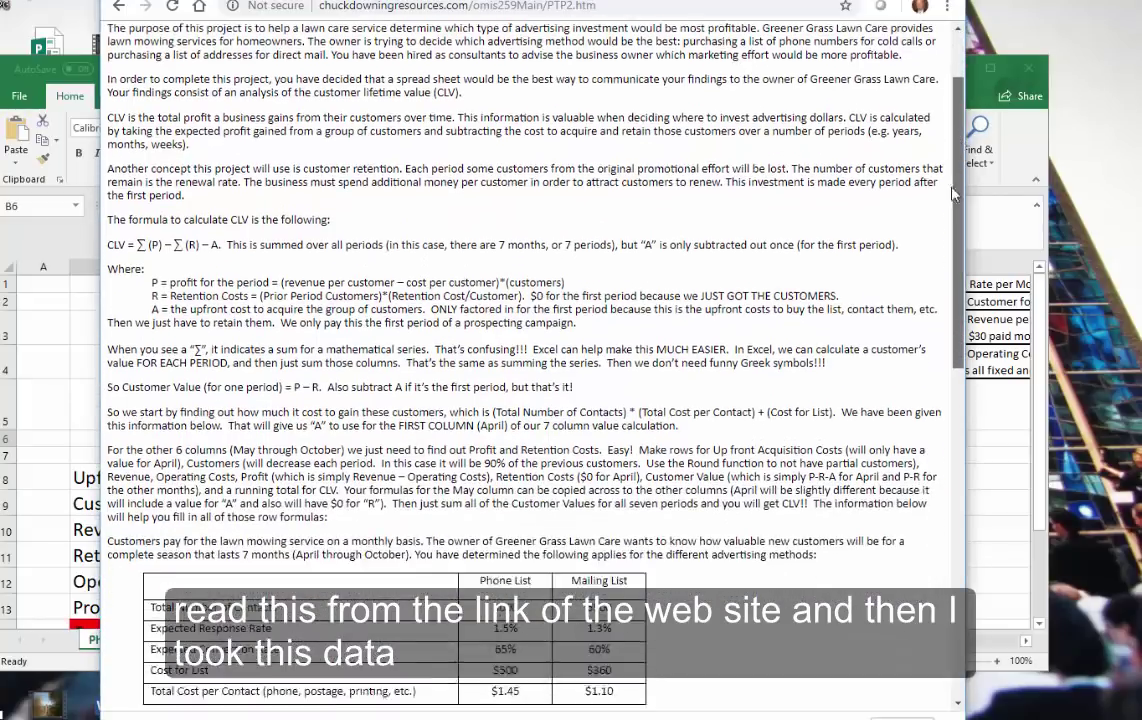
scroll(900, 283, down, 1)
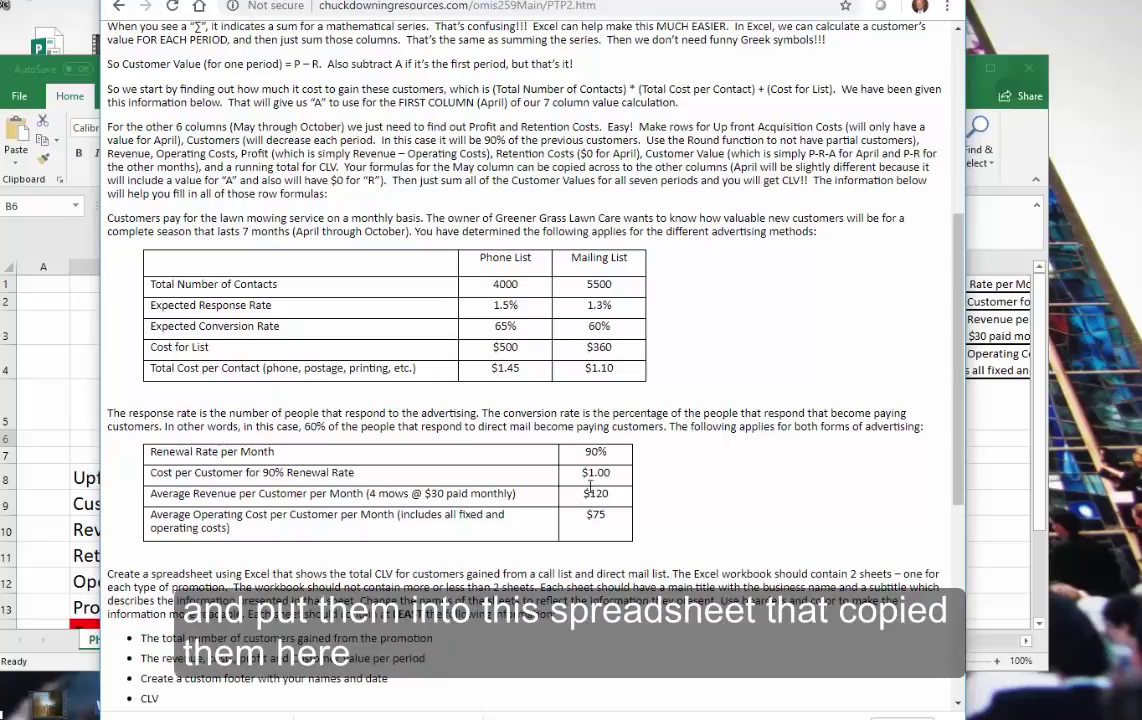
key(alt+Tab)
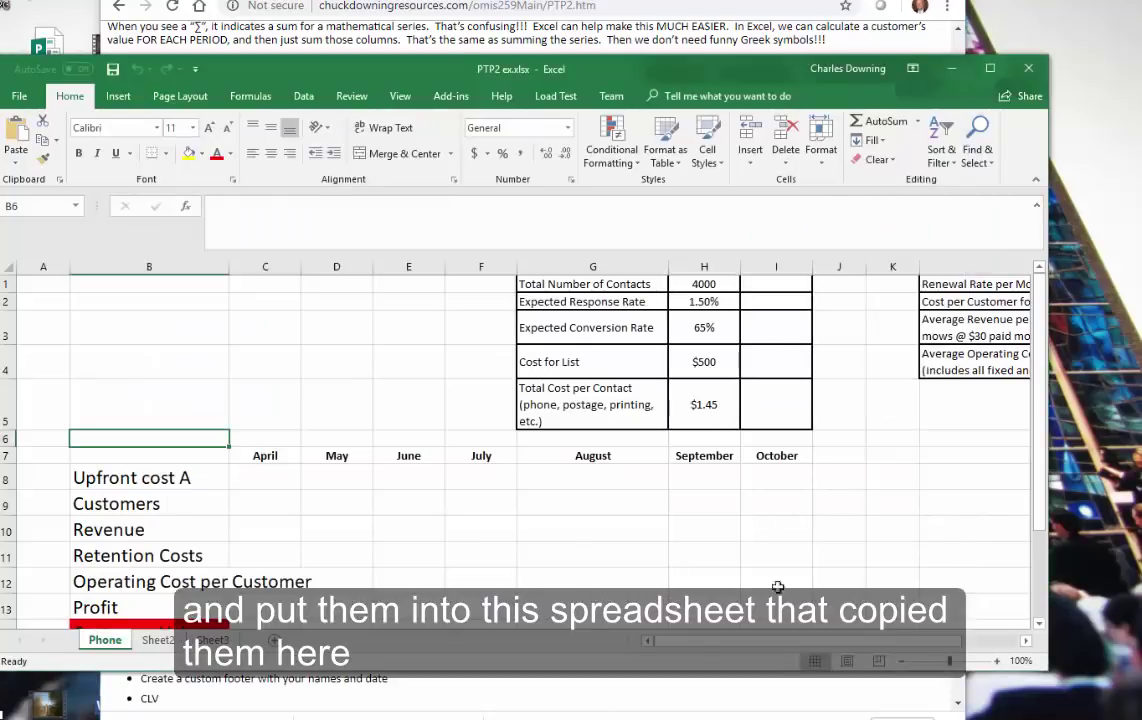
drag(698, 645, 712, 645)
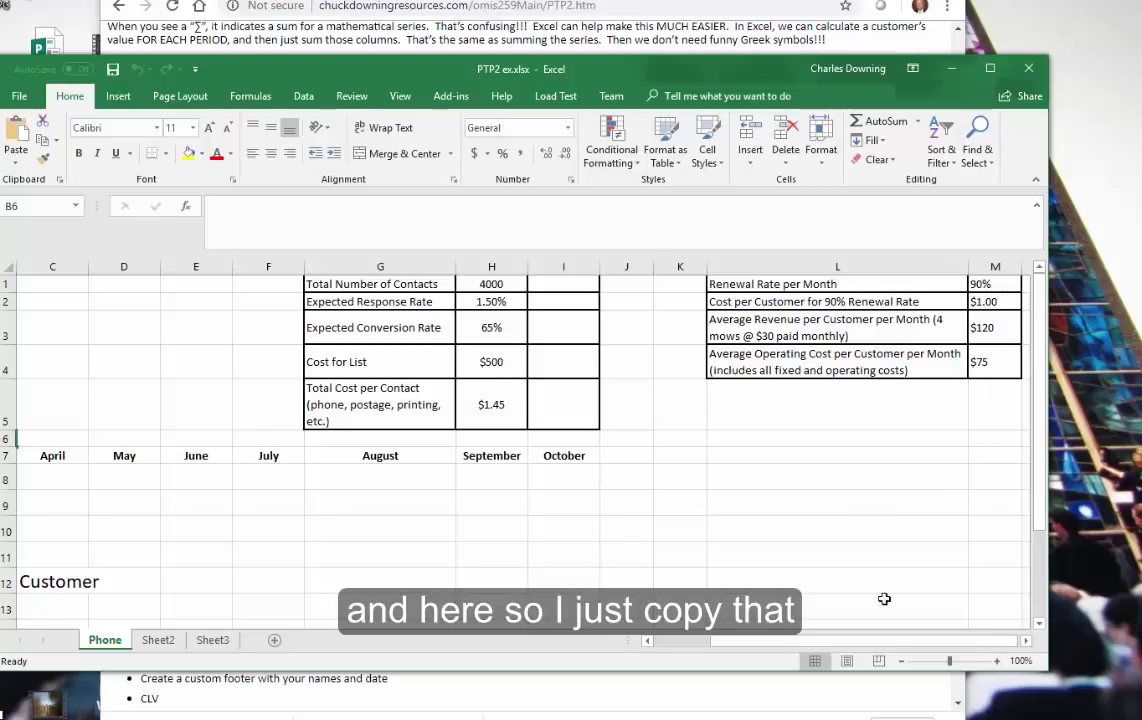
drag(869, 645, 855, 645)
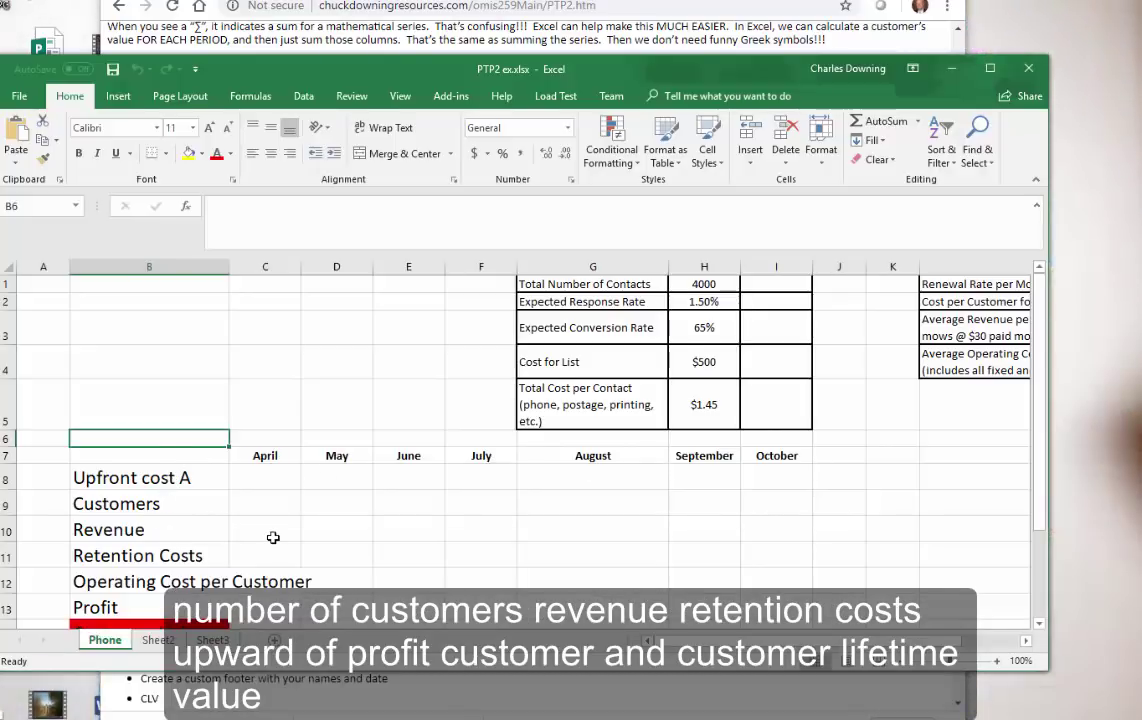
scroll(256, 521, down, 1)
scroll(256, 521, down, 1)
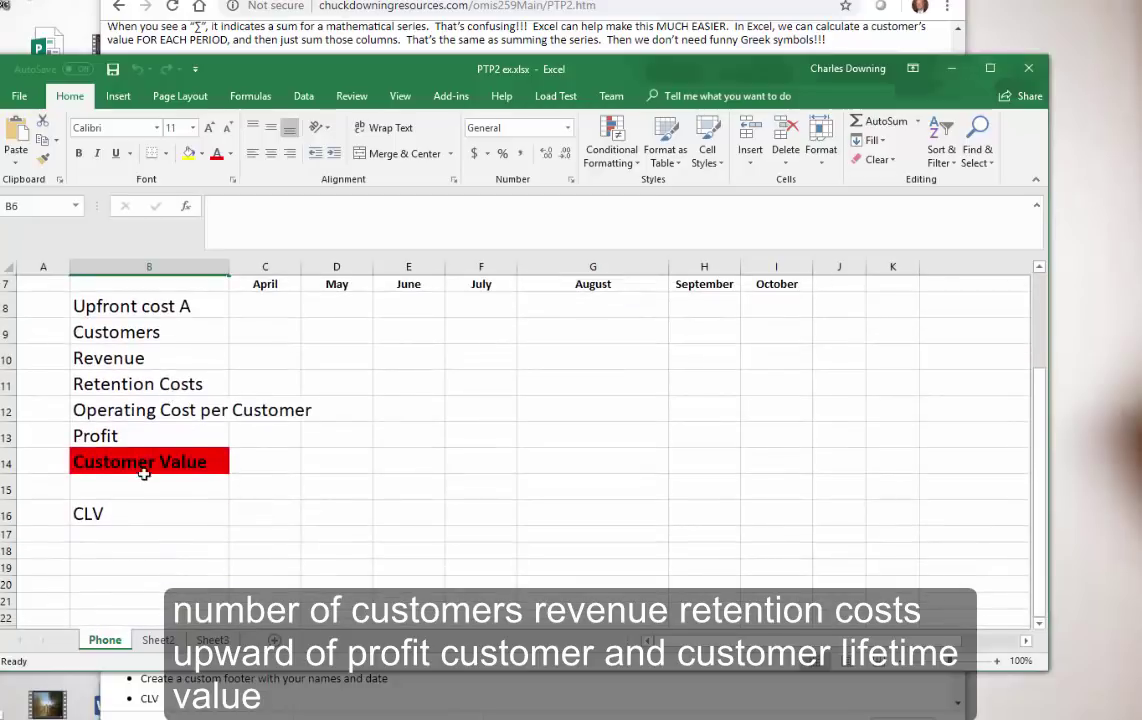
scroll(362, 478, up, 1)
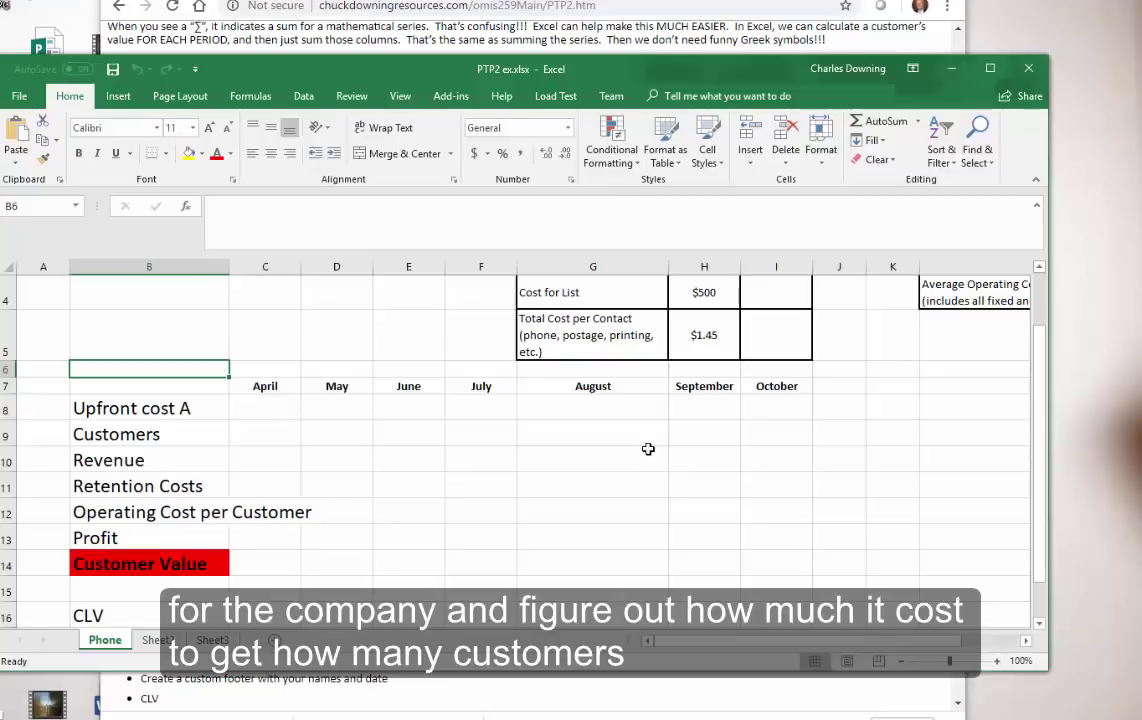
scroll(649, 449, down, 1)
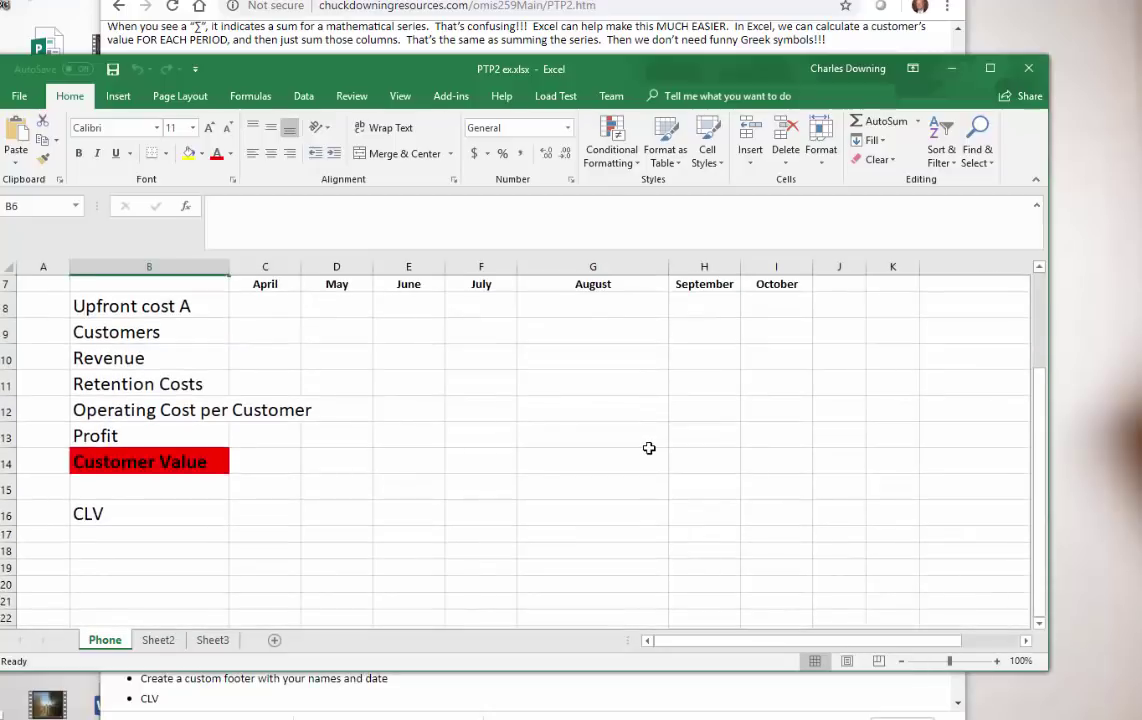
scroll(649, 449, up, 1)
scroll(640, 446, up, 1)
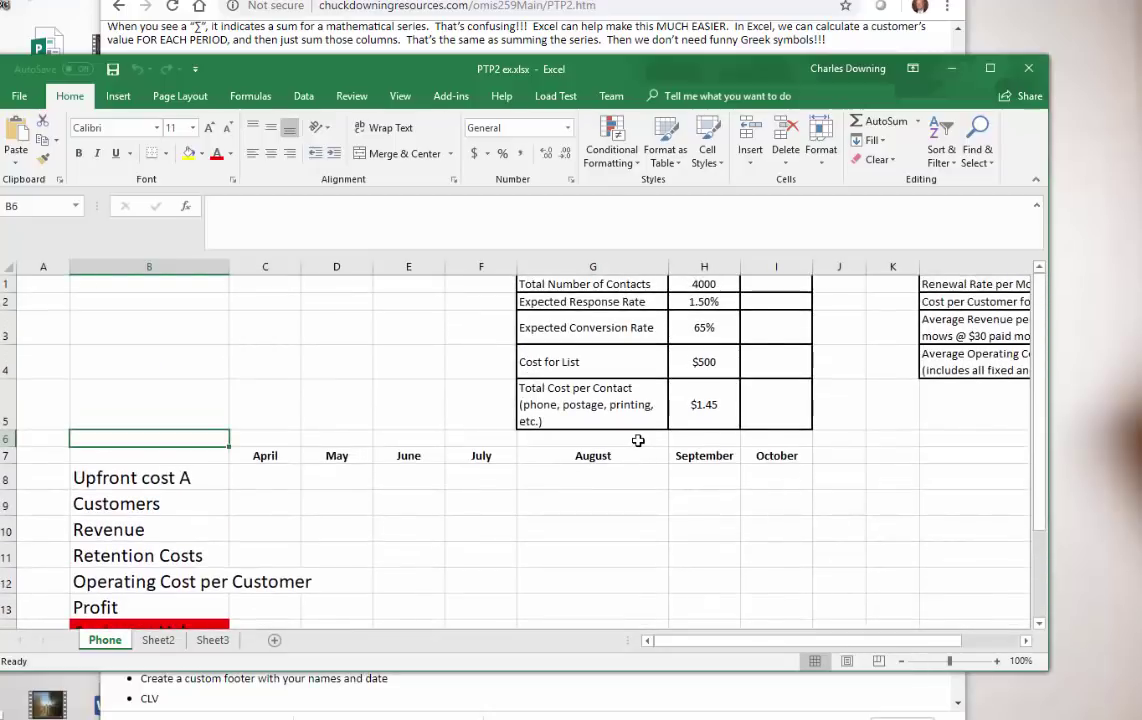
click(272, 481)
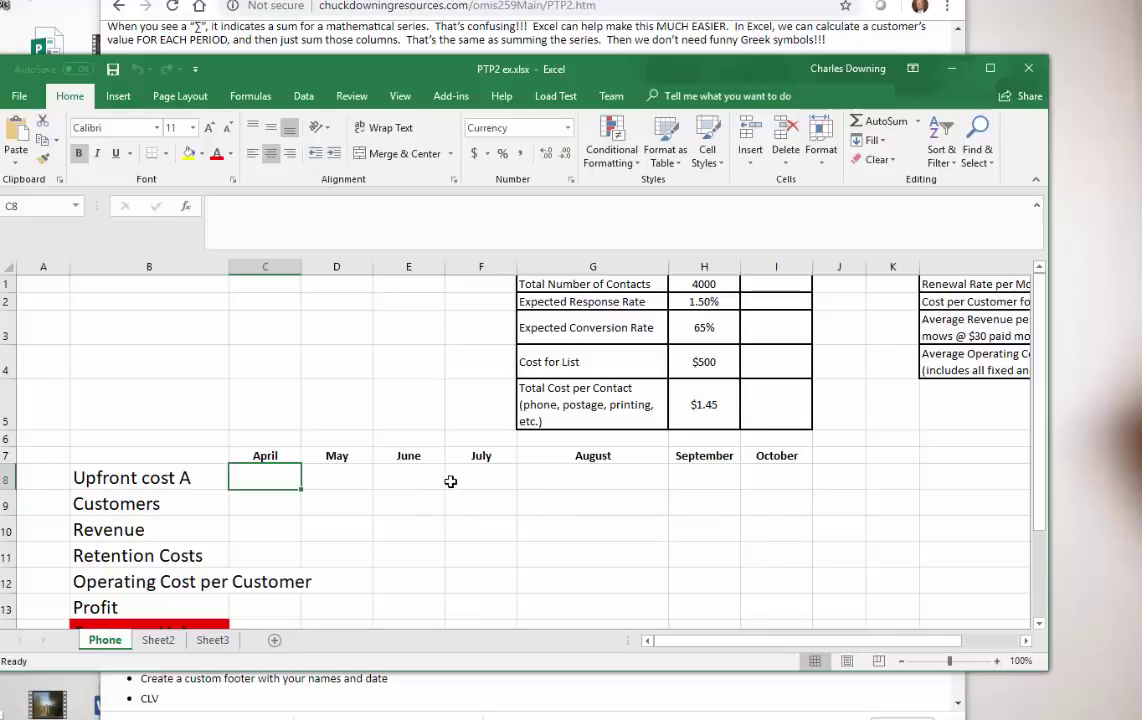
- Enter =H4+H5*H1 in C8 so April's Upfront cost A shows $6,300.00
text(=)
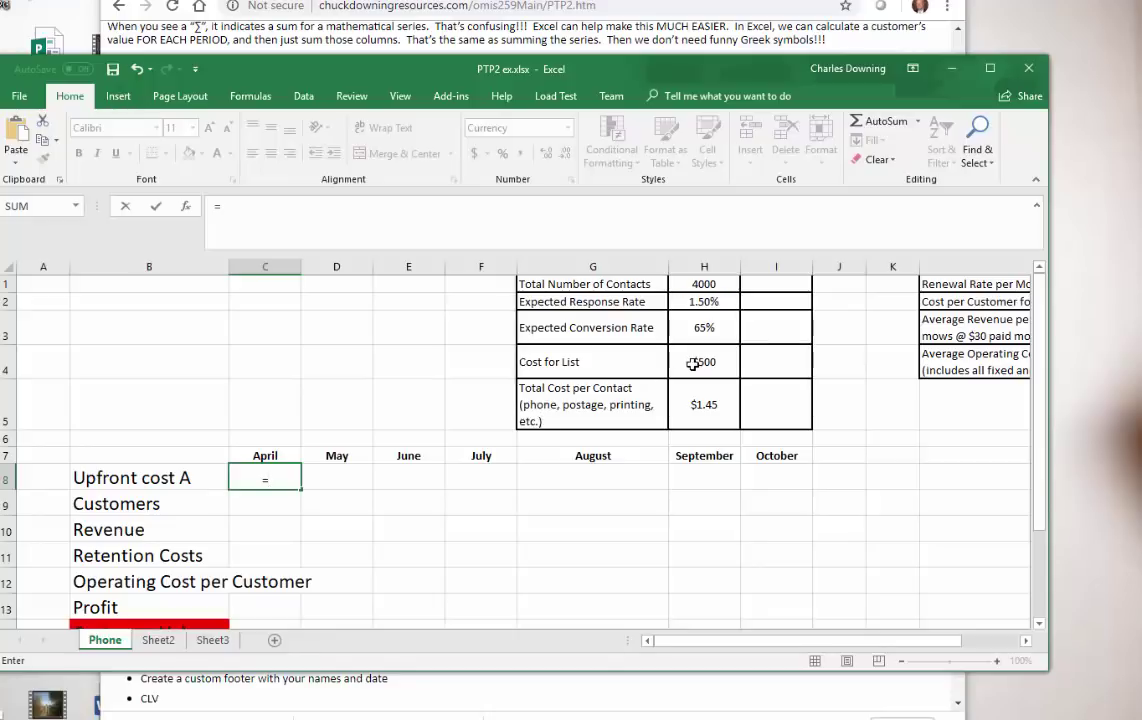
click(693, 364)
text(+)
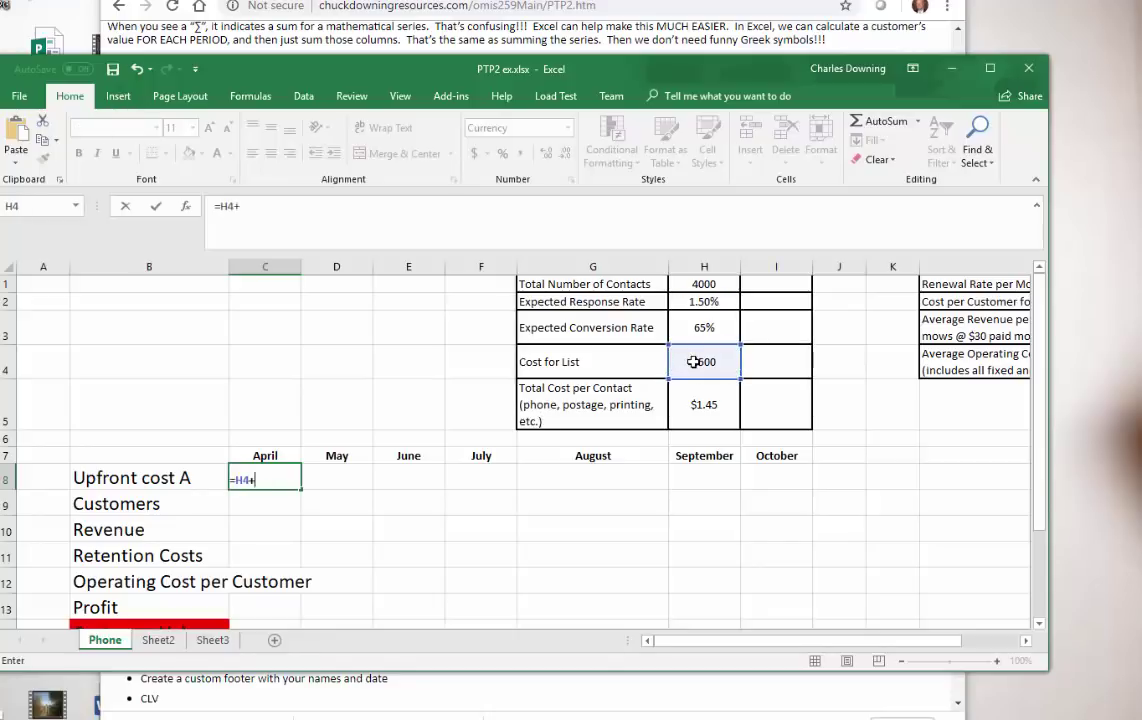
click(702, 405)
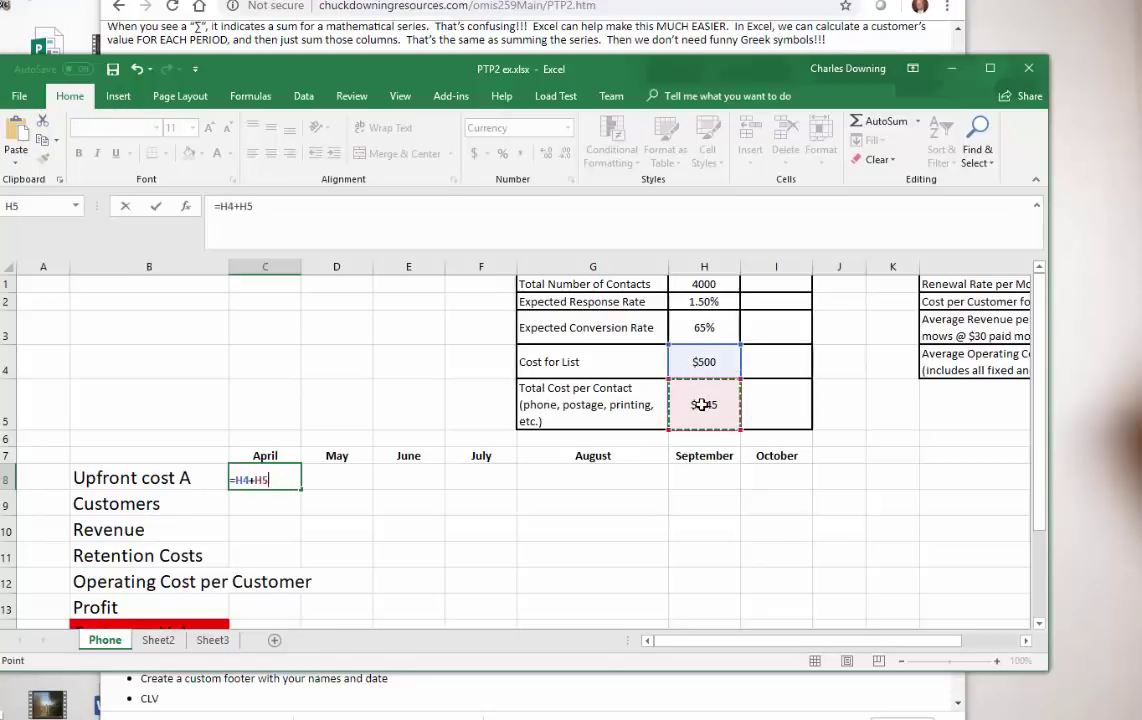
text(*)
click(705, 285)
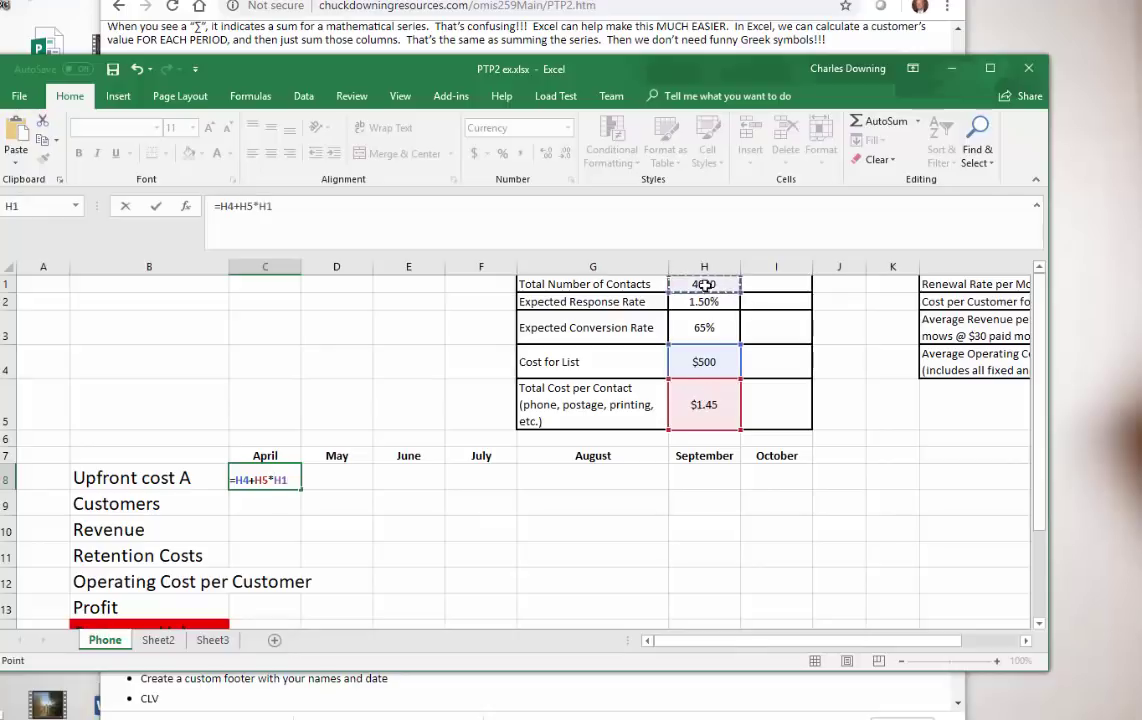
key(Return)
key(Up)
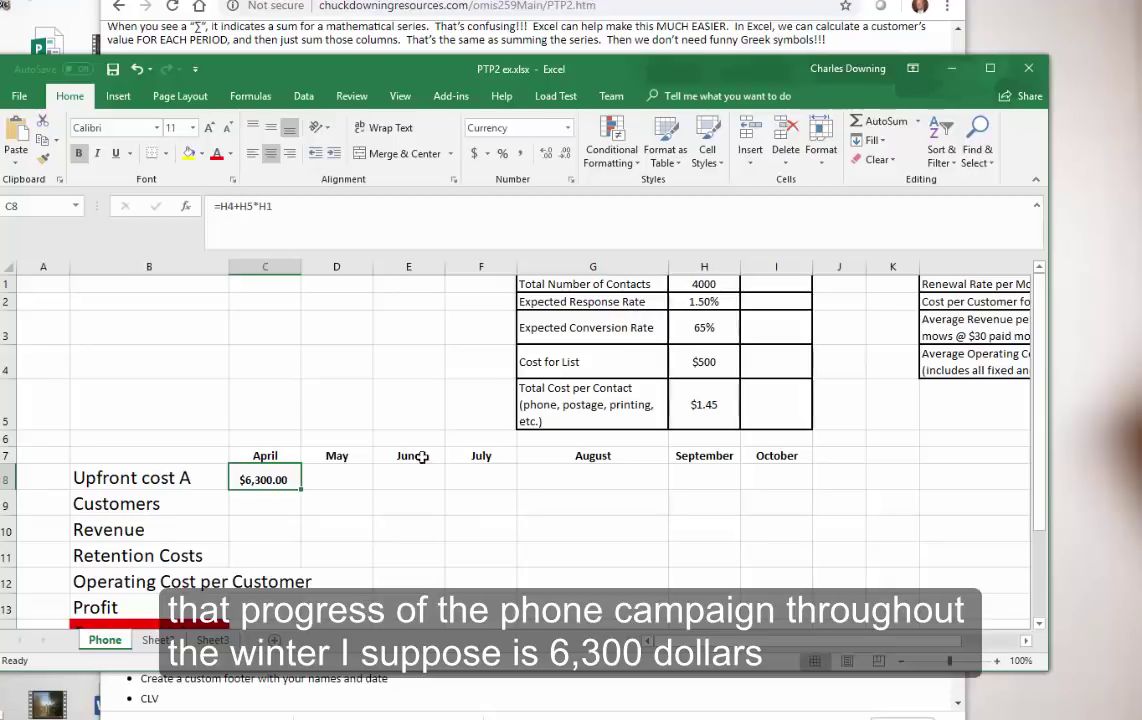
click(270, 503)
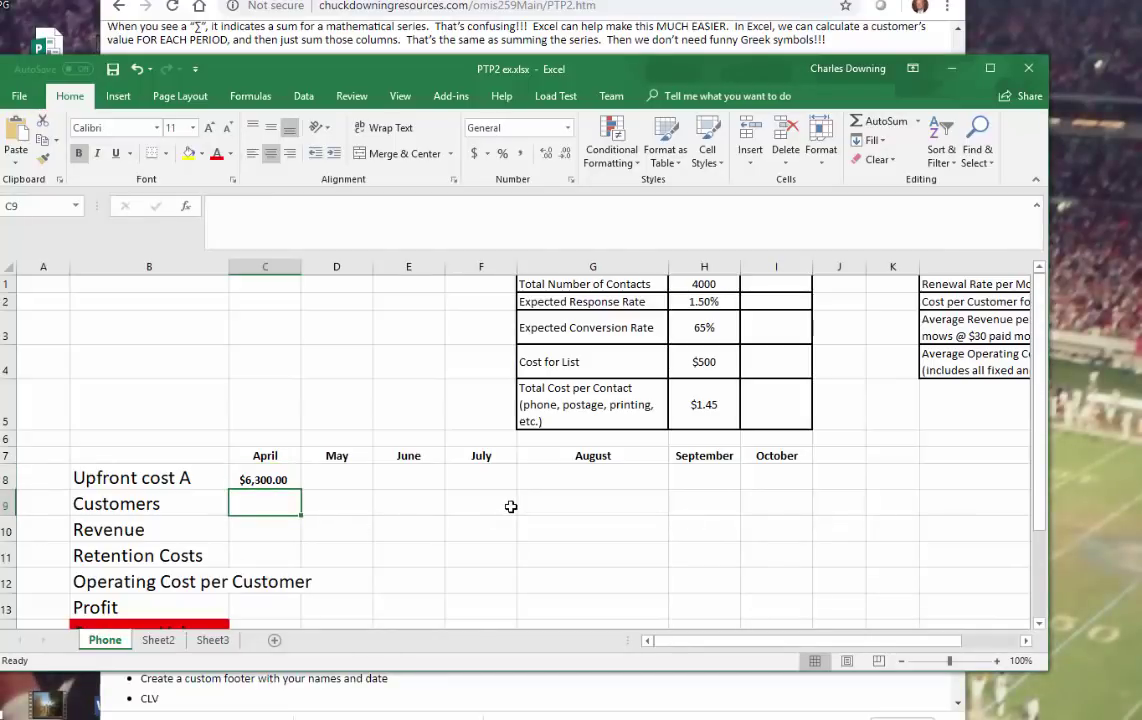
- Enter =H1*H2*H3 in C9, multiplying contacts, response rate and conversion rate
text(=)
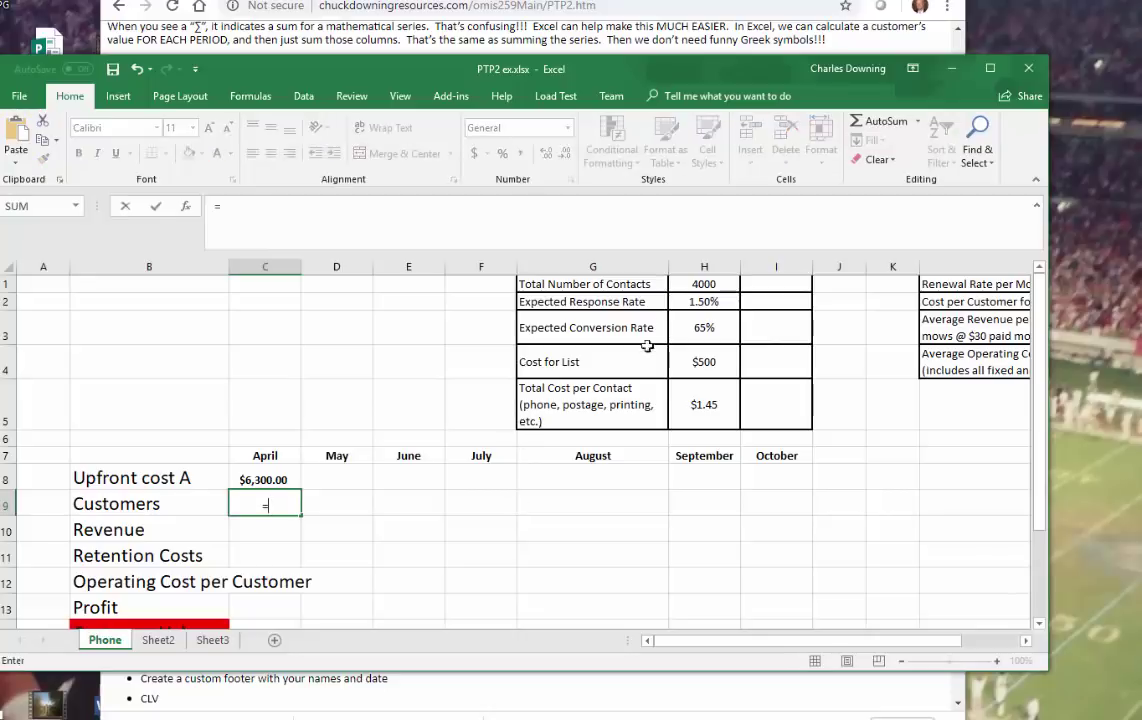
click(697, 284)
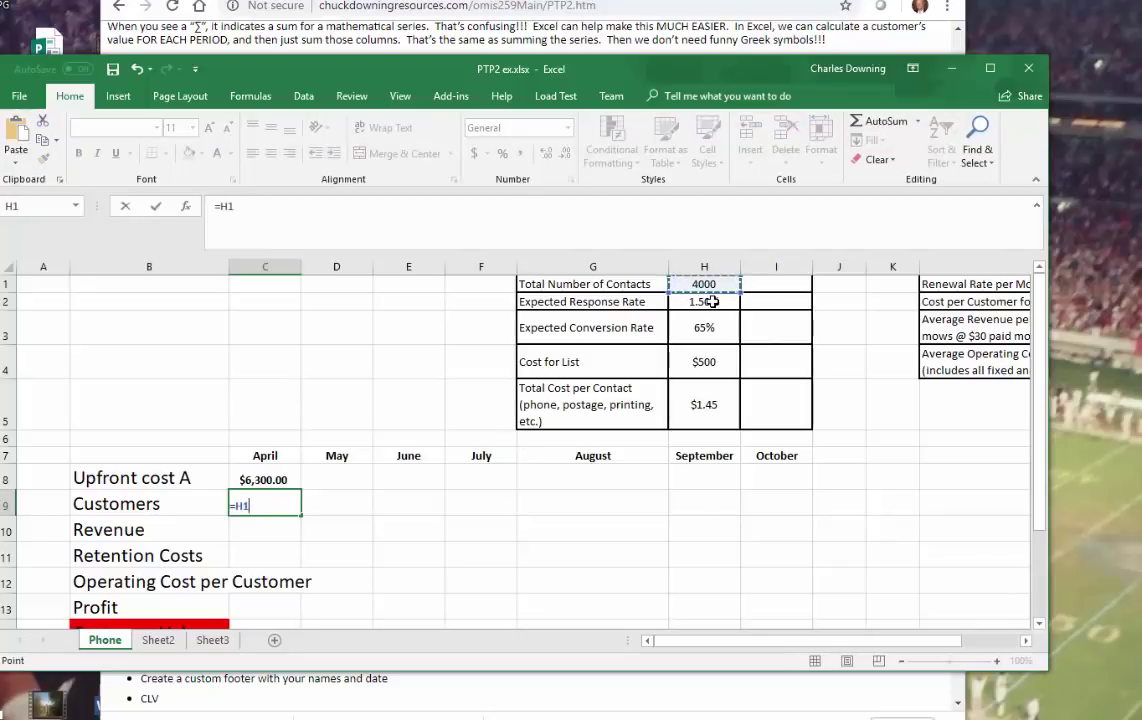
text(*)
click(709, 302)
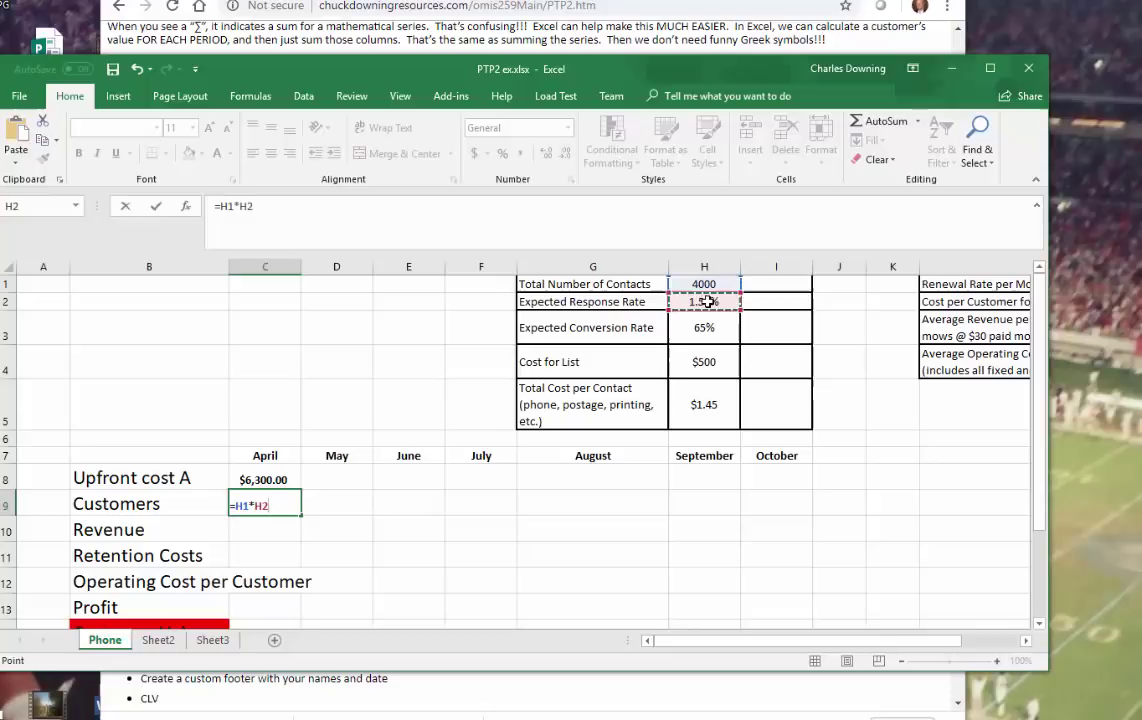
text(*)
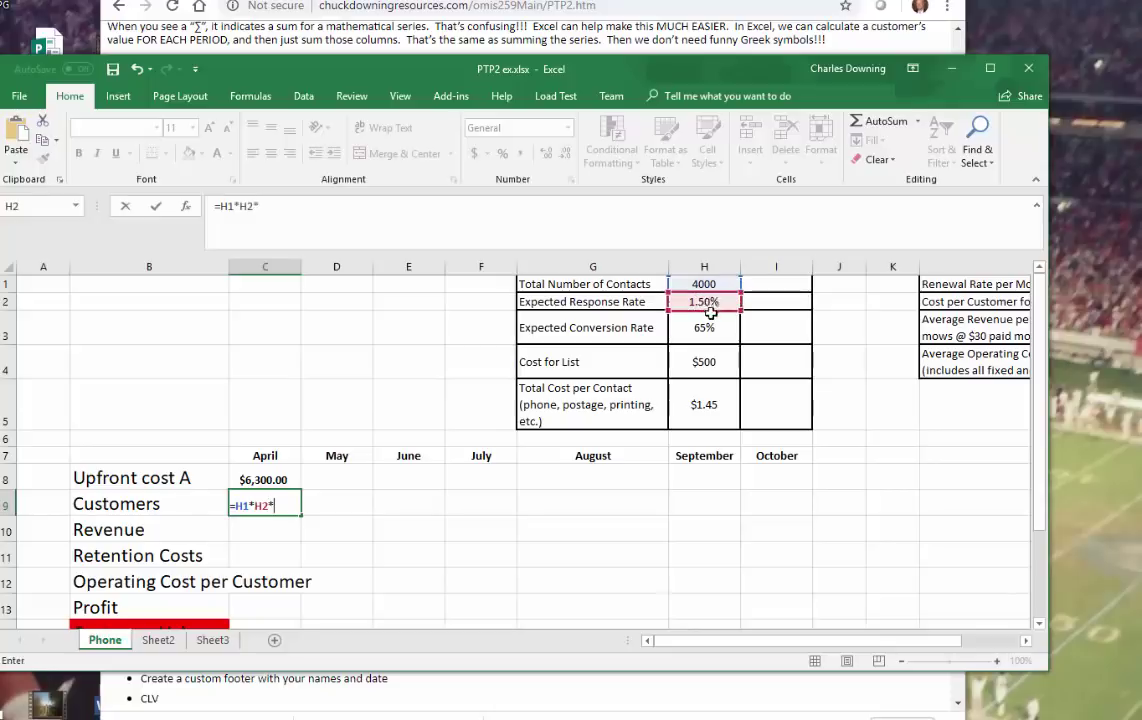
click(710, 328)
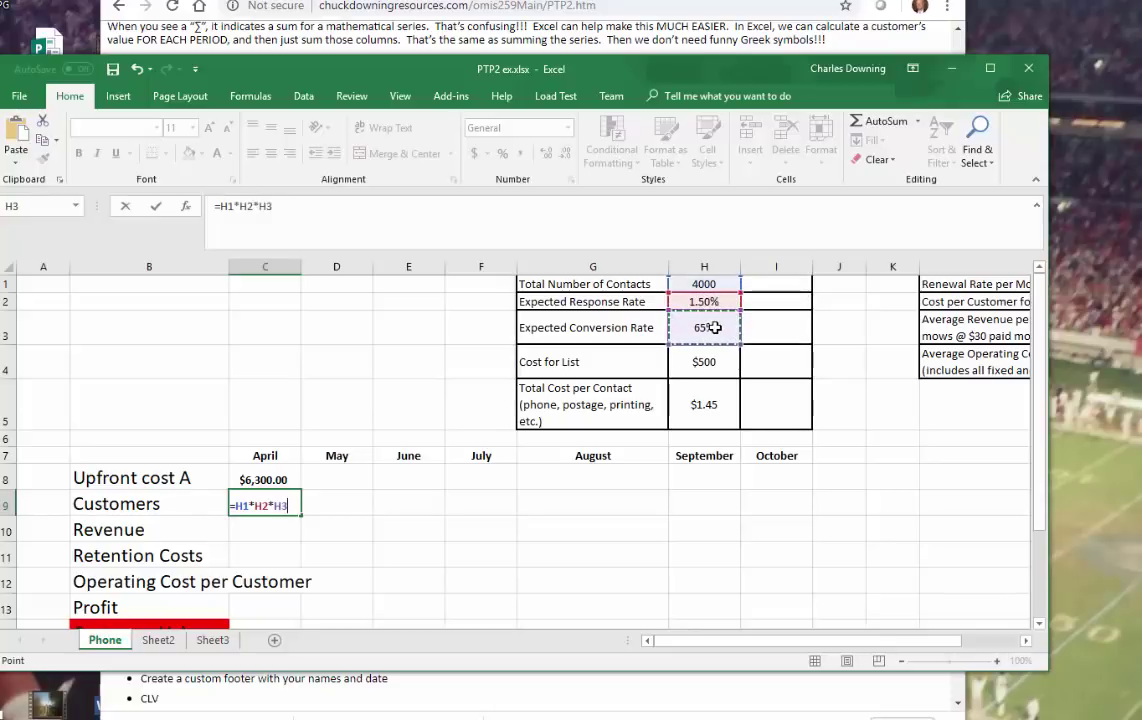
key(Return)
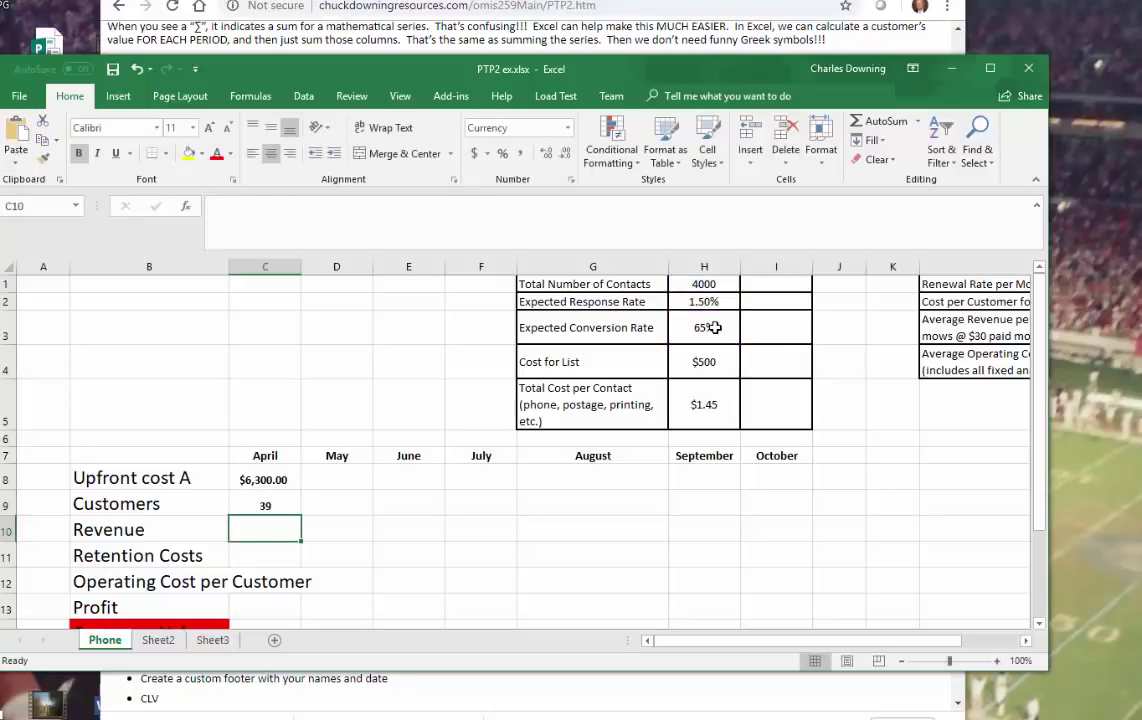
key(Up)
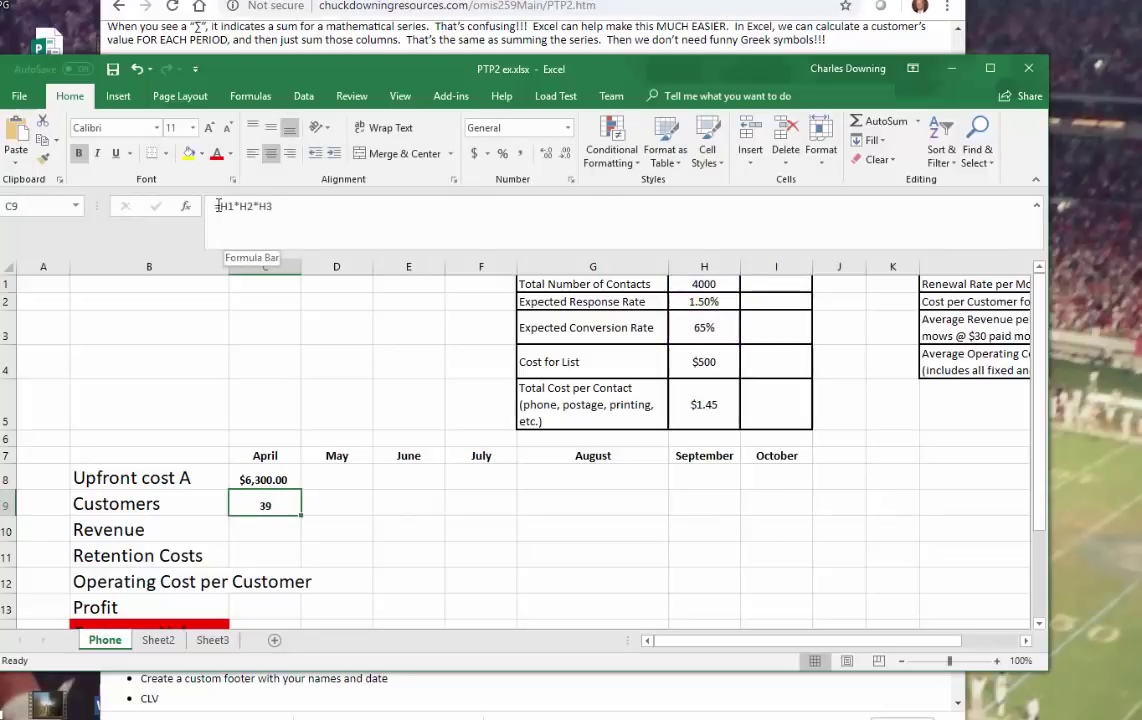
- Wrap the C9 formula in ROUND(...,0) so April's Customers shows 39
click(303, 235)
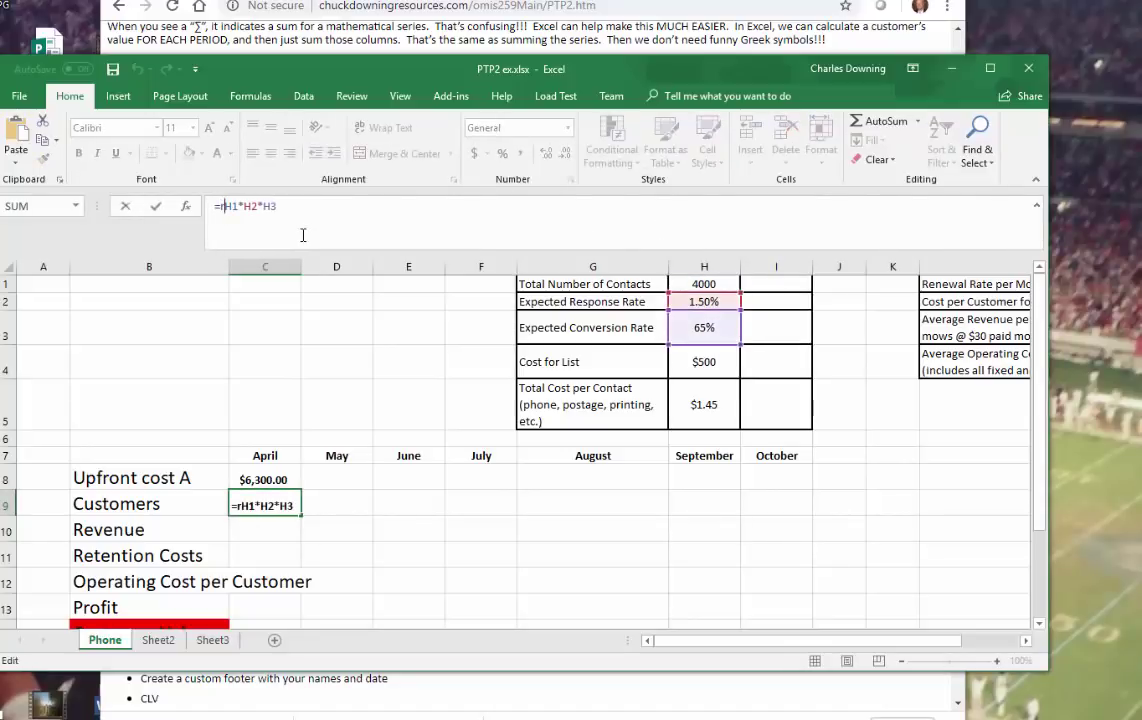
text(rouj)
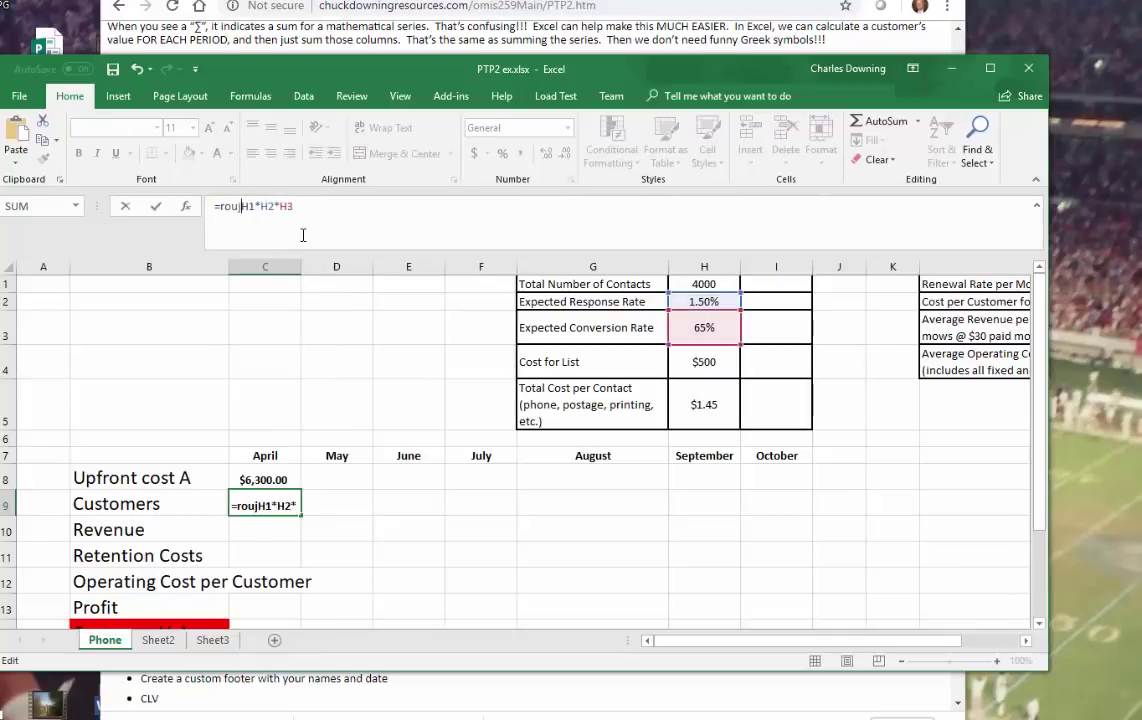
key(BackSpace)
text(nd)
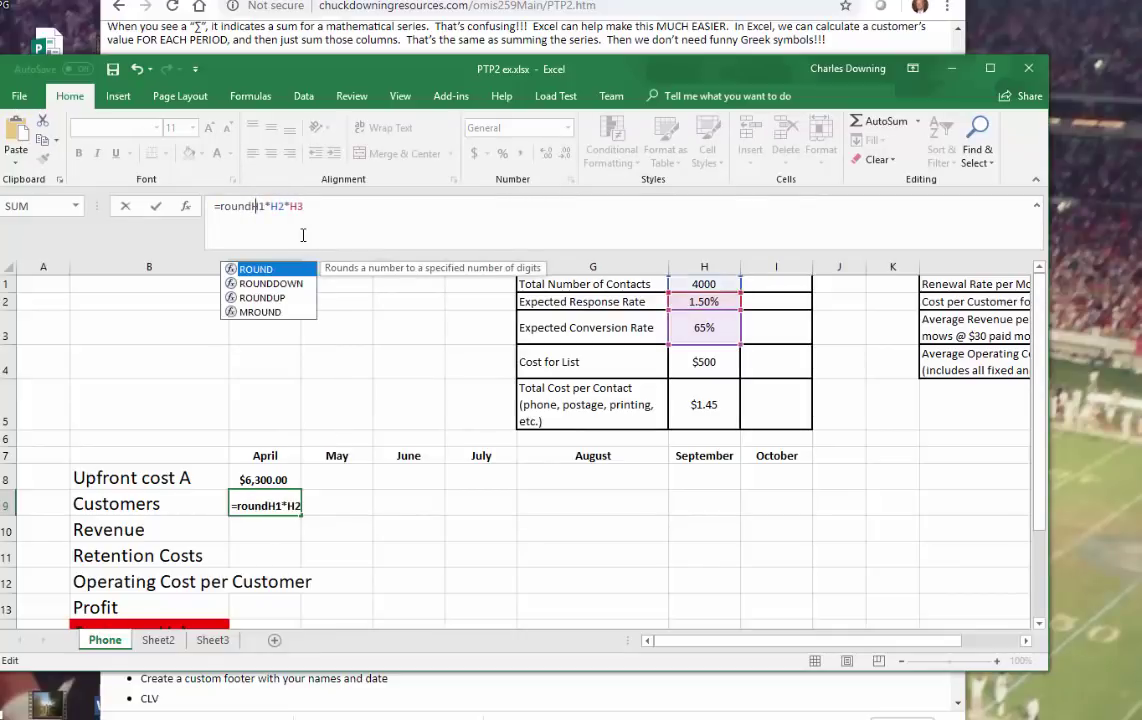
text(()
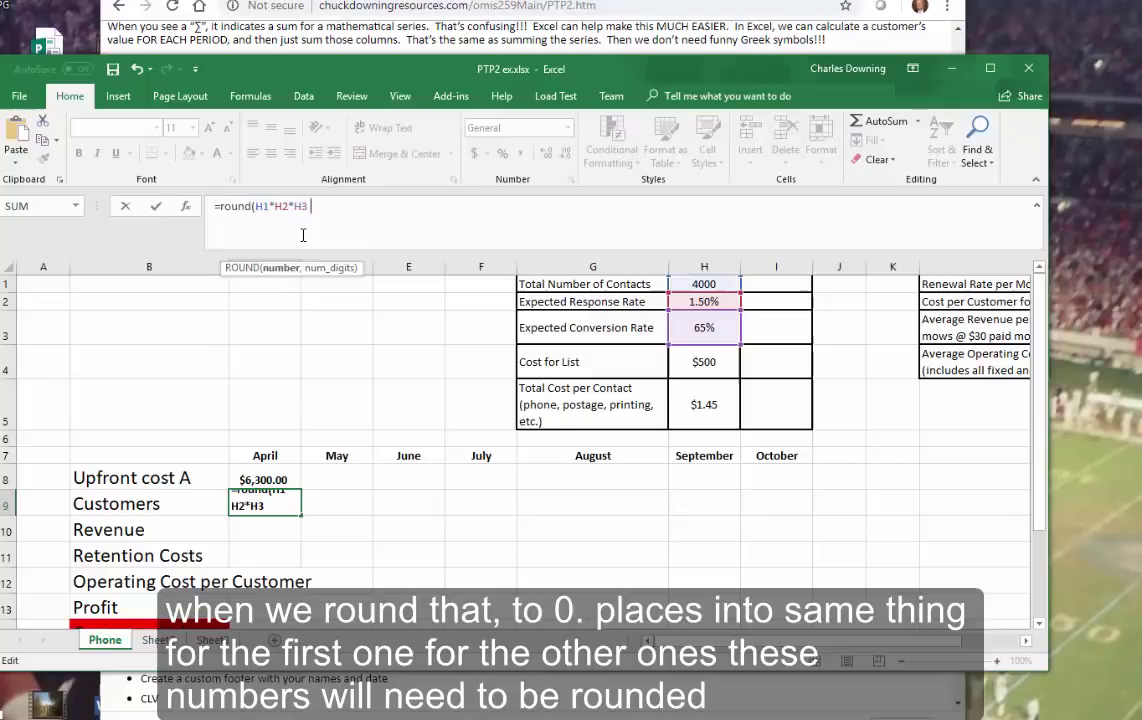
text(,0)
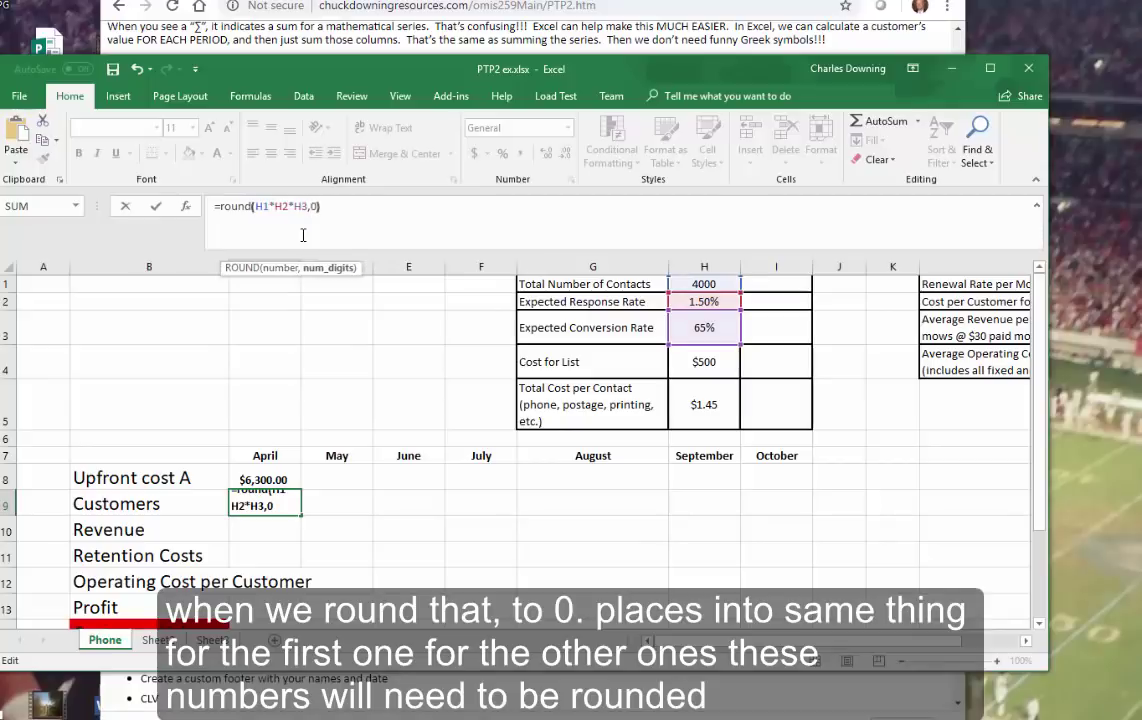
text())
key(Return)
key(Up)
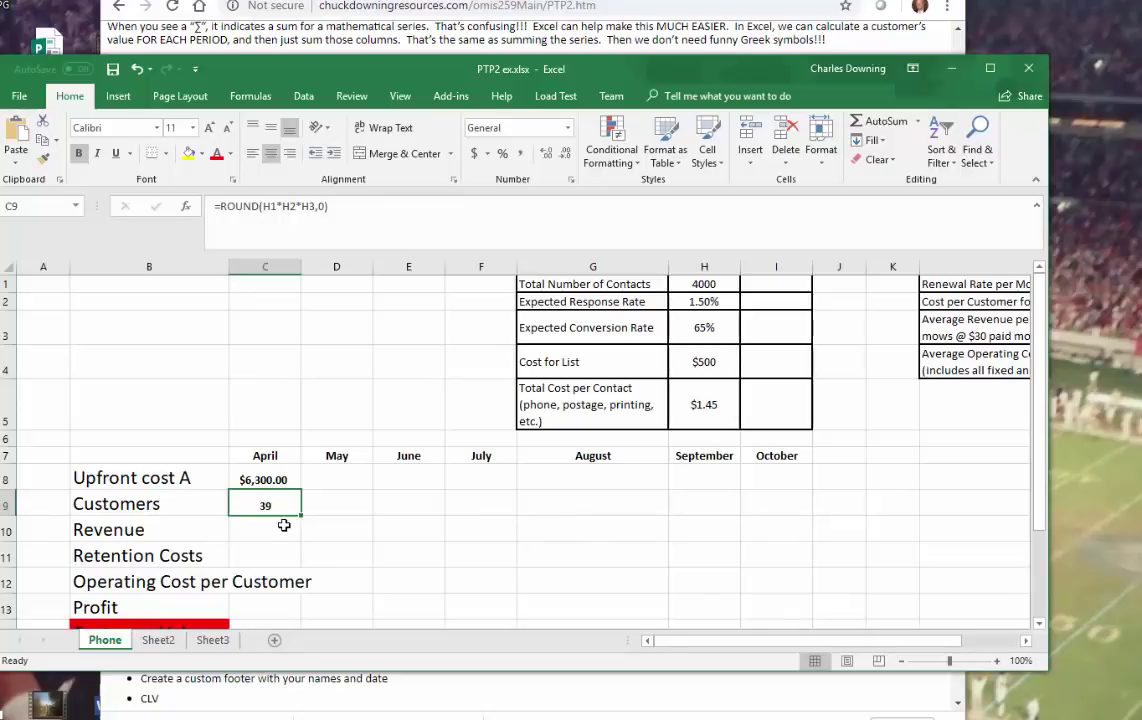
- Set April's Revenue to =C9*M3, giving $4,680
click(284, 525)
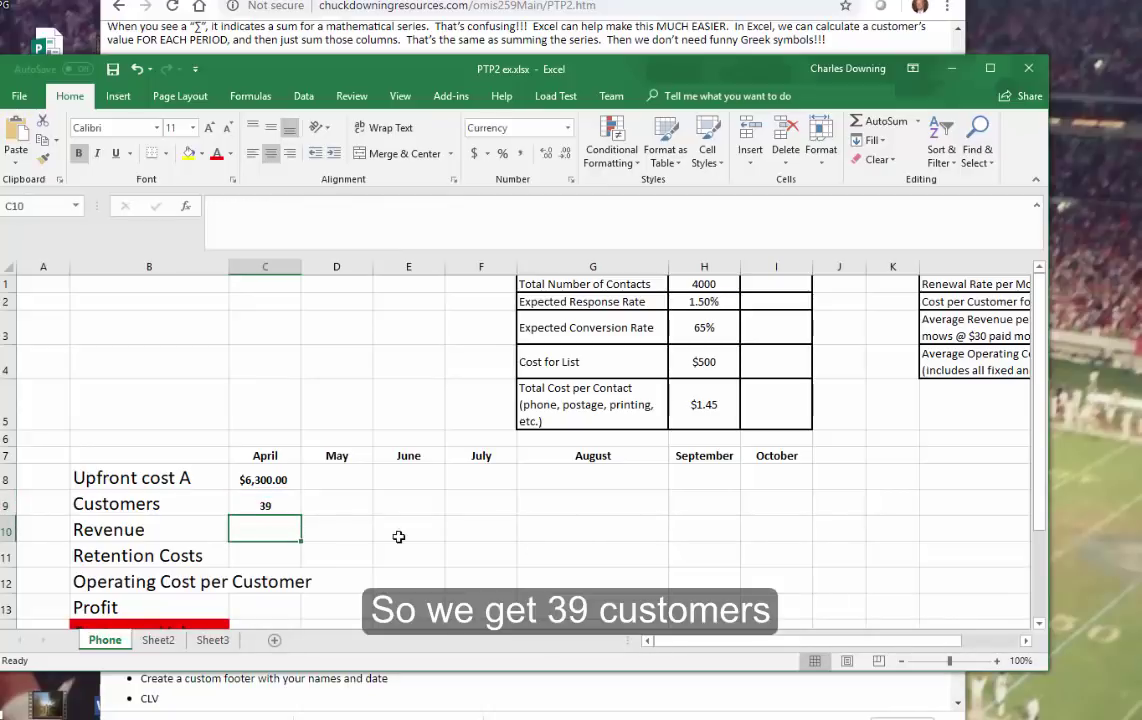
text(=)
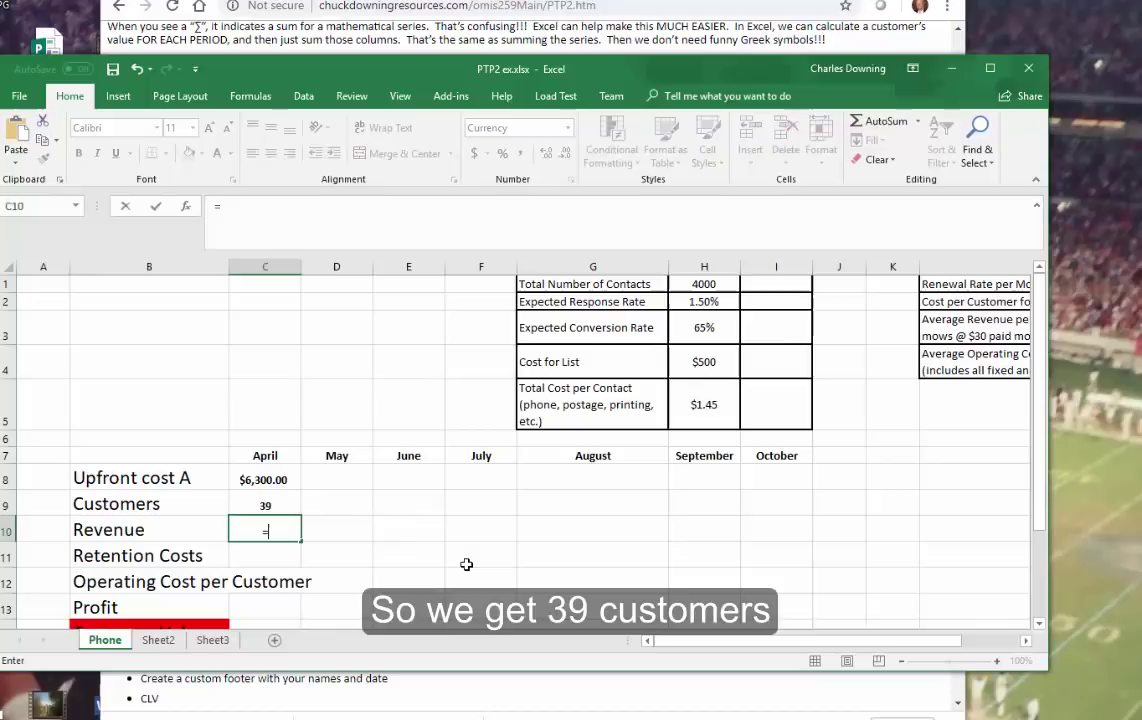
click(276, 505)
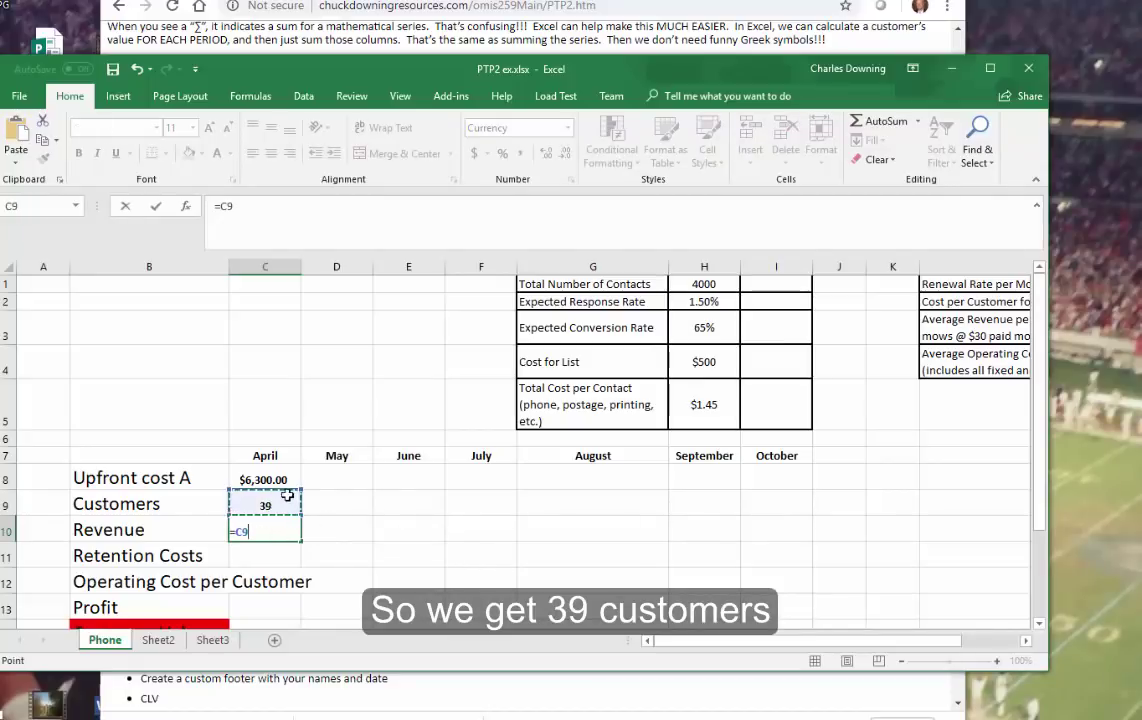
text(*)
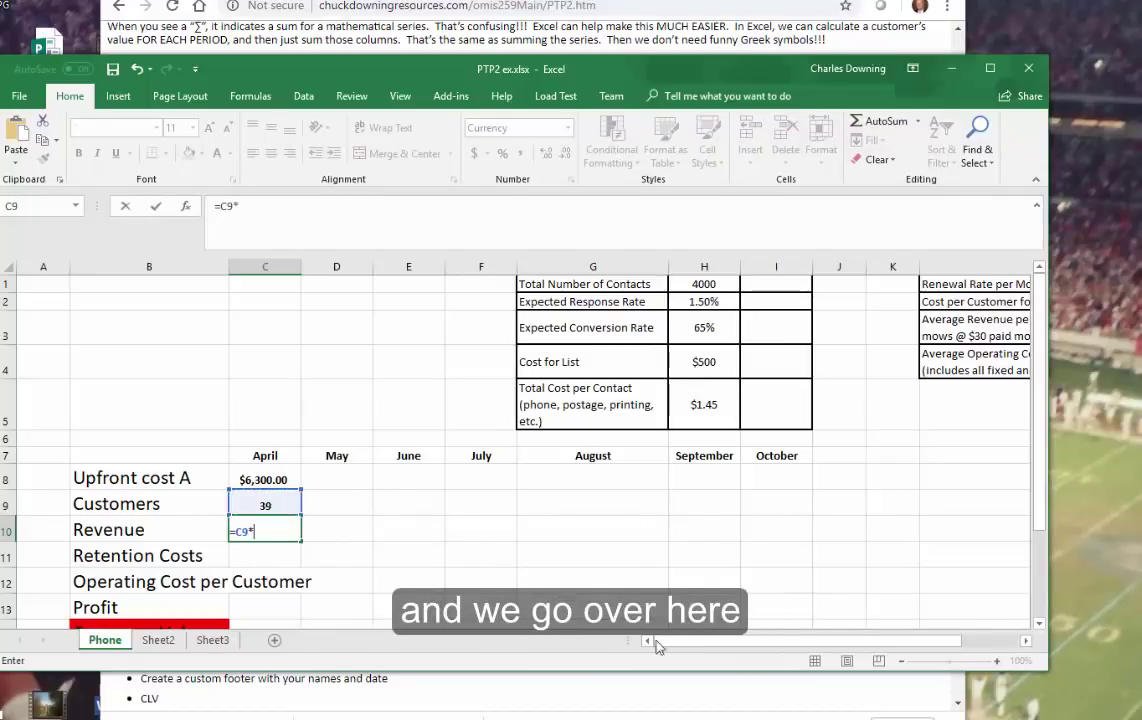
drag(660, 643, 893, 643)
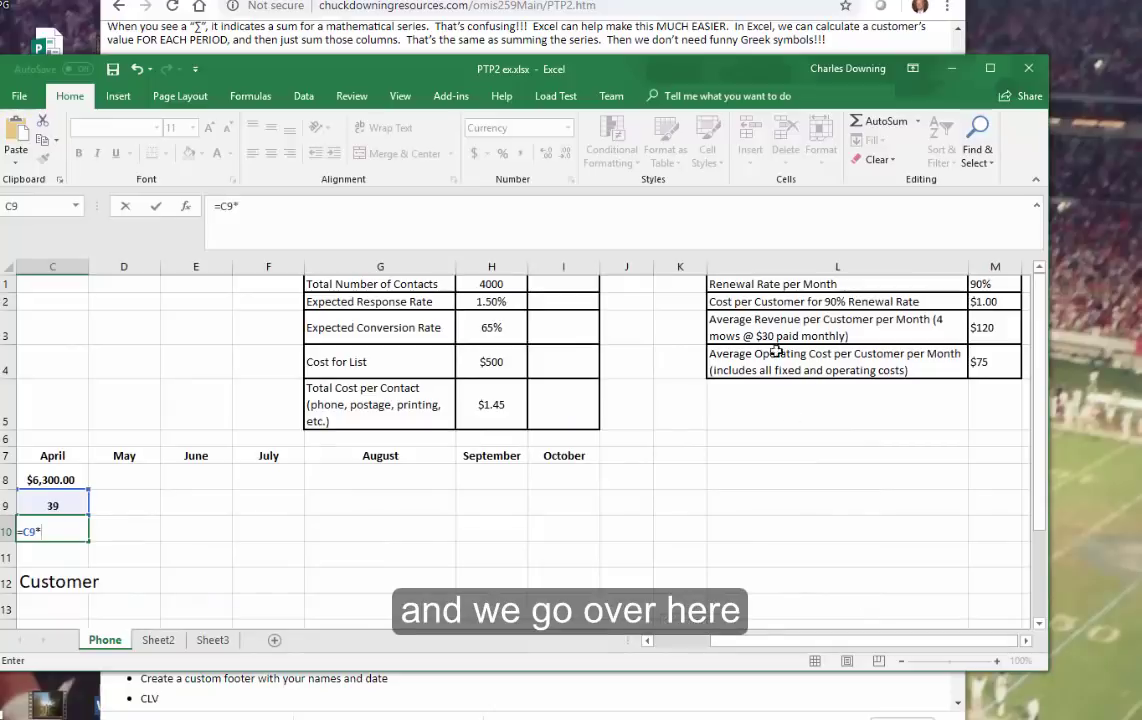
click(990, 327)
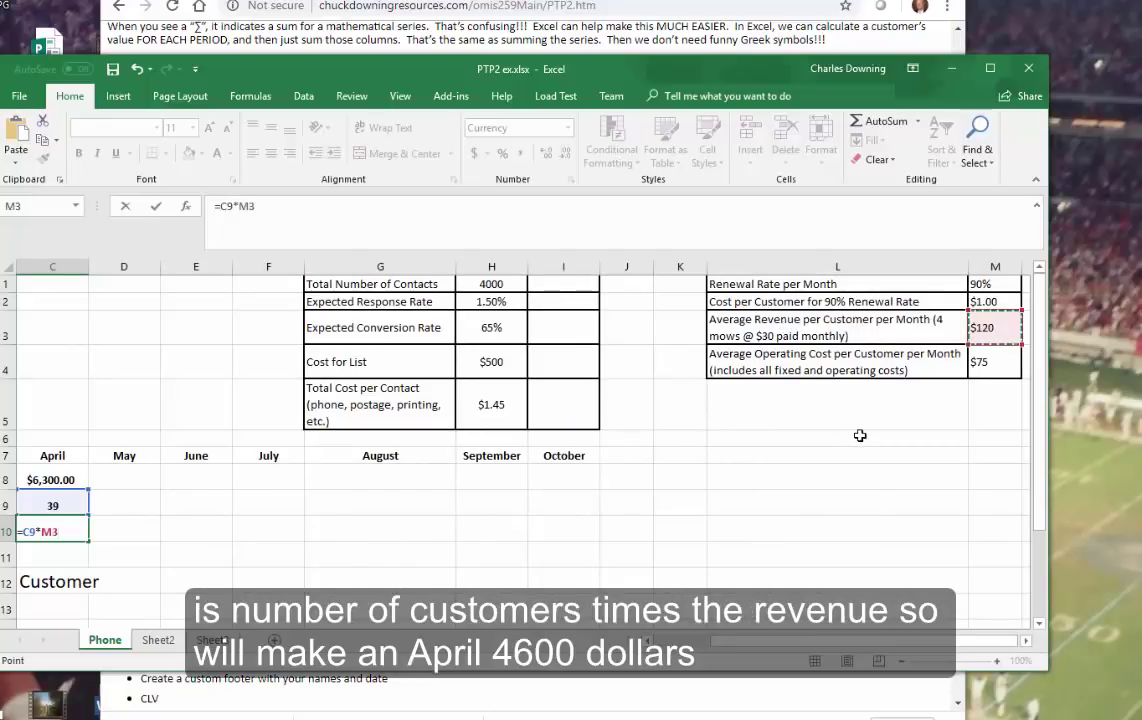
key(Return)
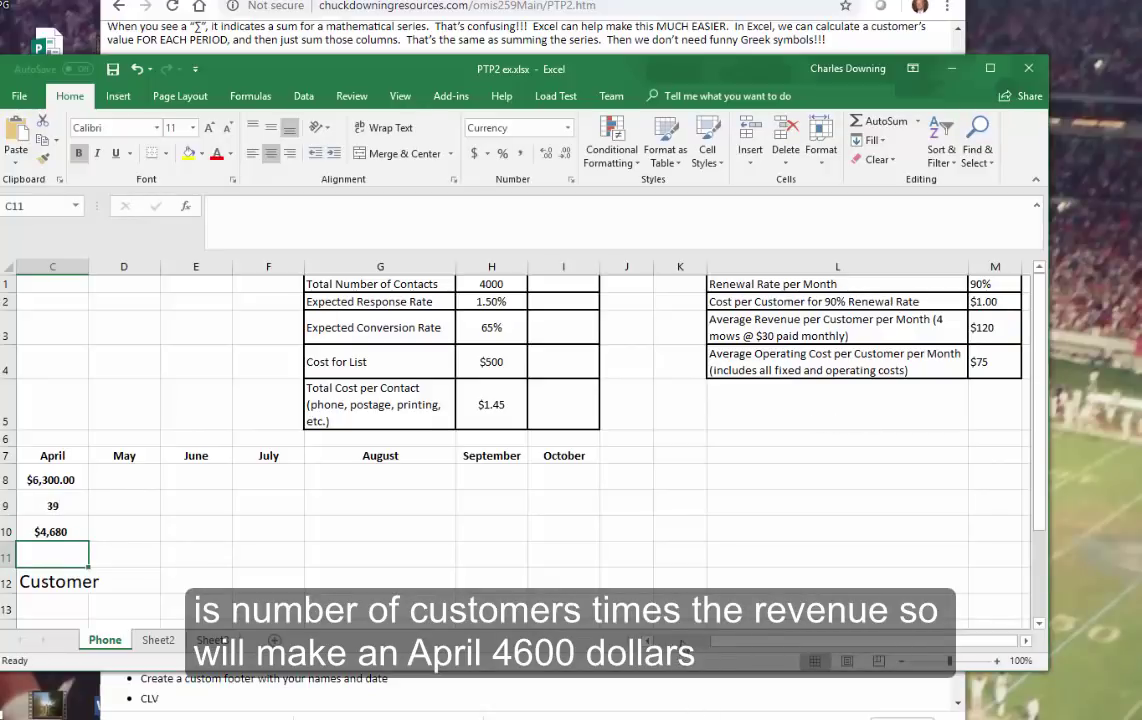
scroll(400, 508, left, 2)
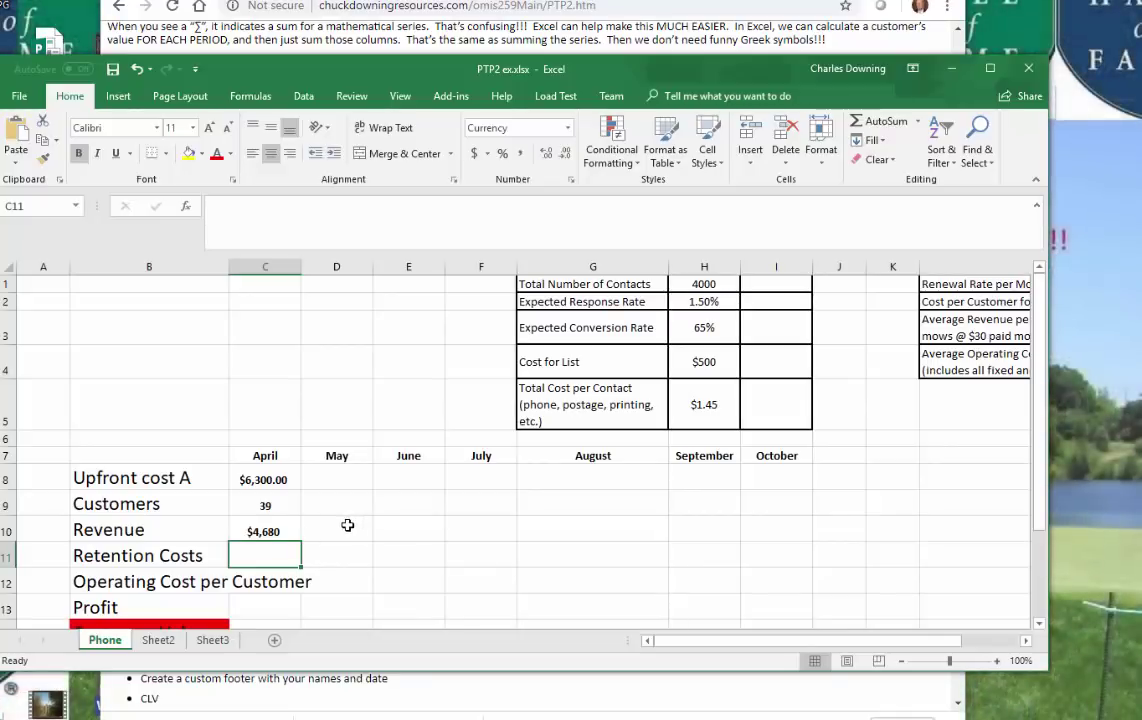
- Enter 0 for April's Retention Costs and =C9*M4 for Operating Cost ($2,925.00)
text(0)
key(Return)
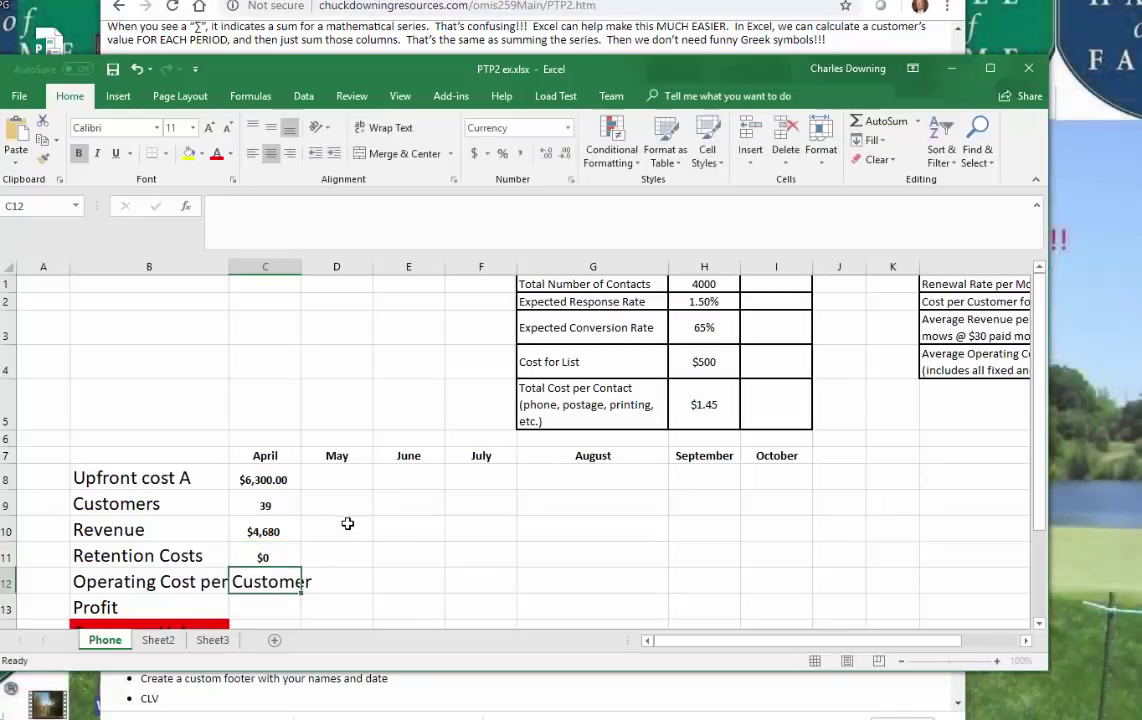
click(280, 550)
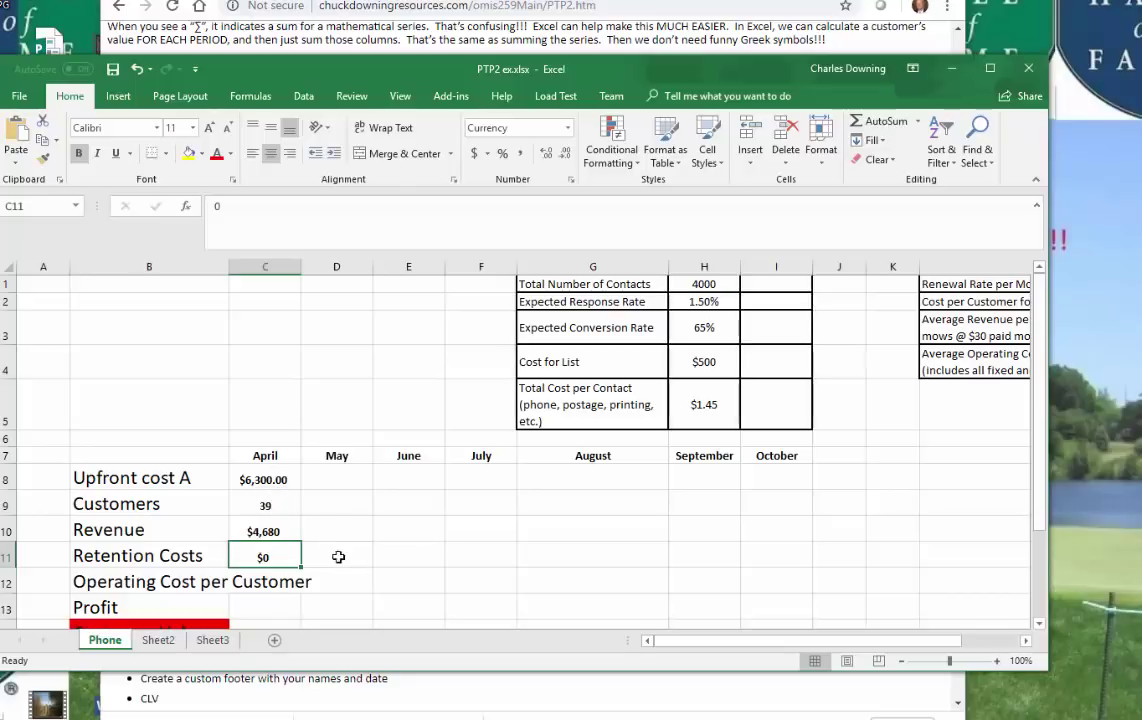
click(266, 581)
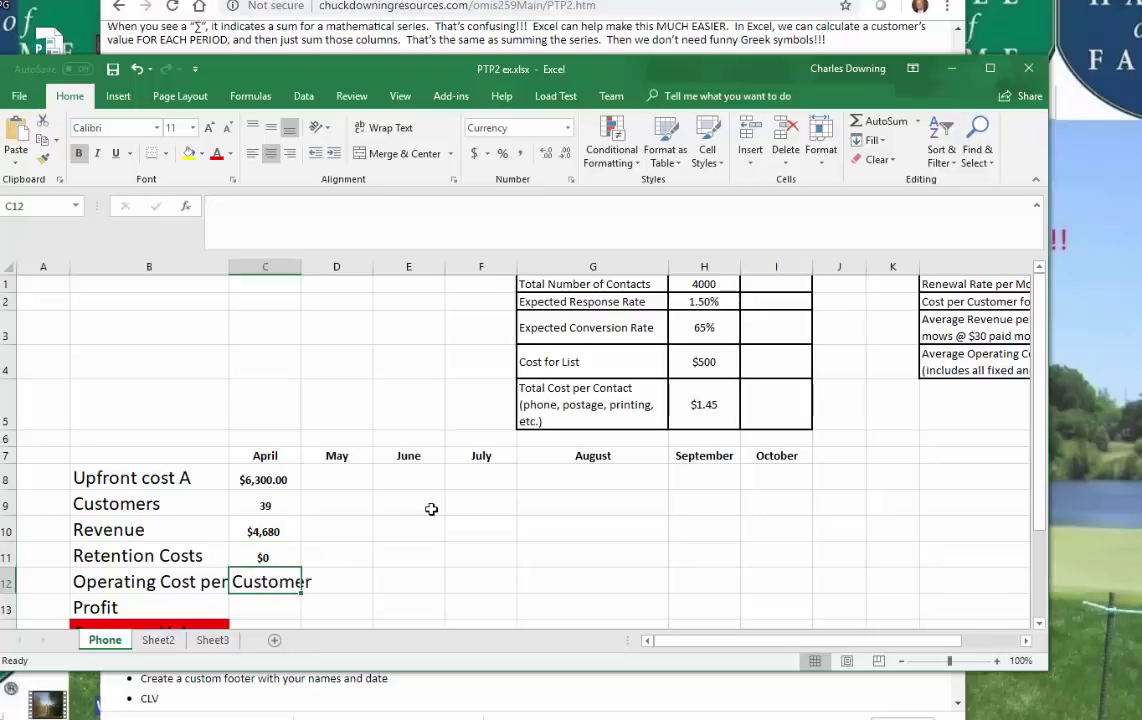
text(=)
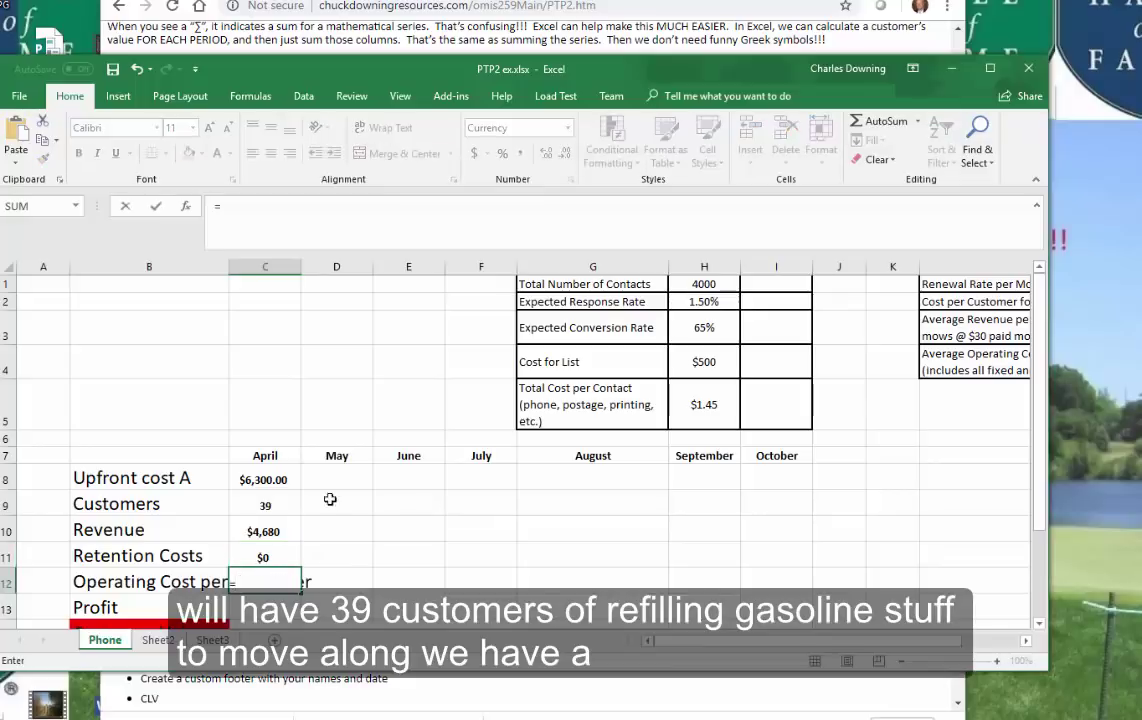
click(242, 503)
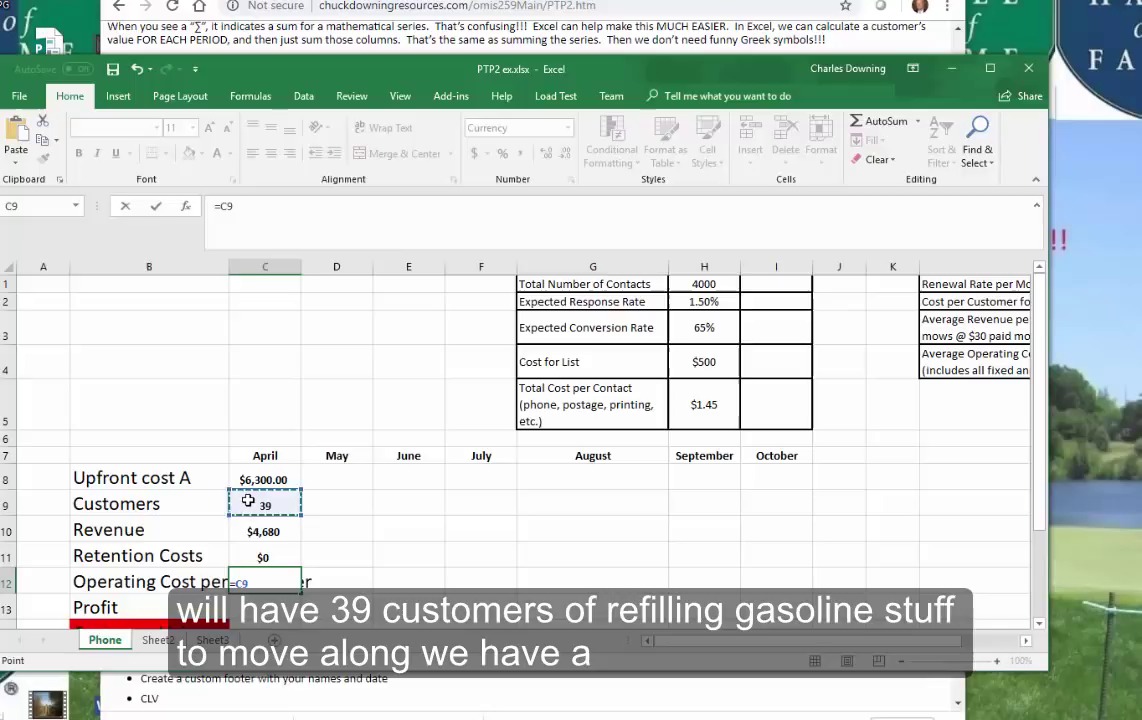
text(*)
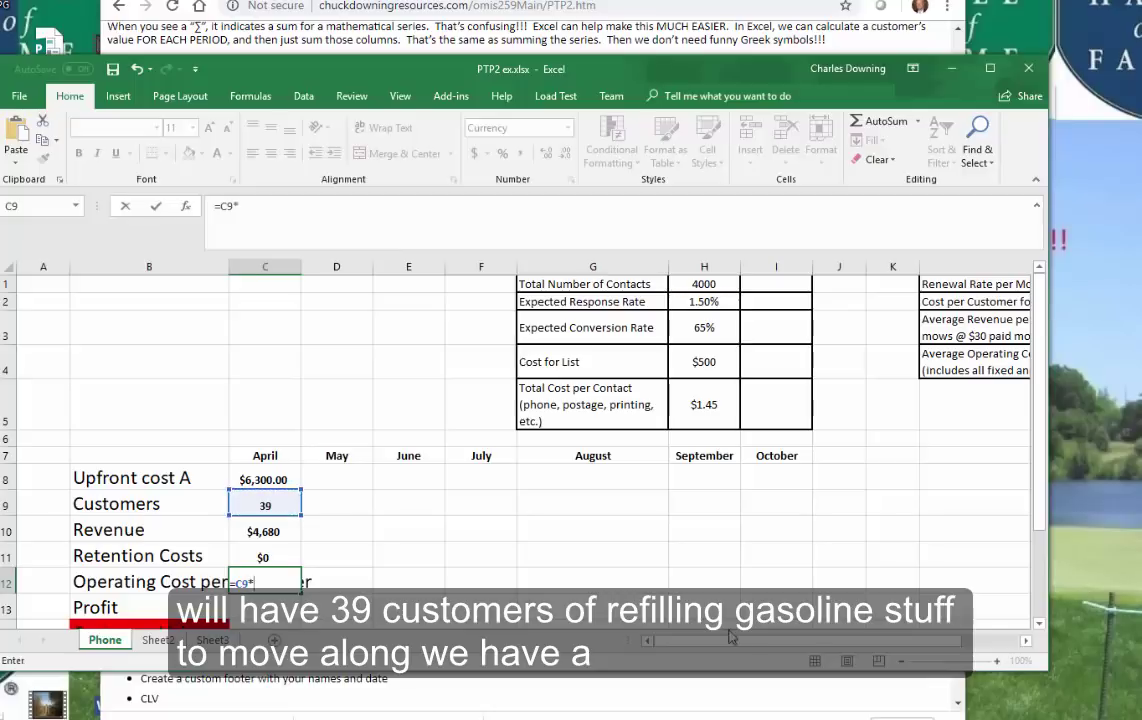
scroll(760, 570, right, 2)
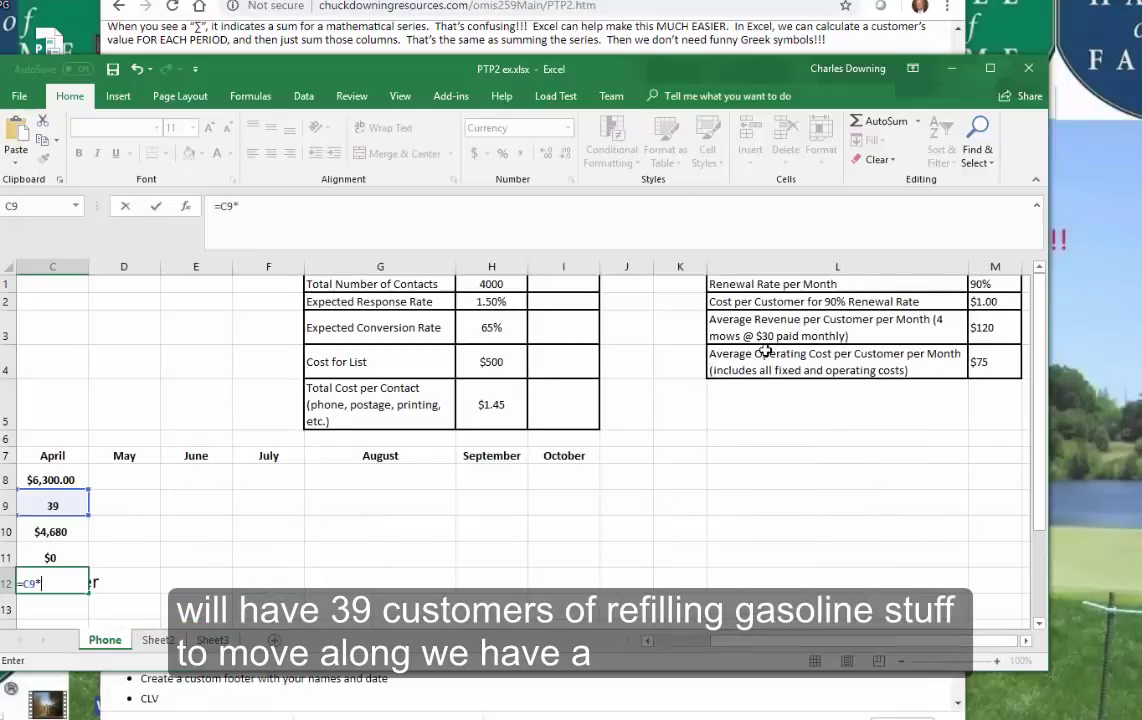
click(972, 360)
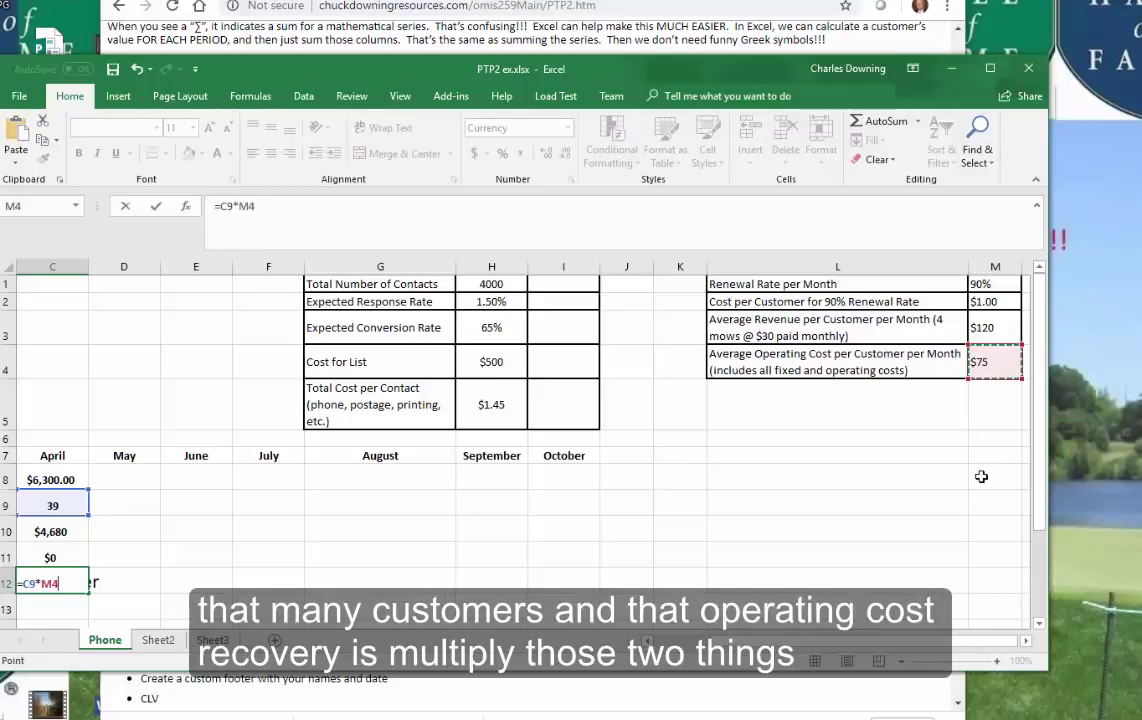
key(Return)
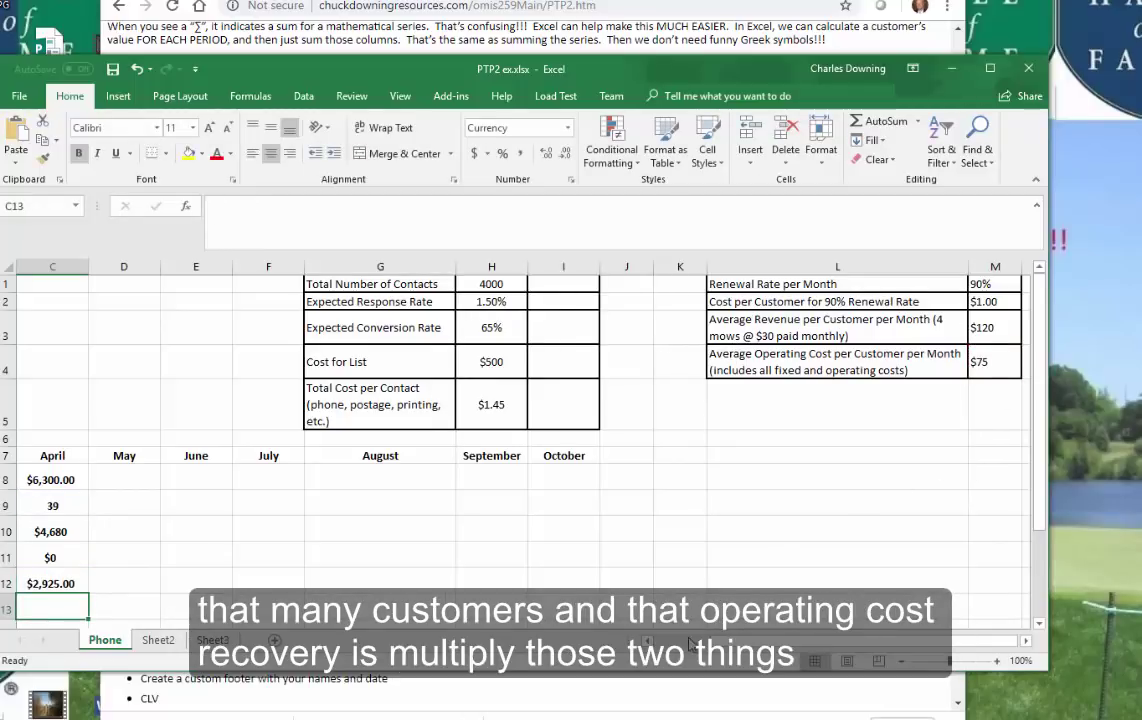
drag(690, 645, 658, 640)
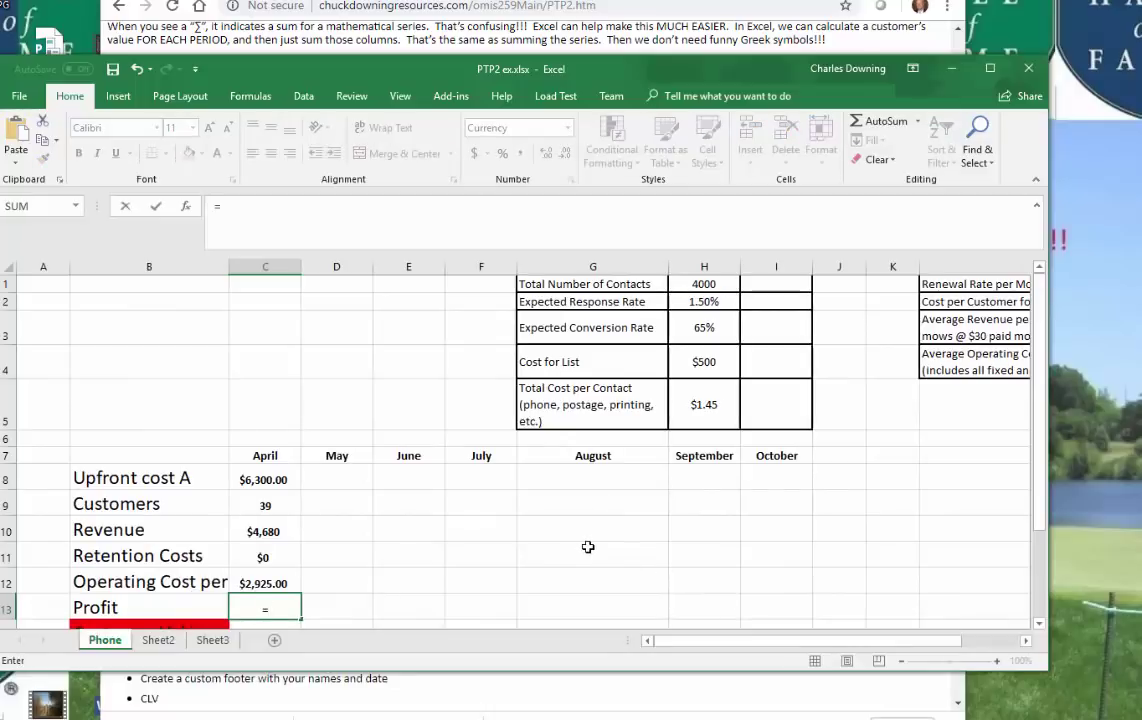
- Set April's Profit to =C10-C12, revenue minus operating cost, giving $1,755.00
click(265, 531)
text(-)
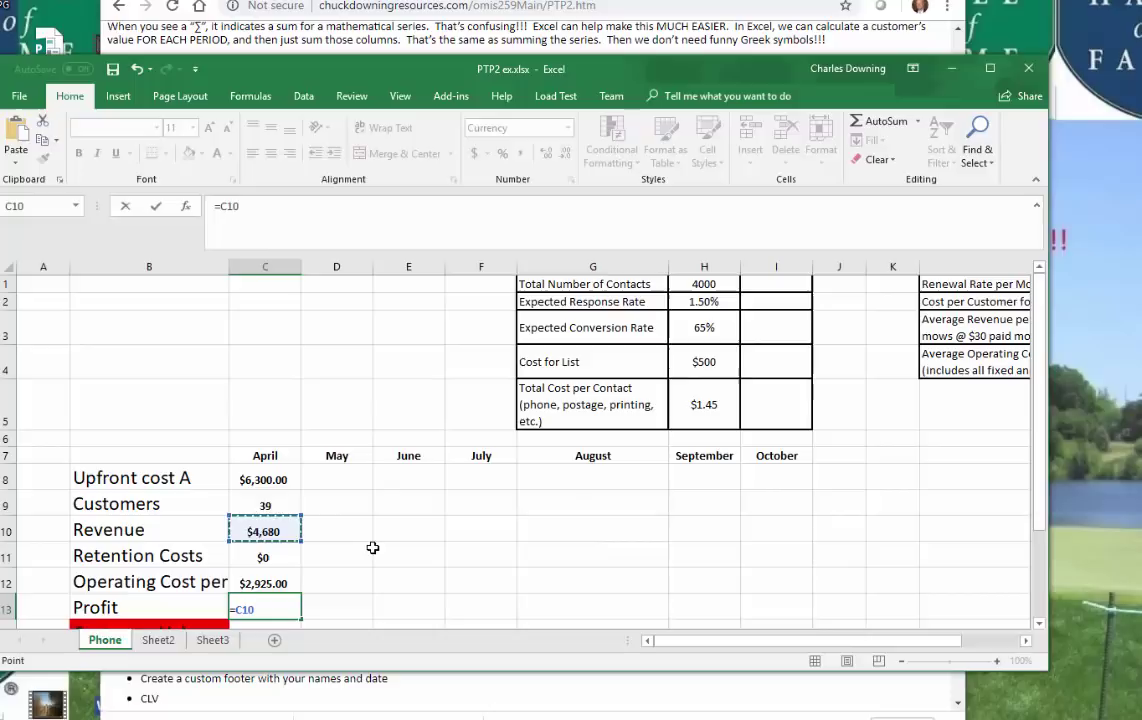
click(276, 582)
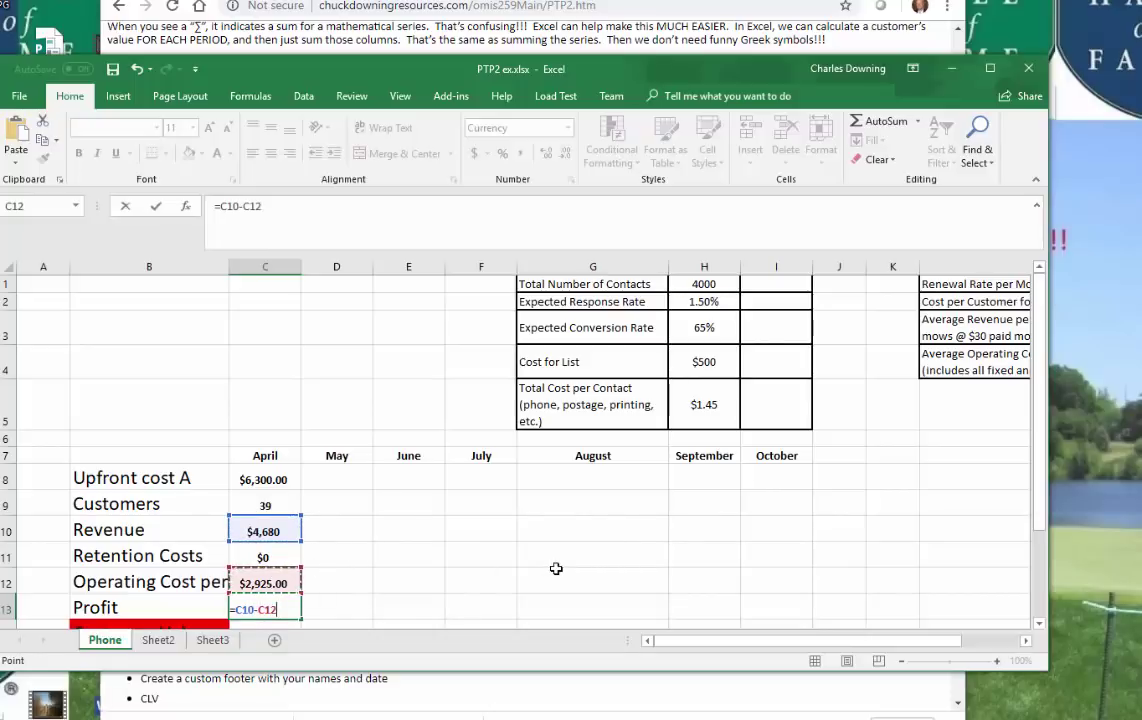
key(Return)
key(Up)
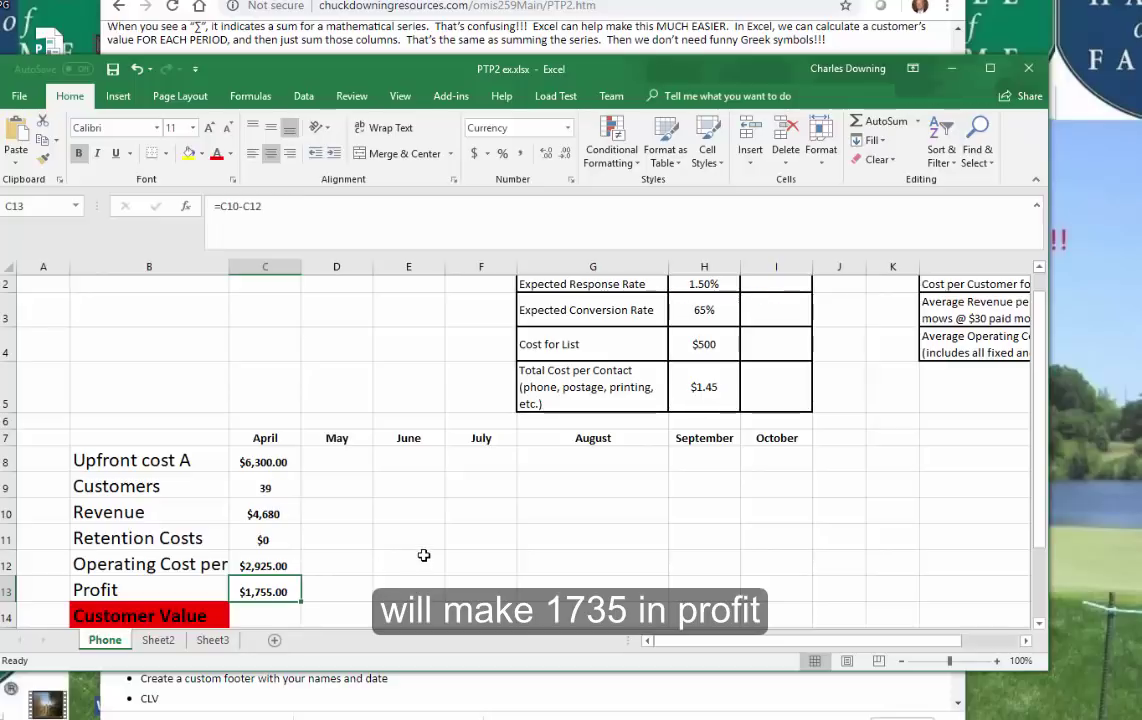
scroll(390, 565, down, 1)
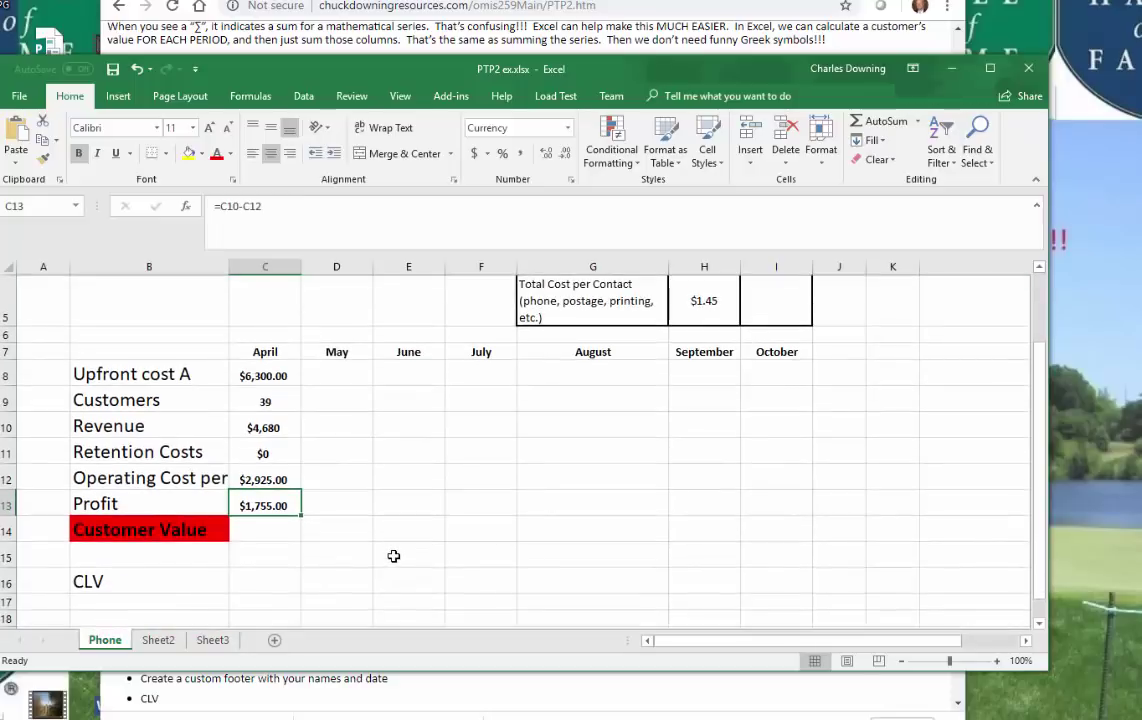
- Open the PTP2 Solution workbook for reference, then switch back to PTP2 ex.xlsx
click(19, 96)
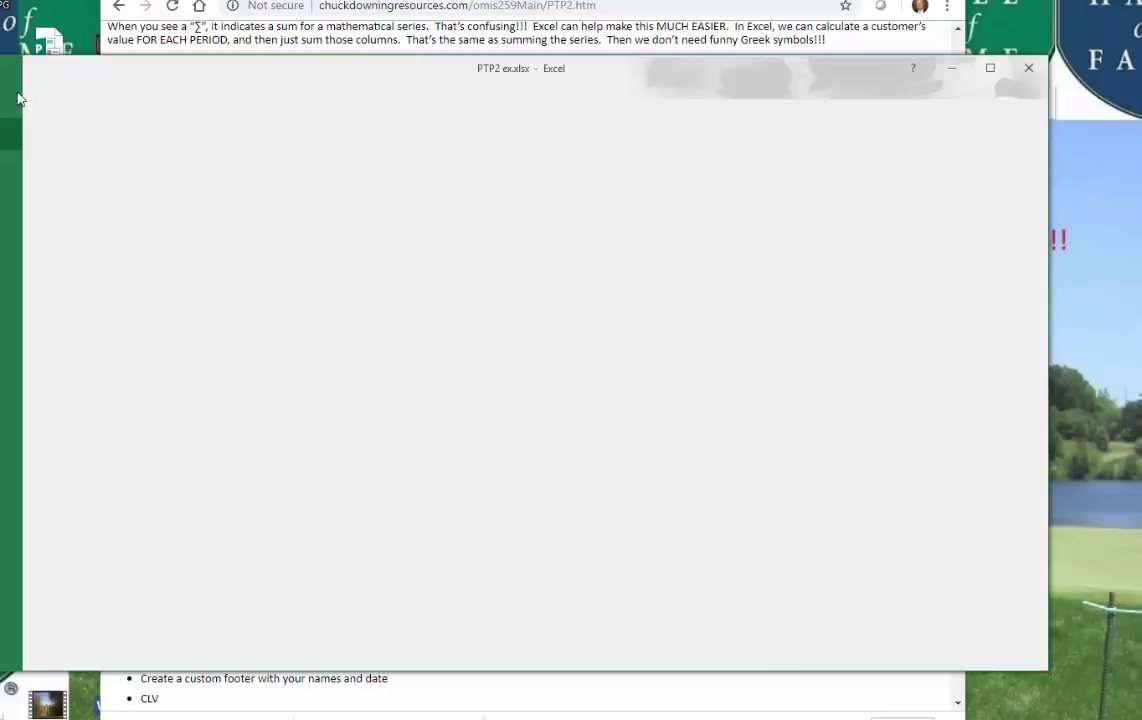
click(36, 192)
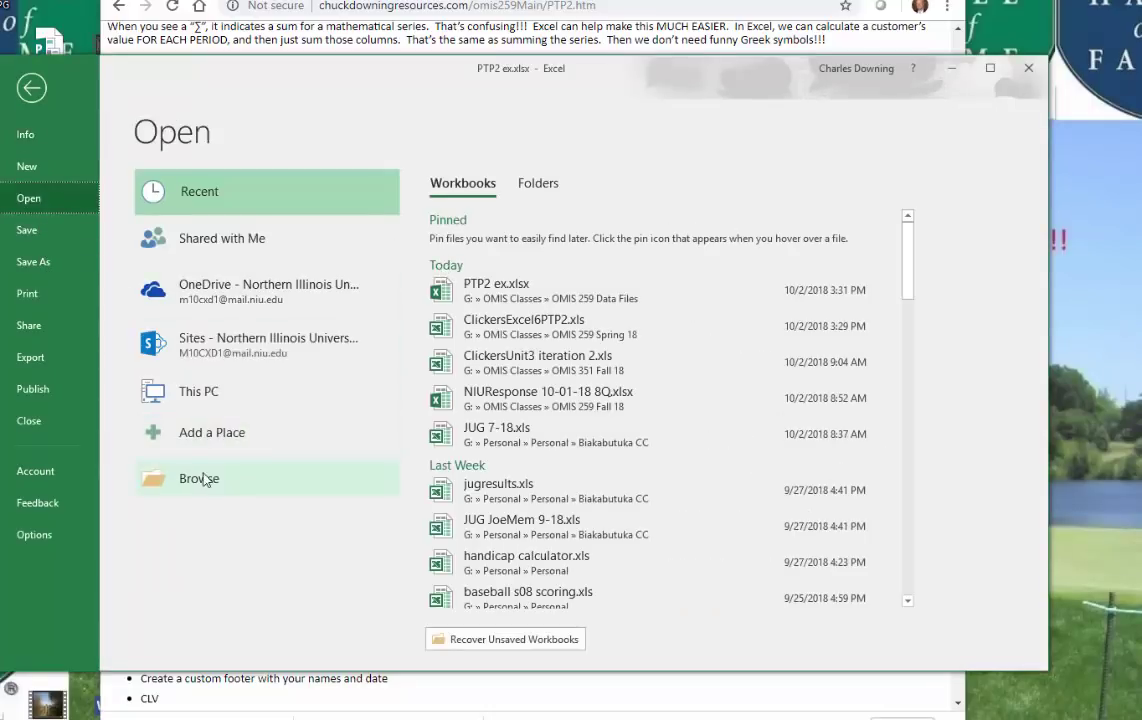
click(209, 479)
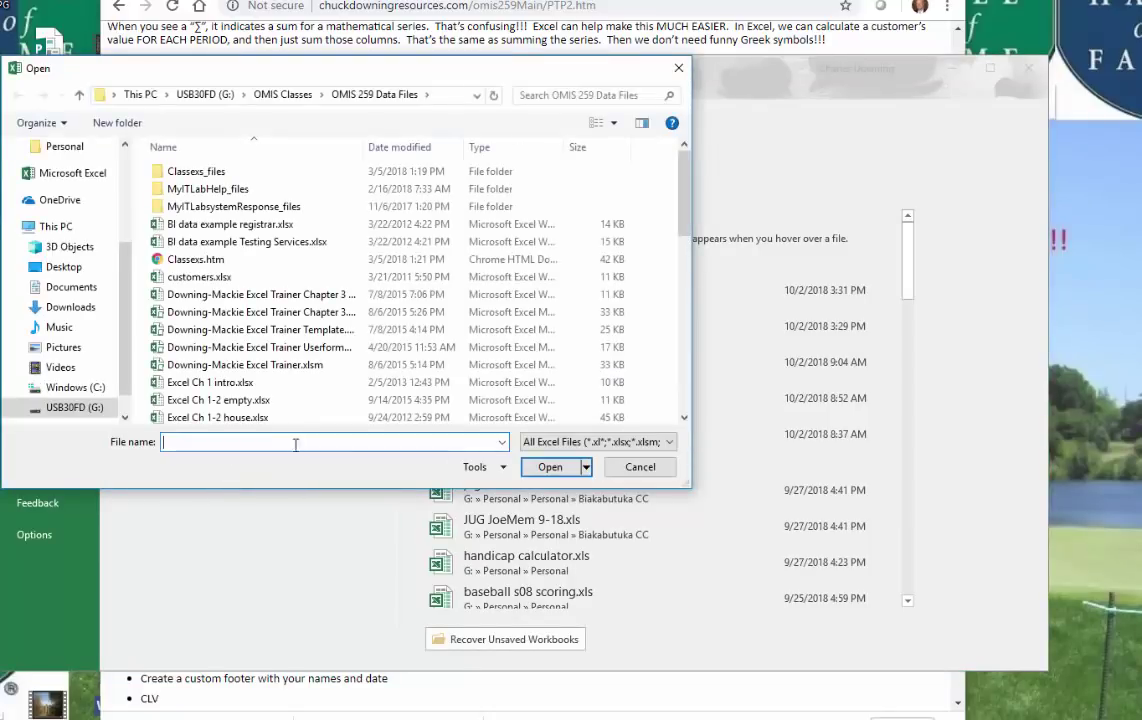
scroll(296, 334, down, 4)
scroll(298, 336, down, 2)
scroll(296, 336, down, 3)
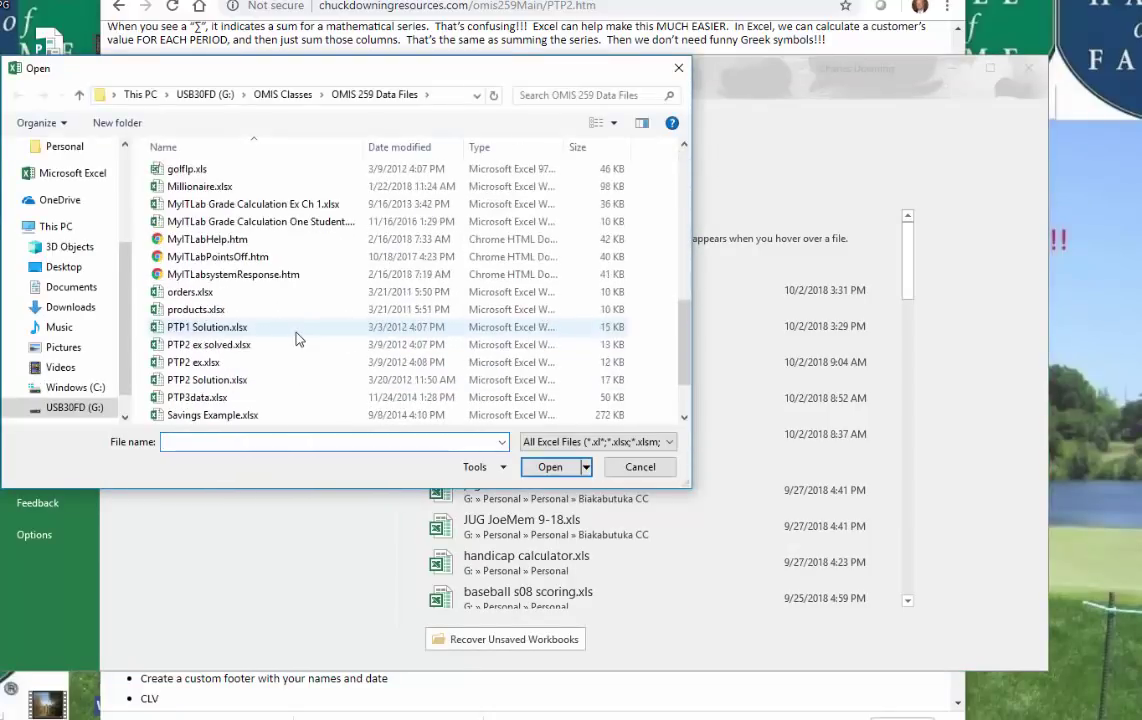
scroll(296, 336, down, 2)
click(297, 330)
double_click(229, 330)
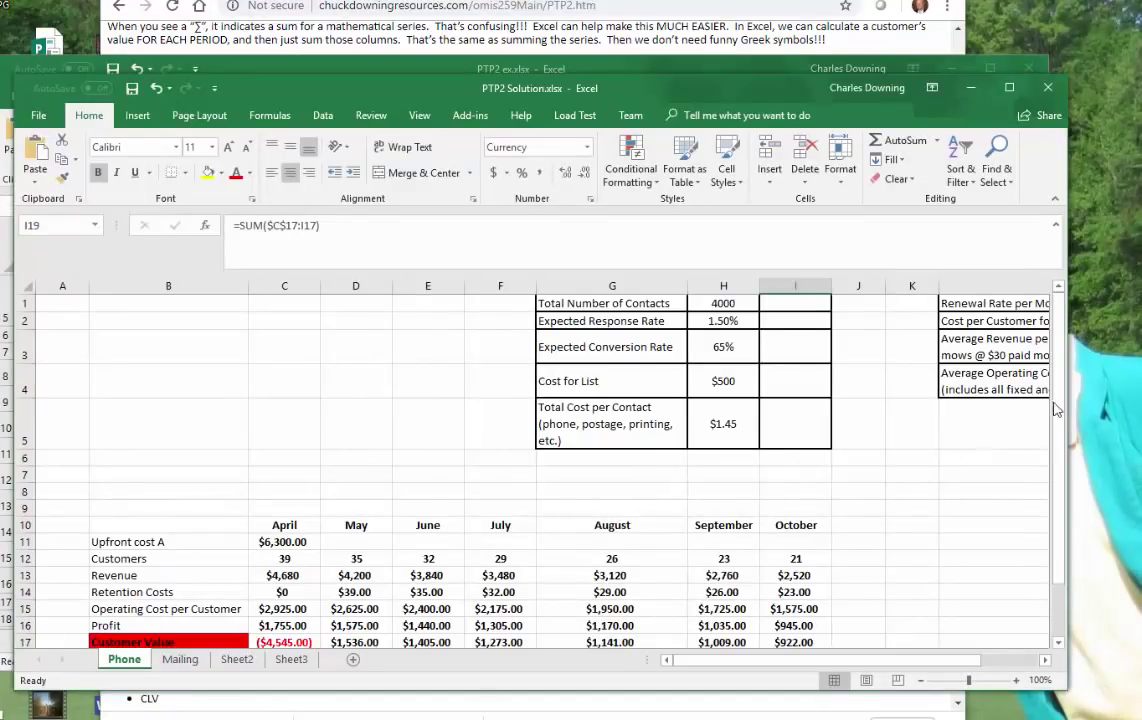
scroll(945, 400, down, 1)
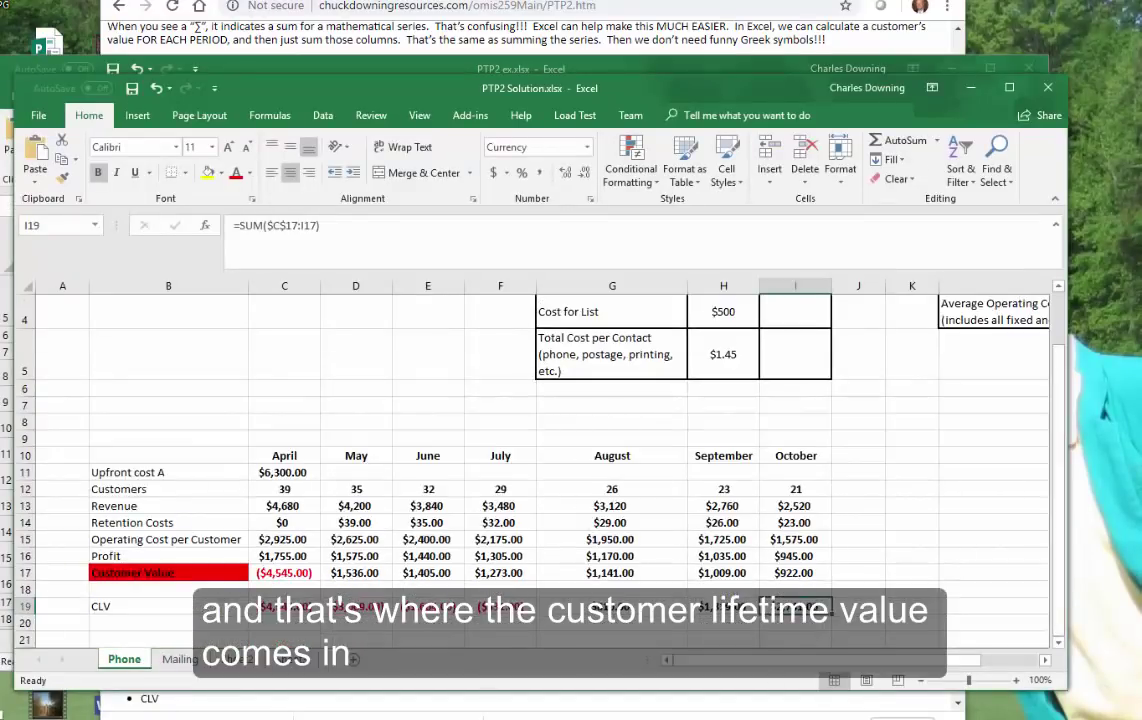
key(alt+Tab)
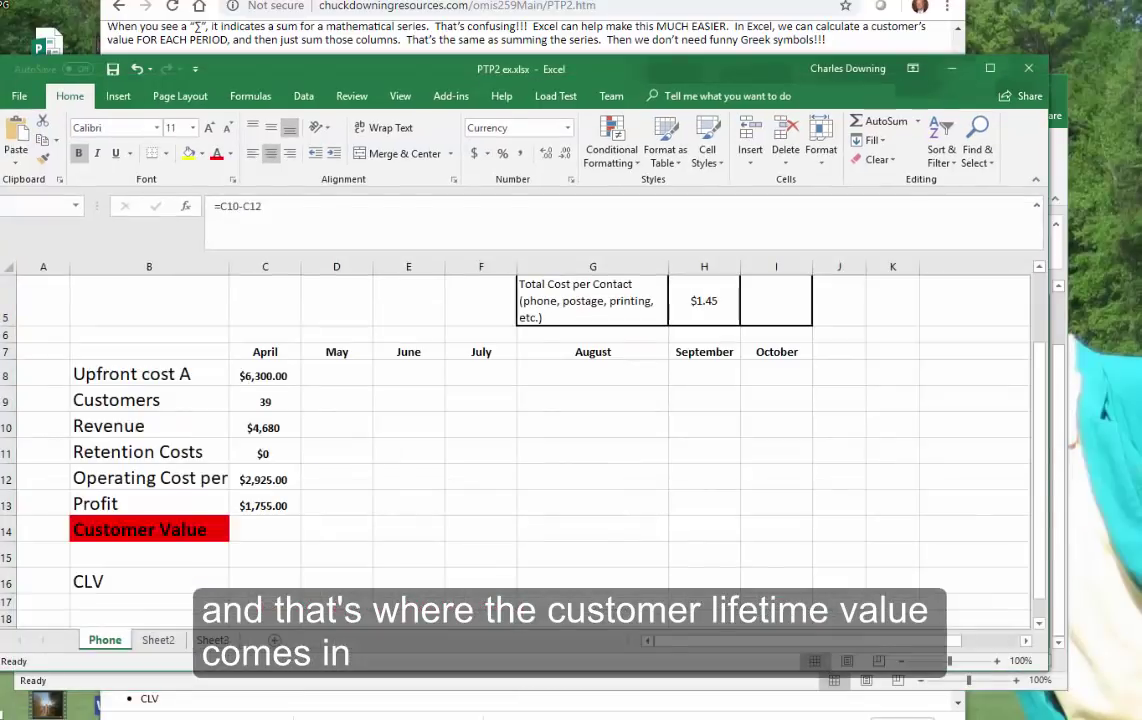
- Enter =C13-C8 in C14 for April's Customer Value ($4,545.00), comparing against the solution
click(275, 527)
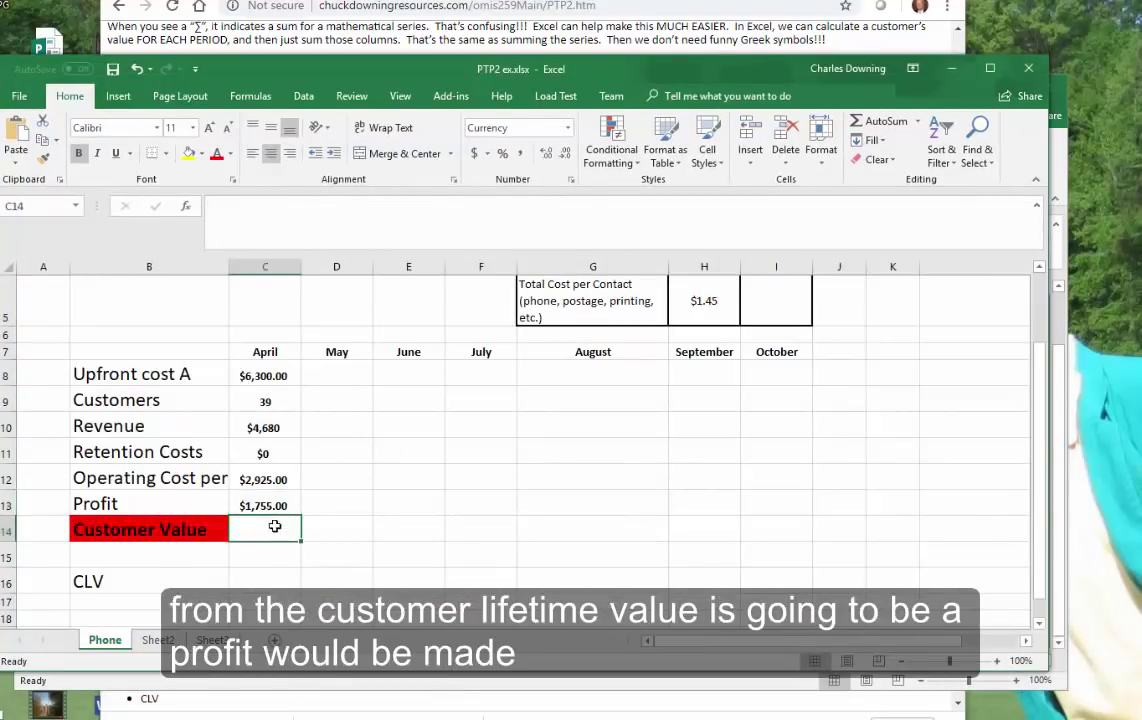
text(=)
click(293, 506)
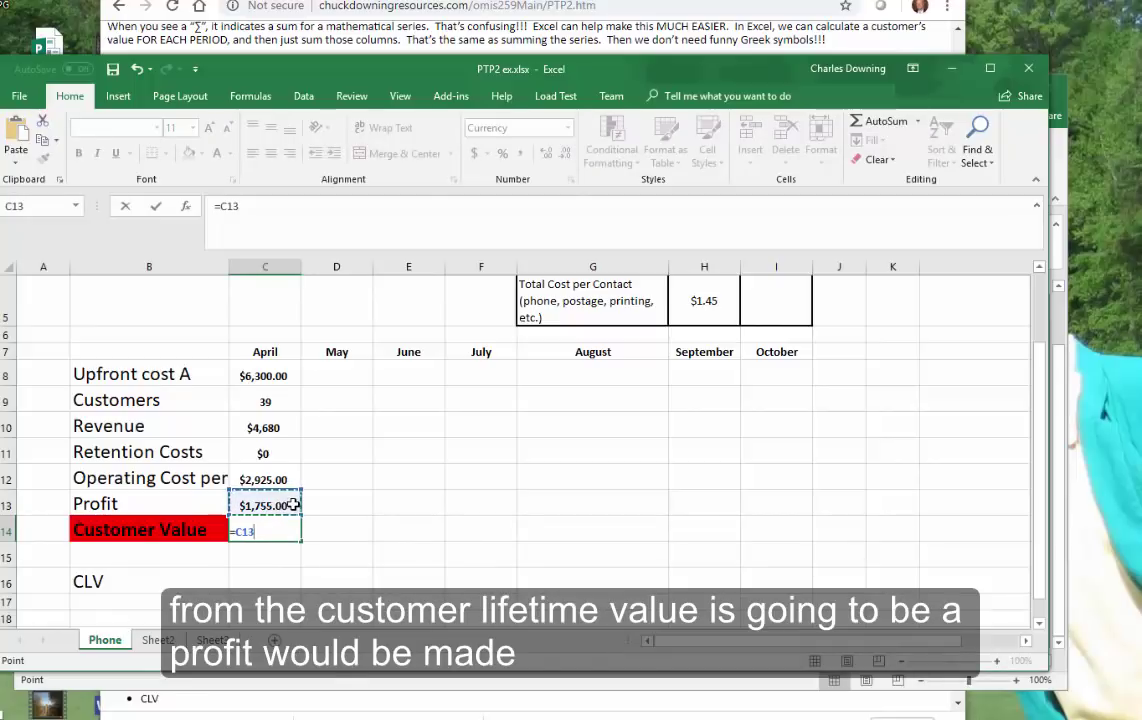
text(-)
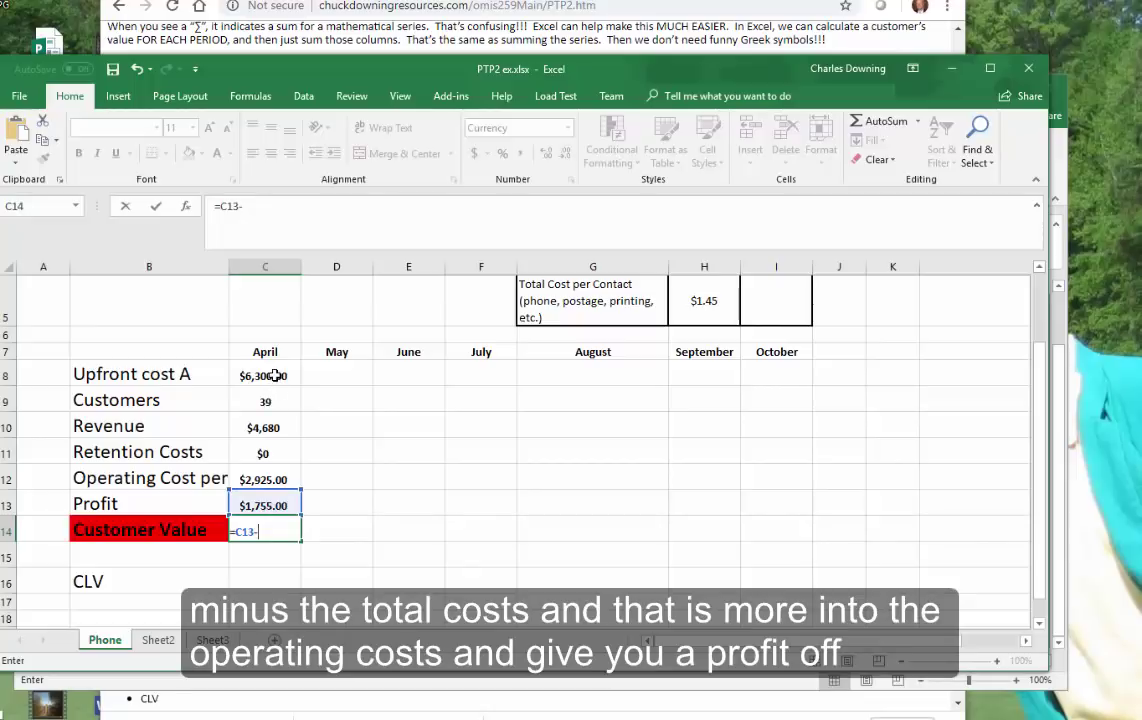
click(276, 375)
key(Return)
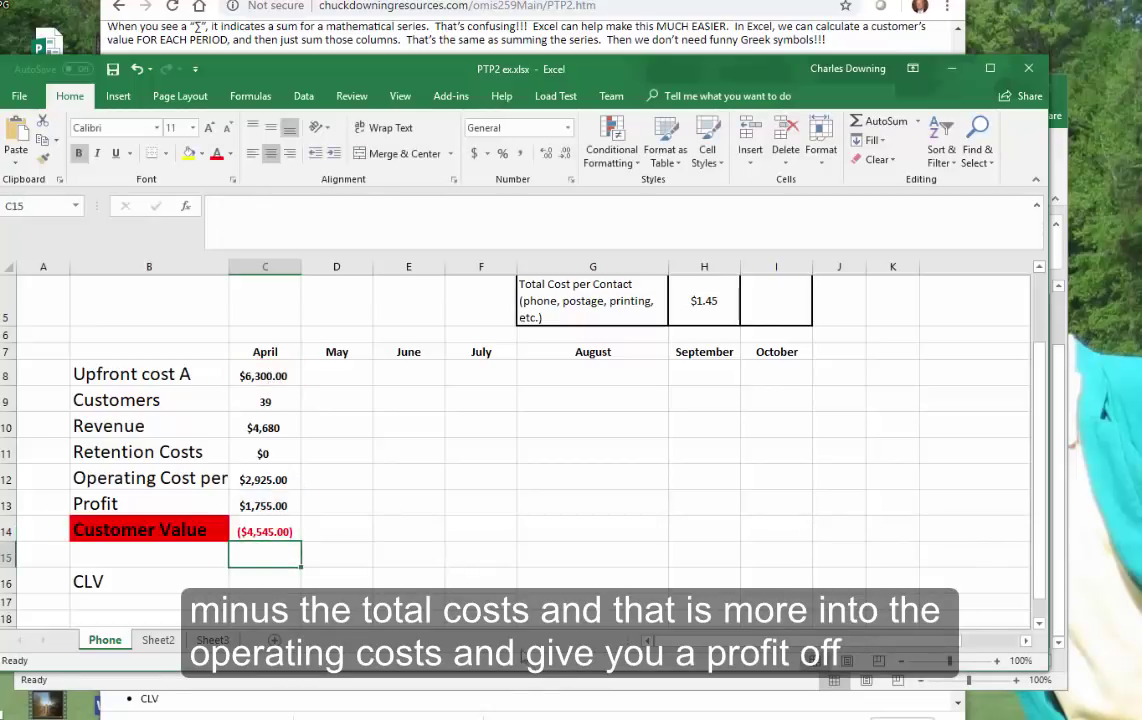
key(alt+Tab)
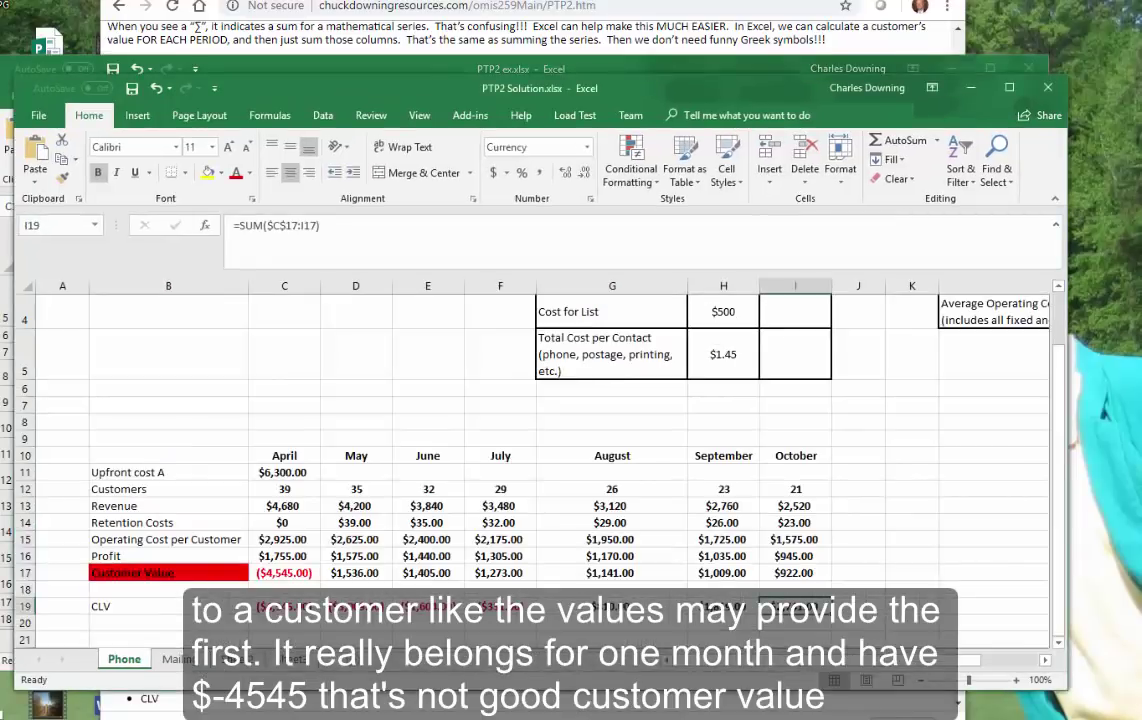
key(alt+Tab)
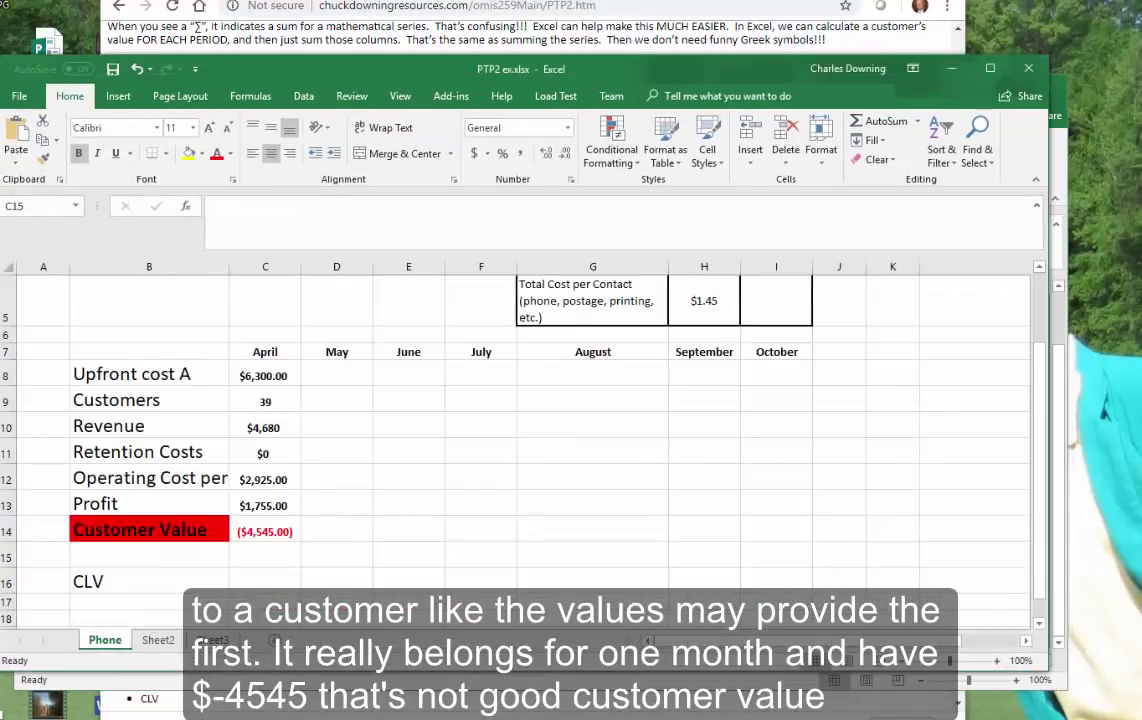
click(280, 582)
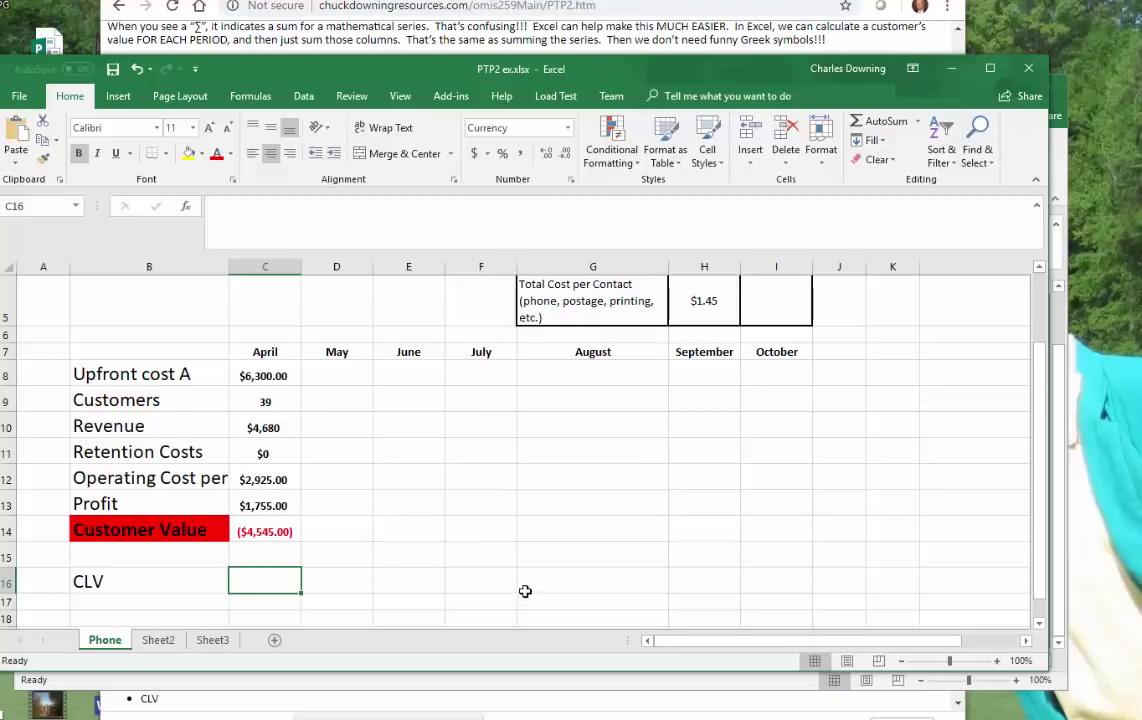
- Enter =SUM($C$14:C14) in C16 as April's cumulative CLV
text(=s)
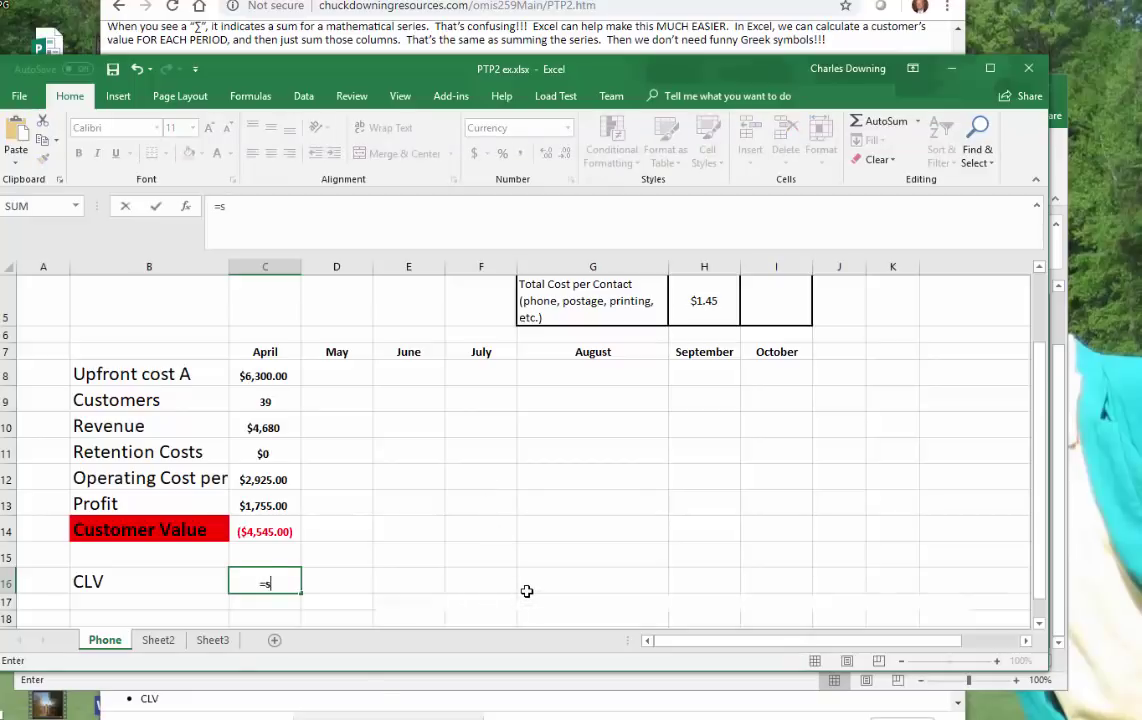
text(um()
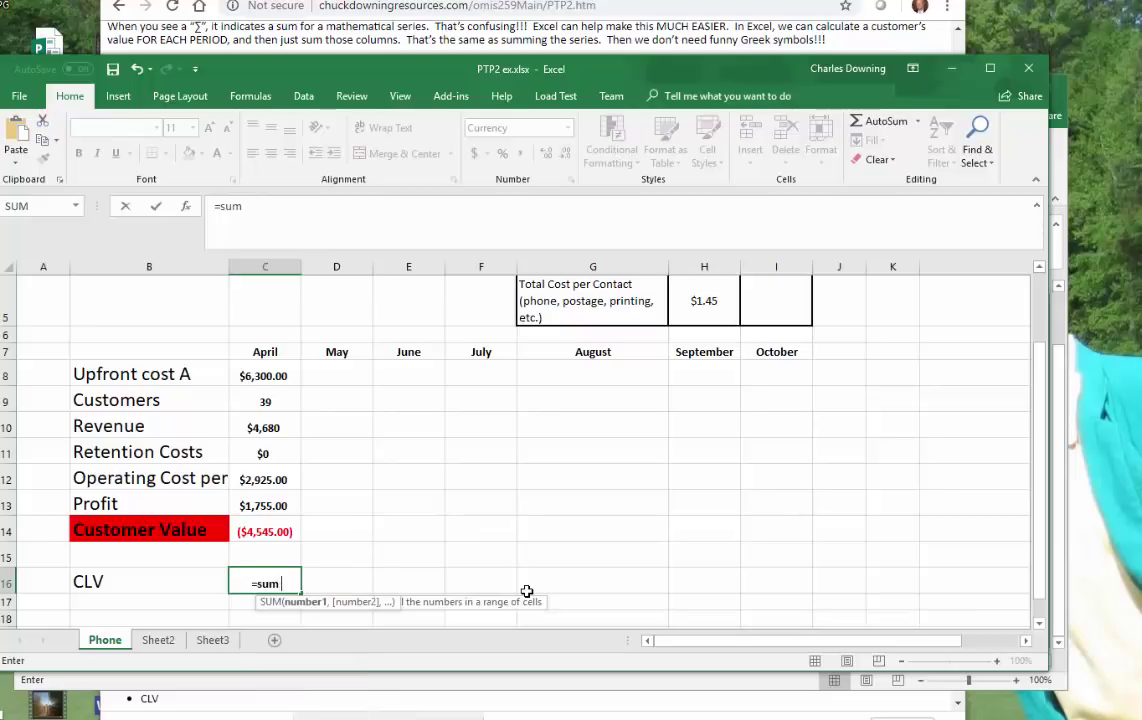
click(260, 531)
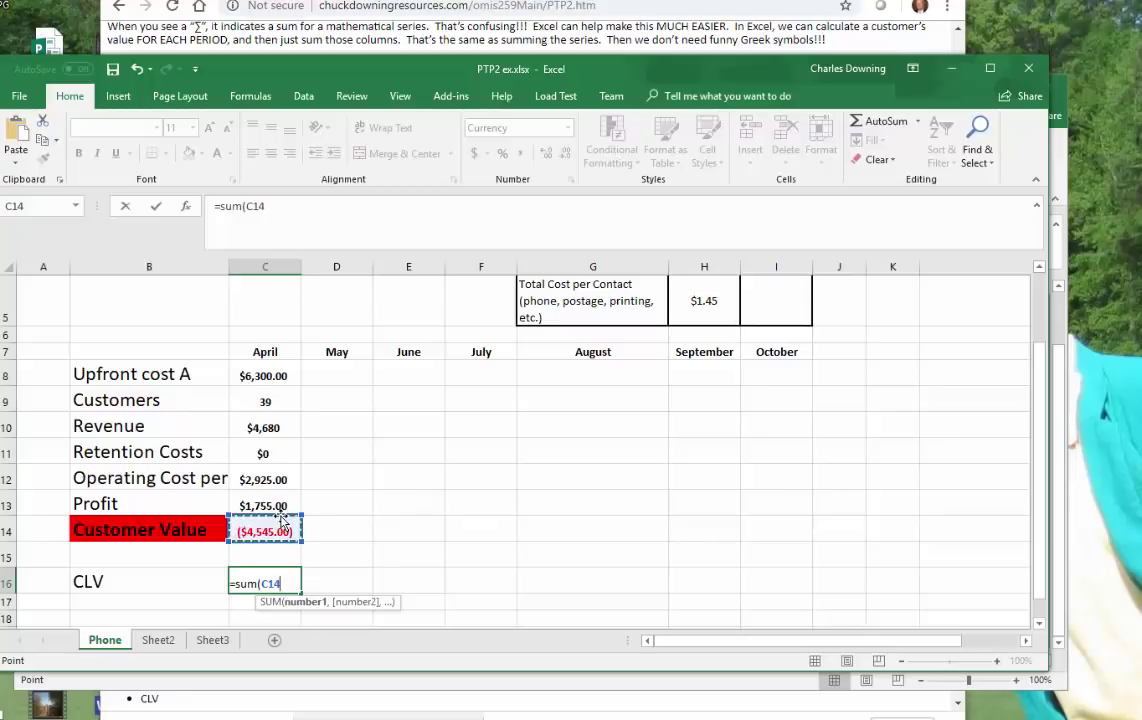
key(F4)
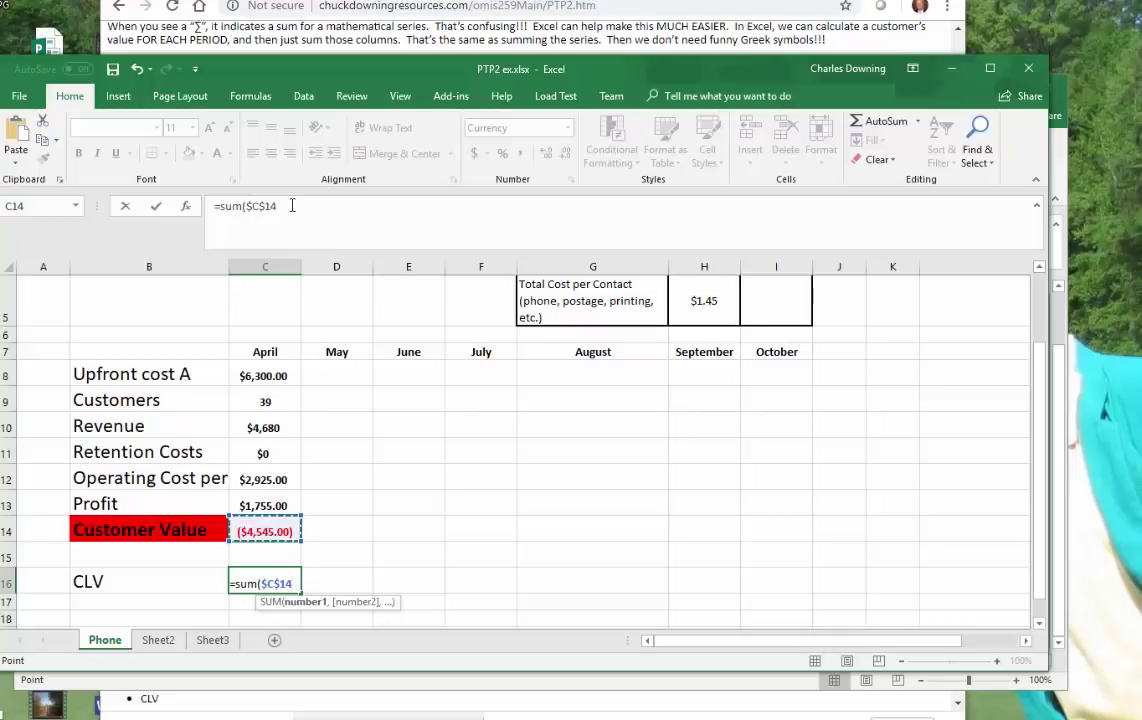
click(292, 205)
text(:)
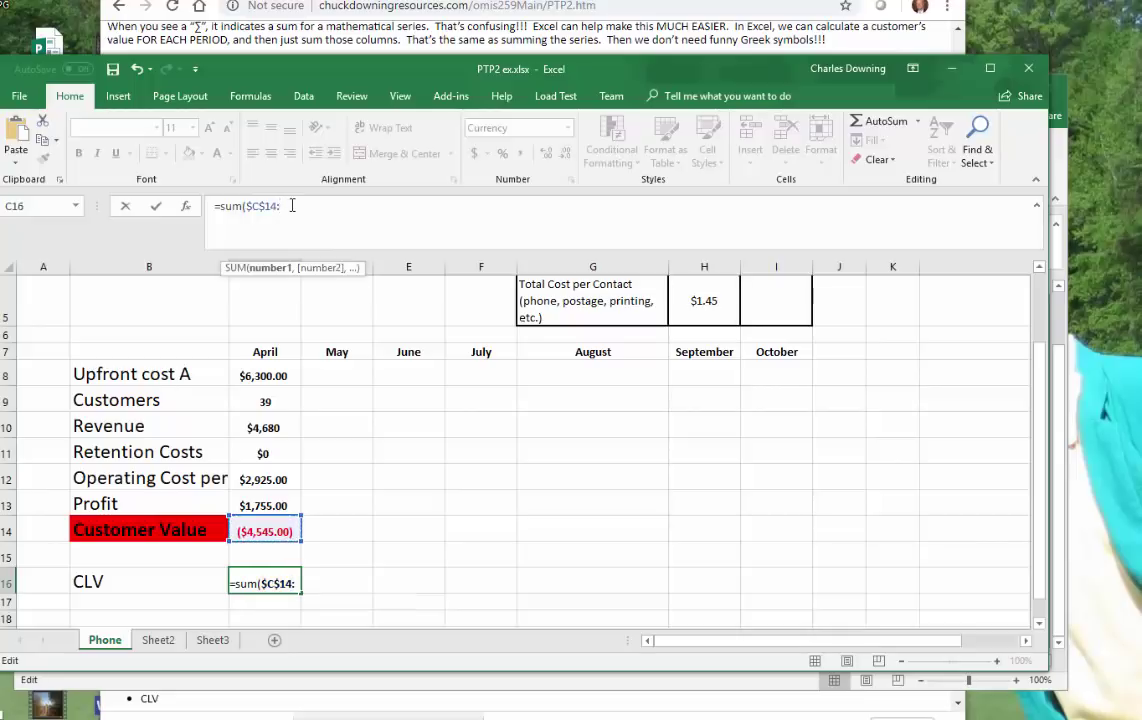
click(279, 527)
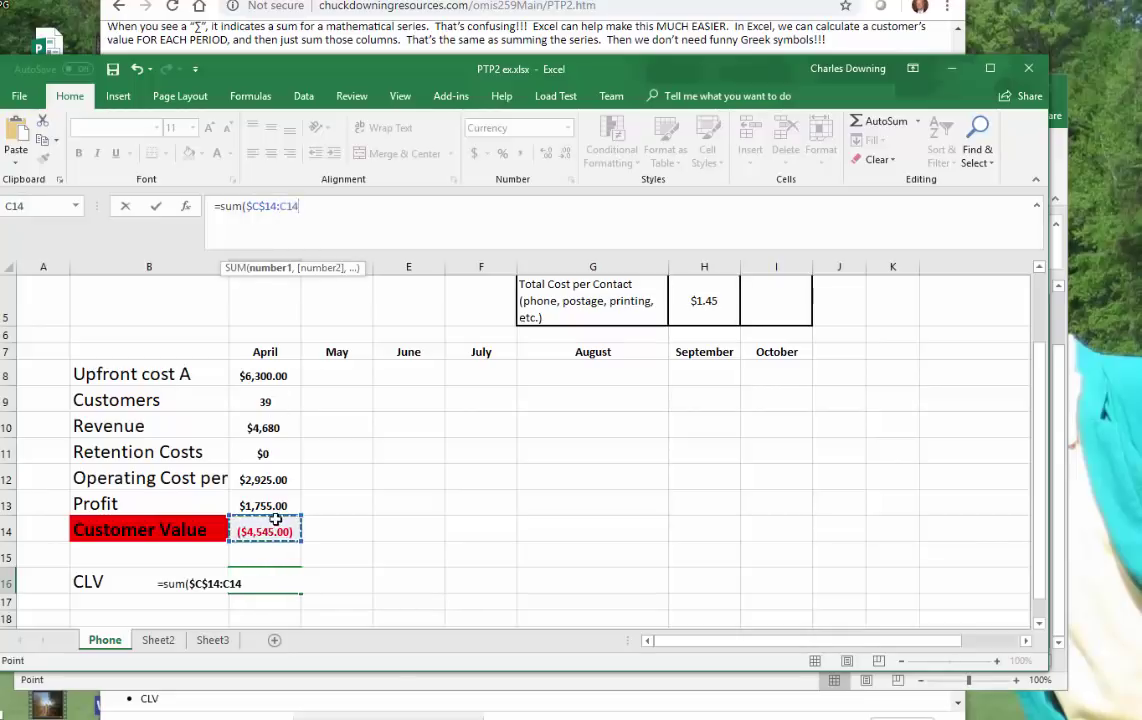
key(Return)
key(Up)
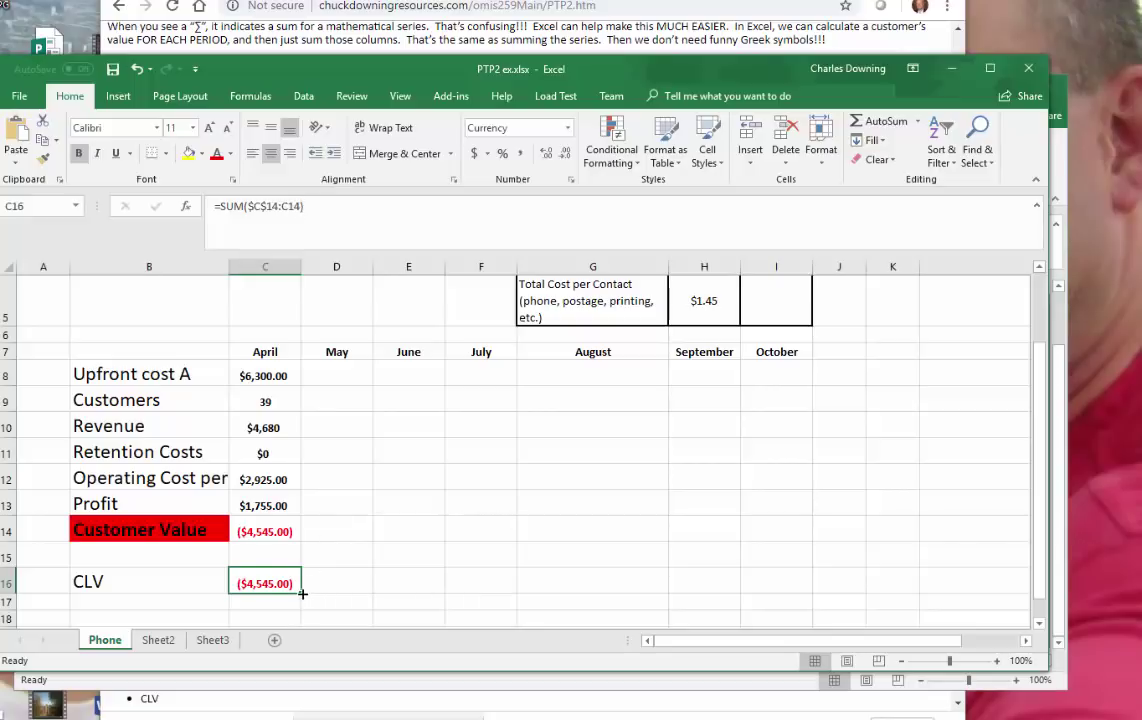
- Fill the CLV formula across to October and check the May and June copies
drag(301, 593, 778, 581)
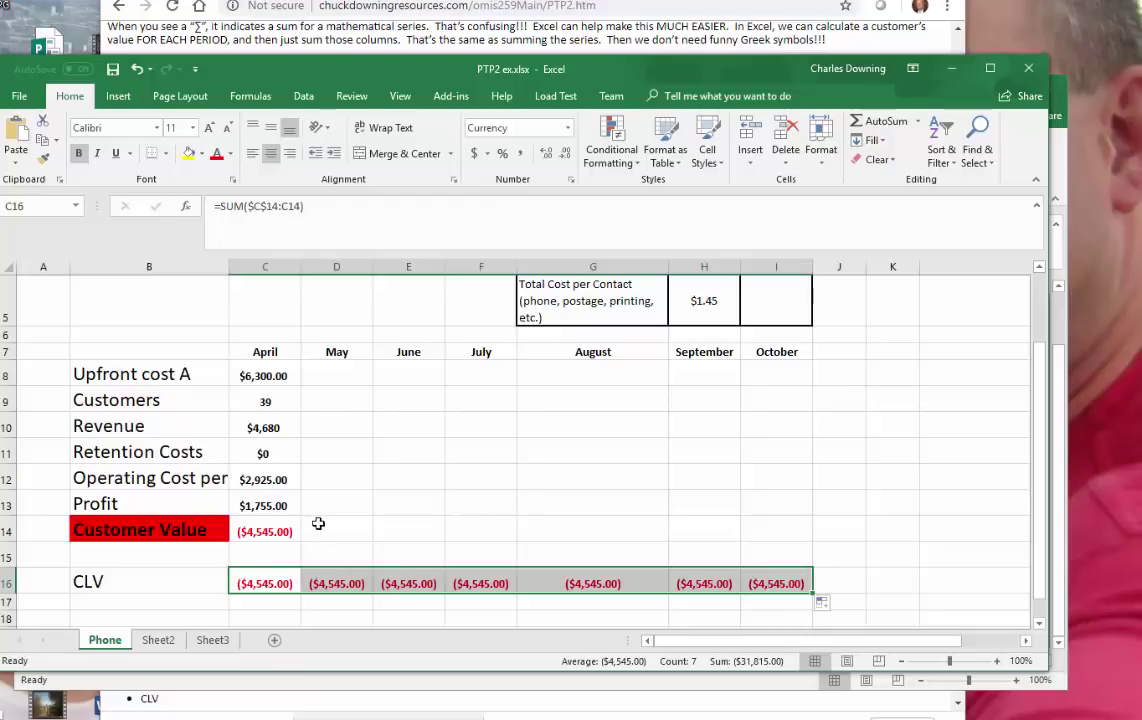
click(333, 582)
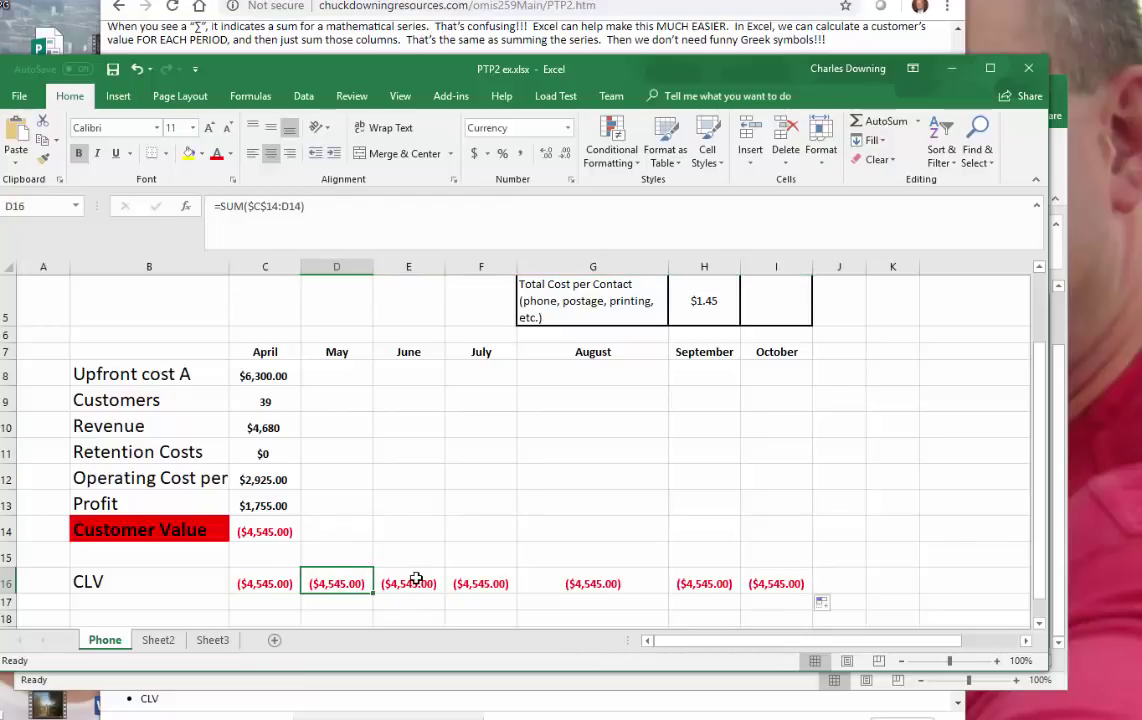
click(410, 580)
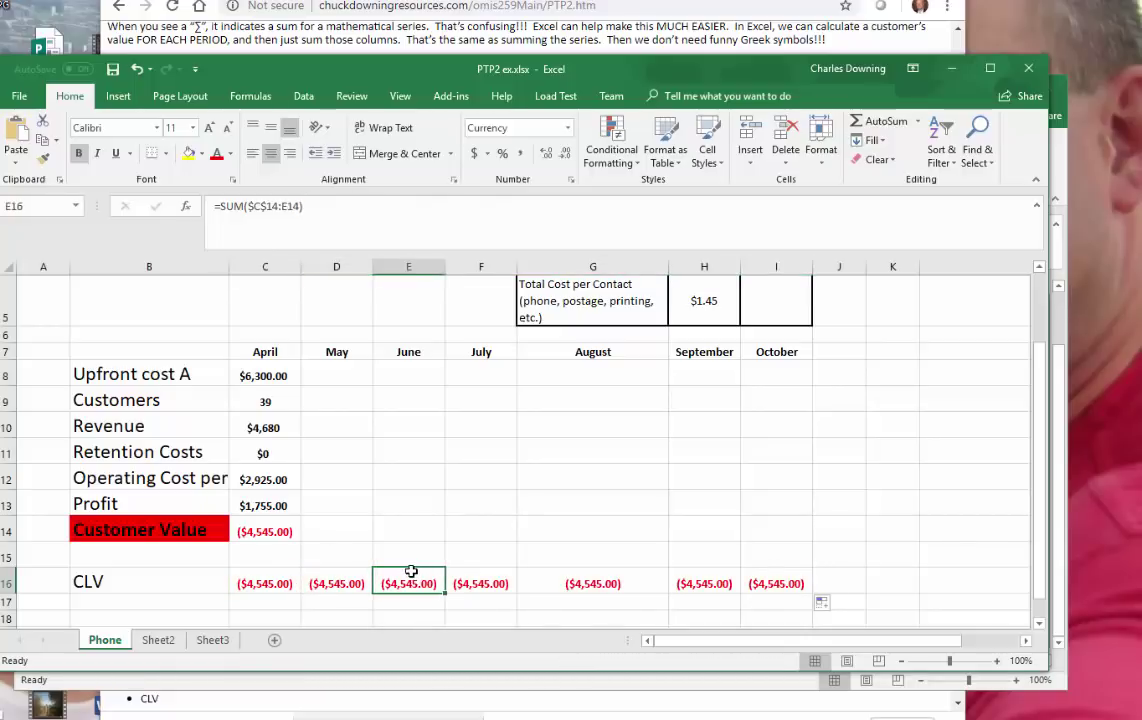
click(328, 531)
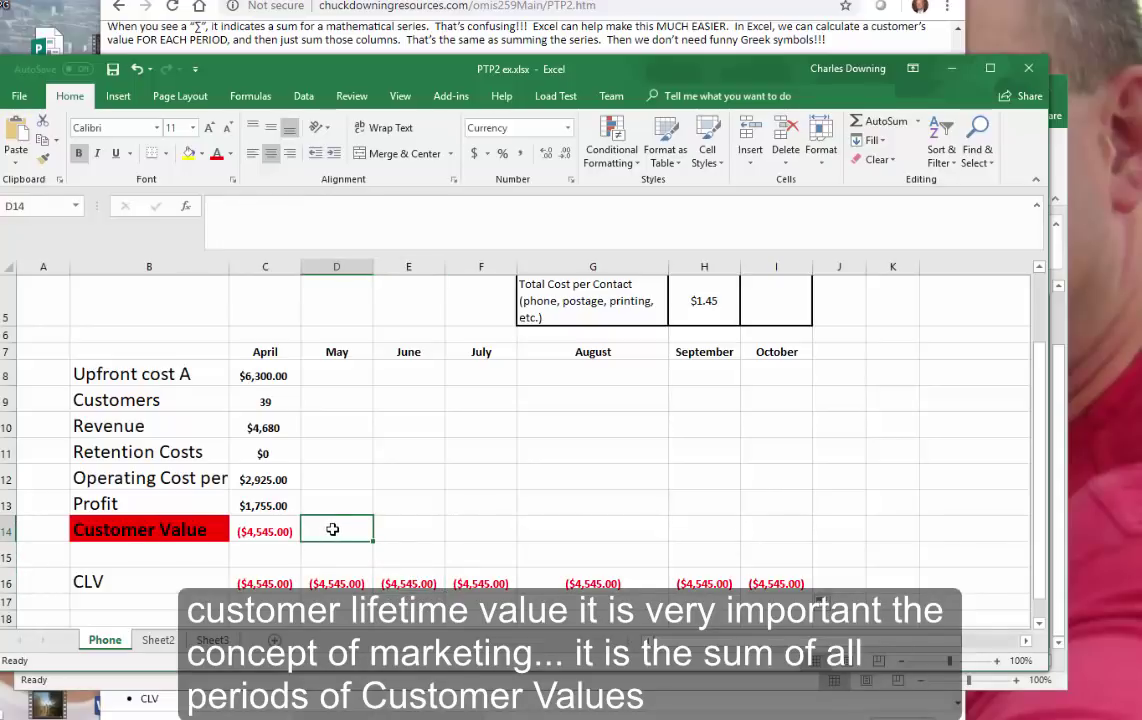
- Enter a May Customers formula in D9 multiplying April's customers by the M1 renewal rate
click(350, 374)
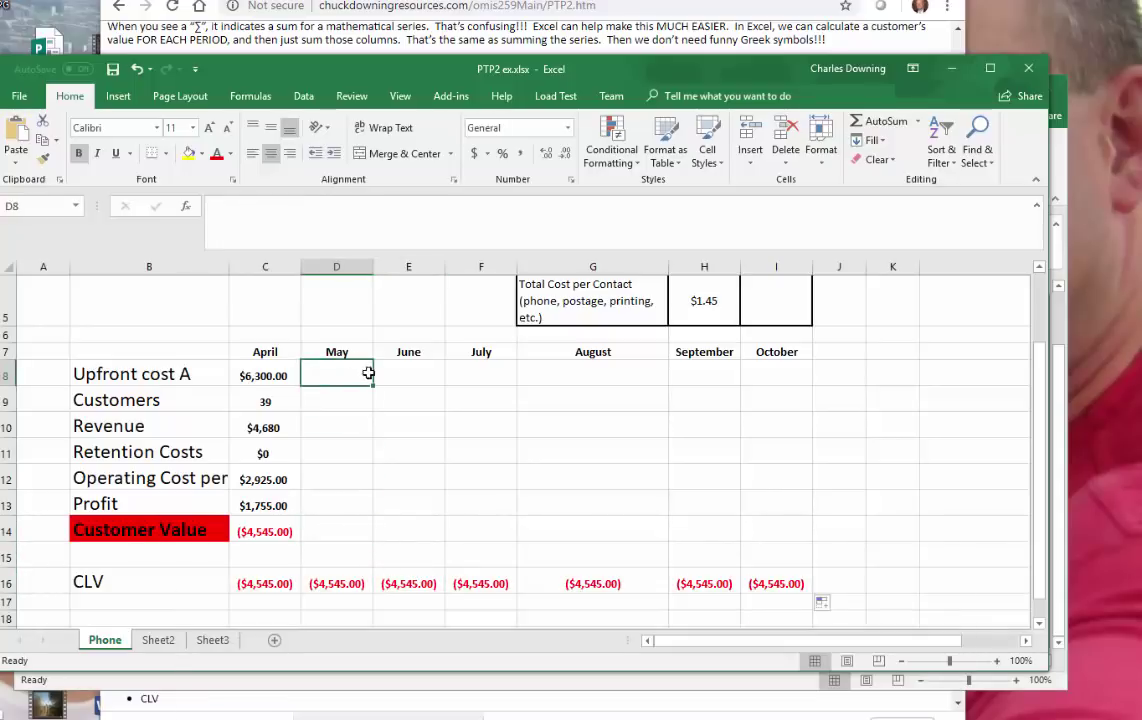
drag(362, 373, 776, 373)
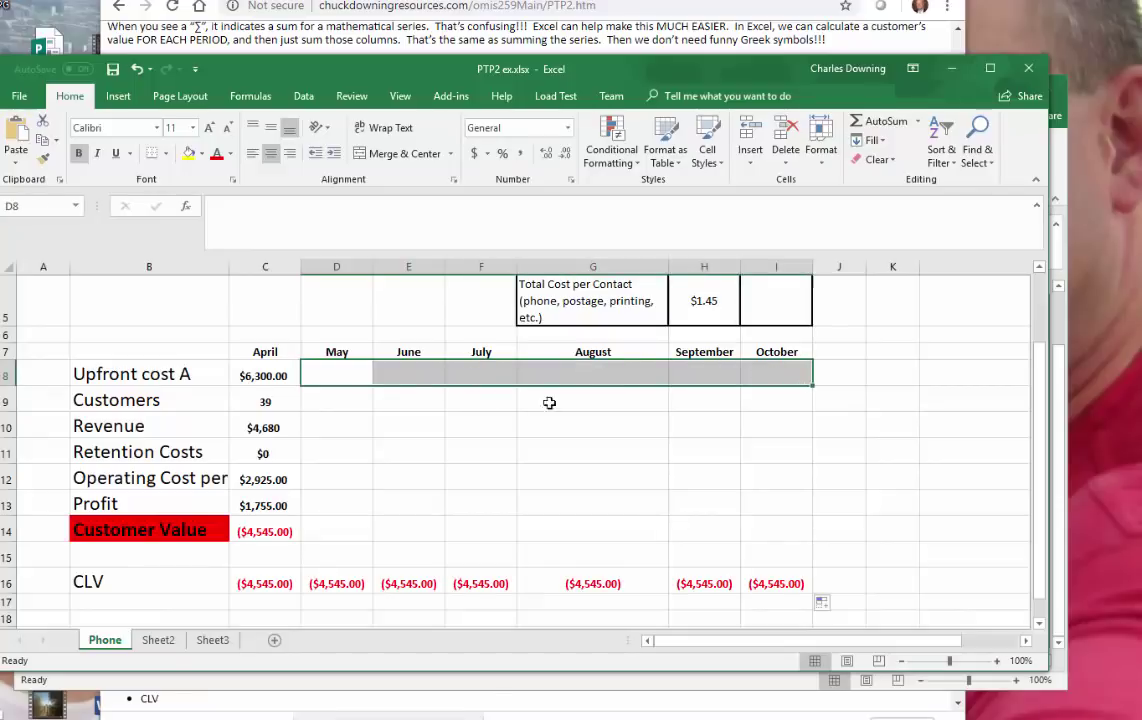
click(338, 398)
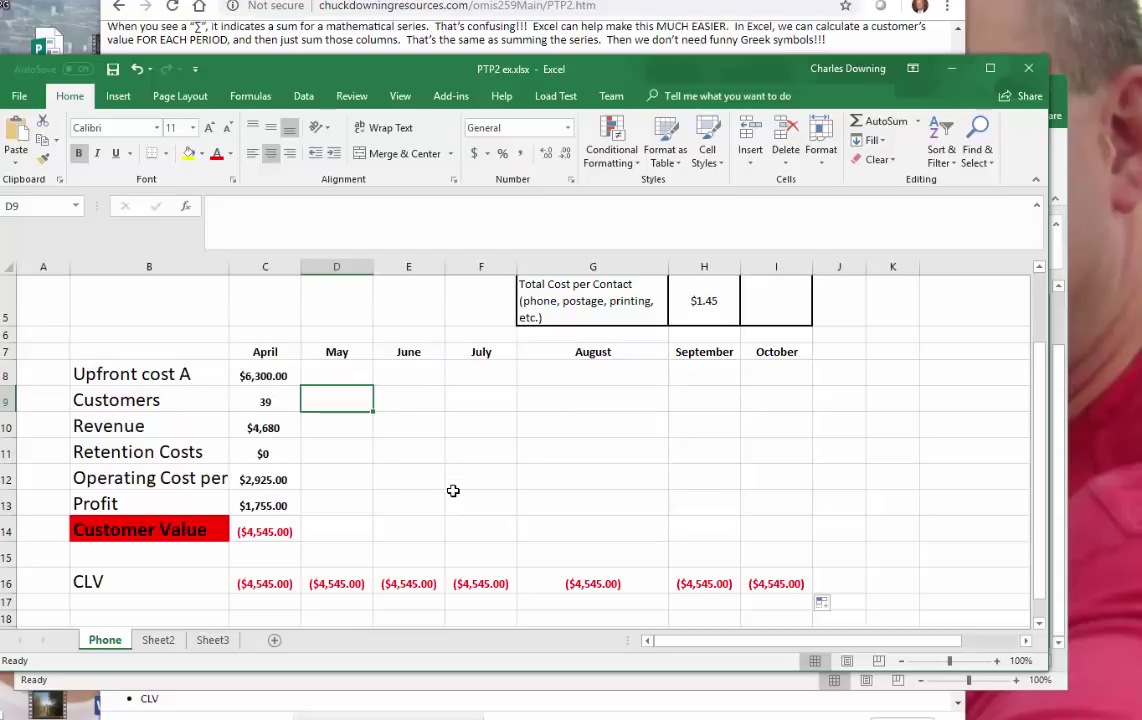
text(=)
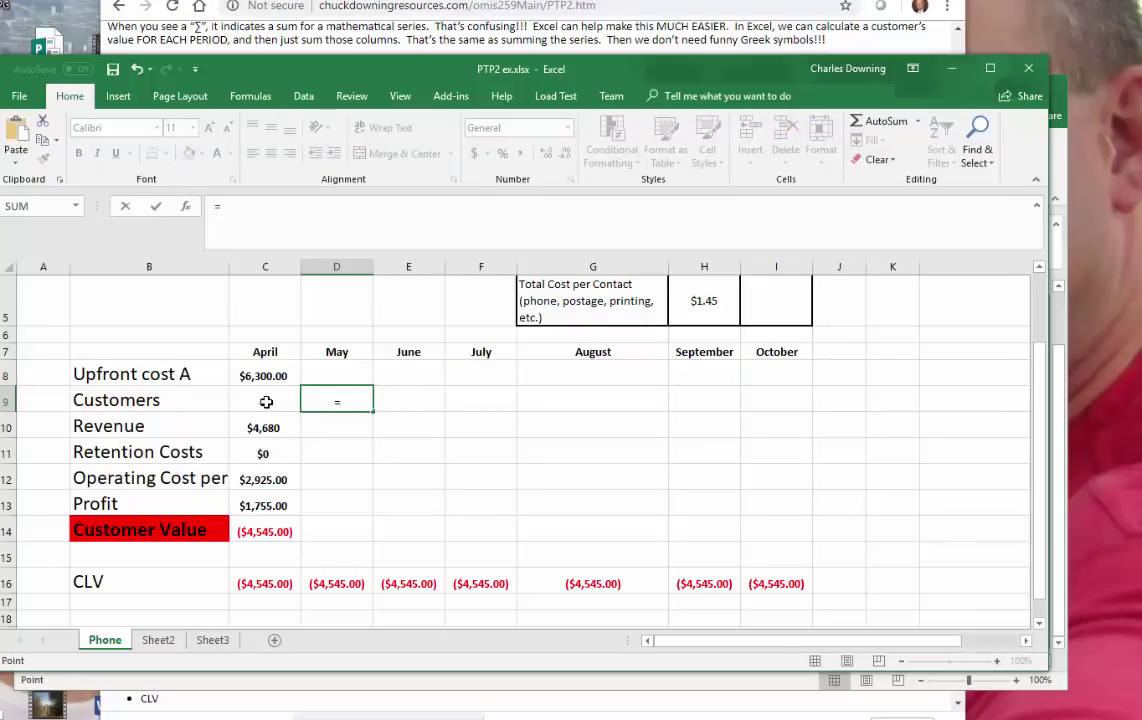
click(265, 401)
scroll(938, 642, right, 2)
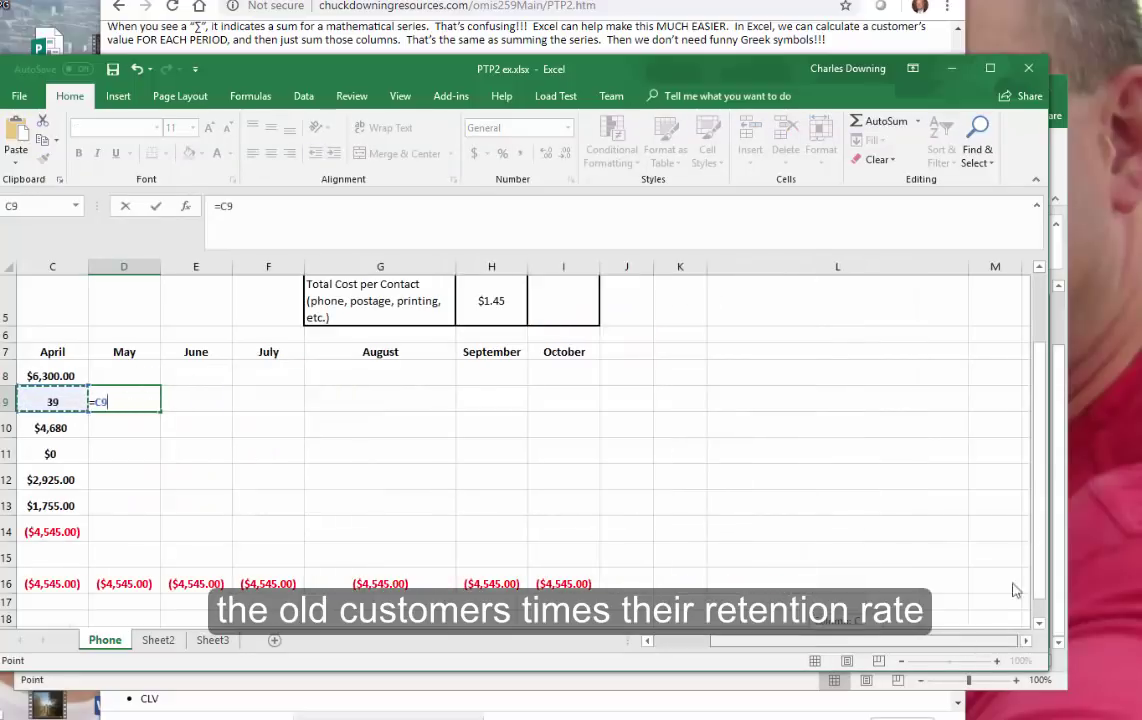
scroll(933, 380, up, 2)
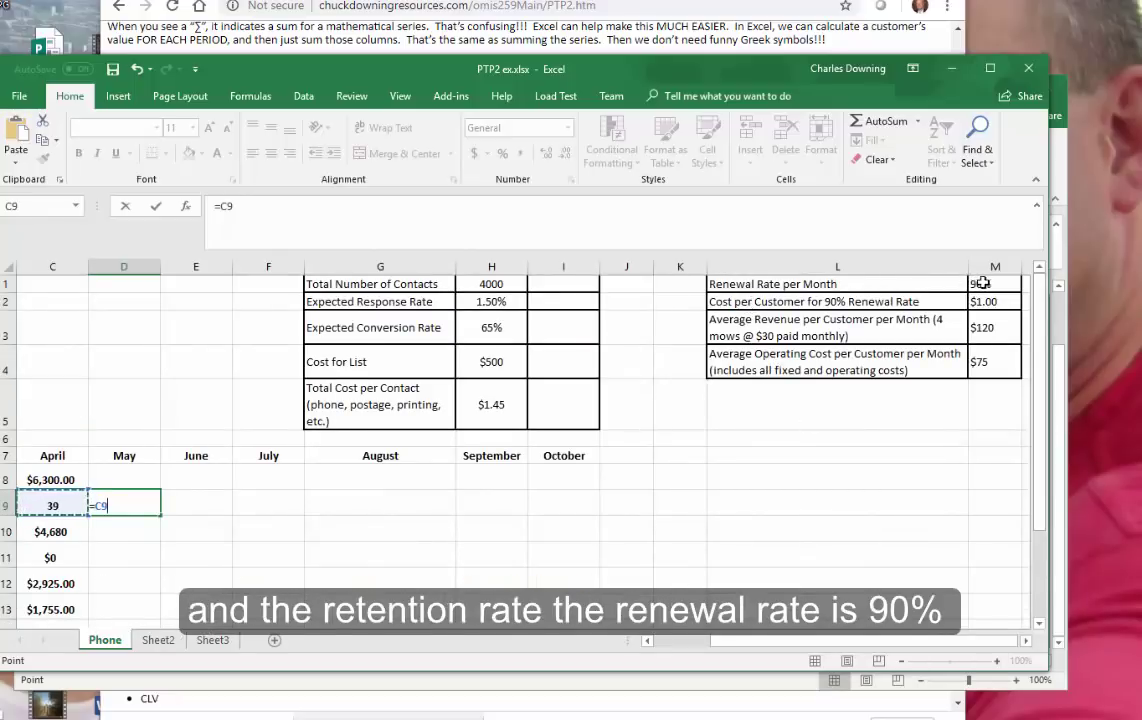
click(985, 284)
key(Return)
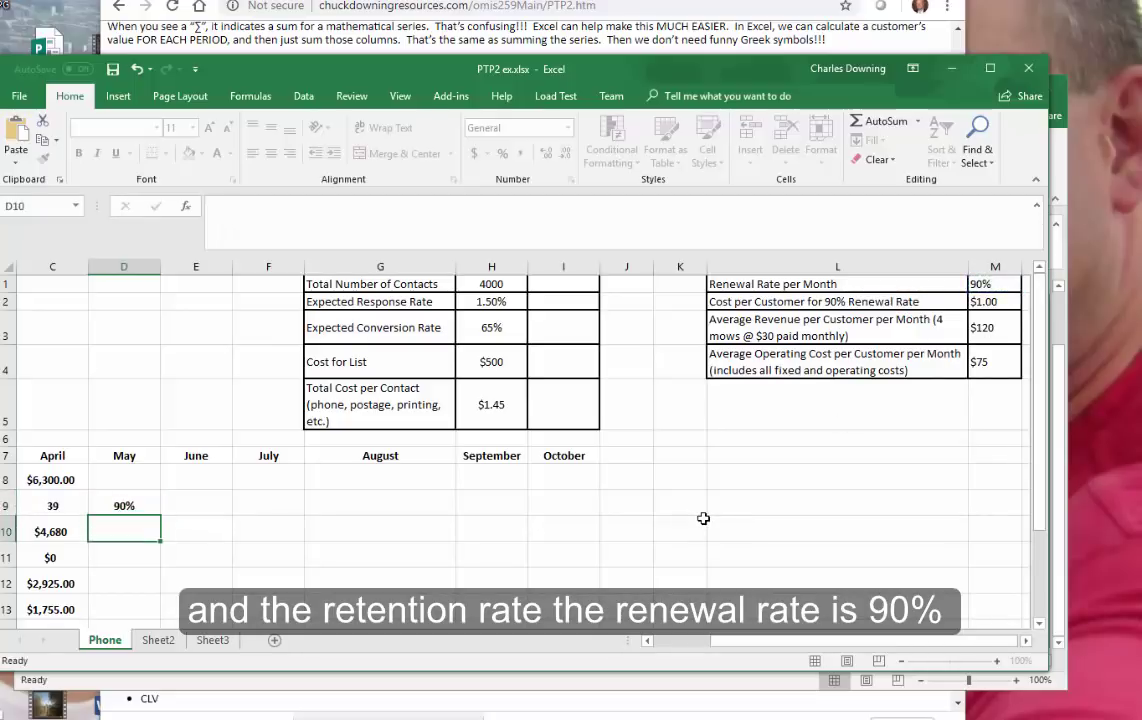
key(Up)
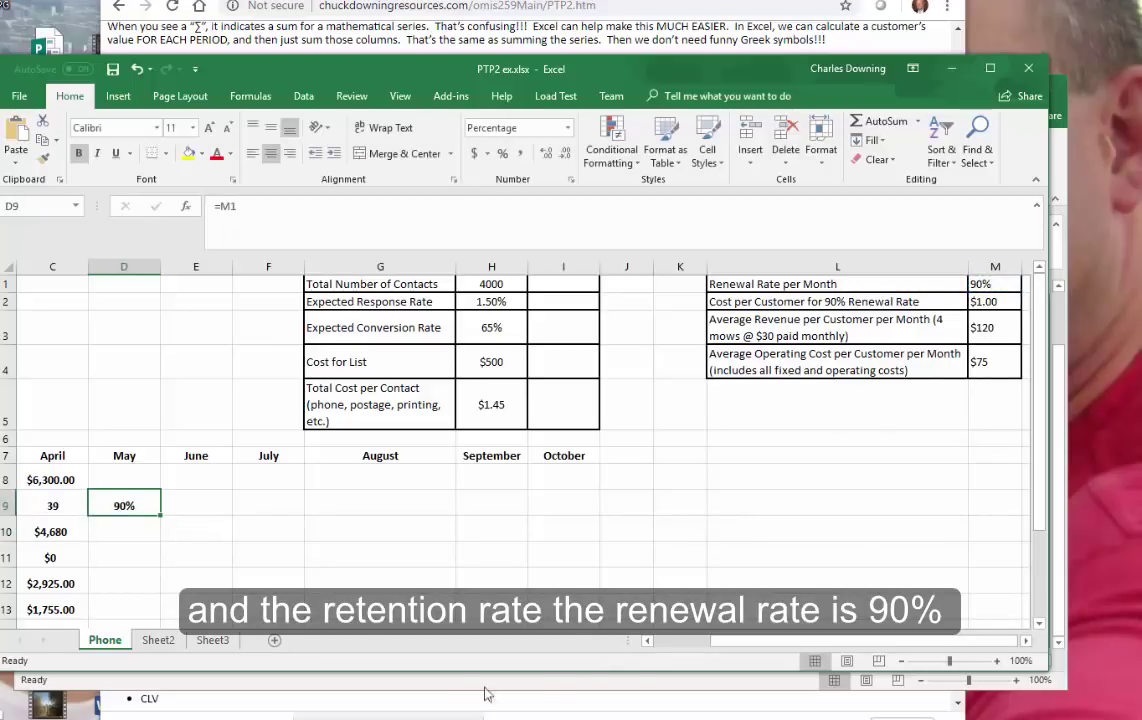
- Re-enter May's Customers as =C9*M1 and copy April's whole-number formatting onto it
scroll(674, 648, left, 3)
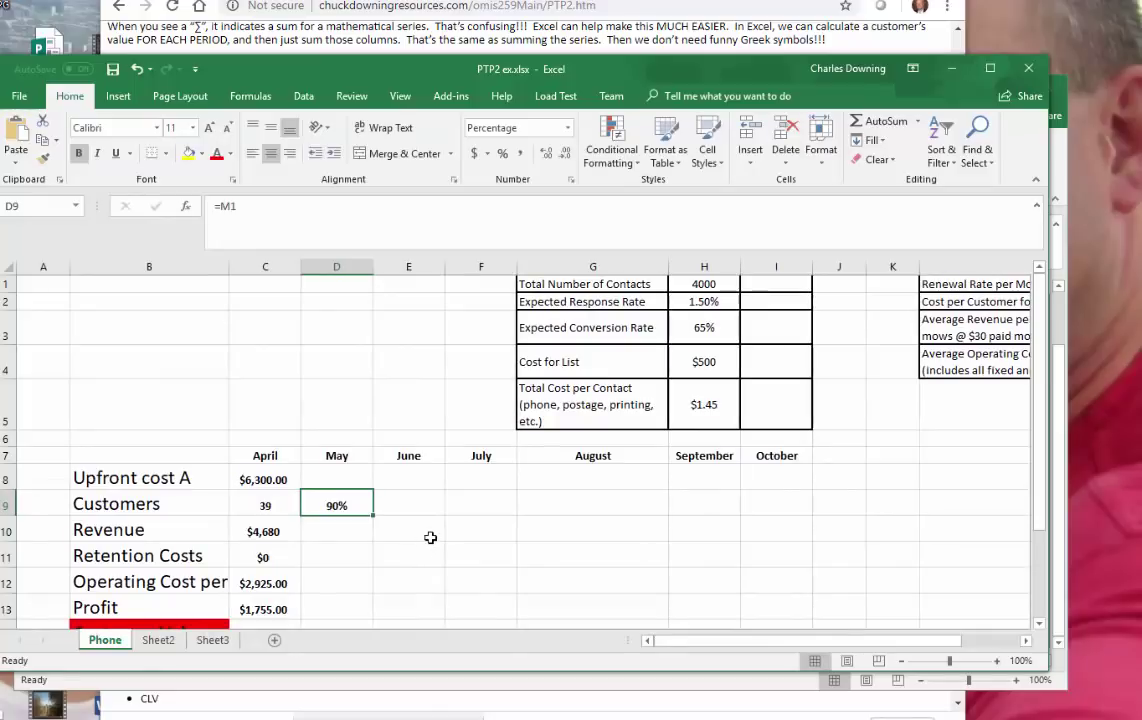
key(F2)
text(=)
click(261, 502)
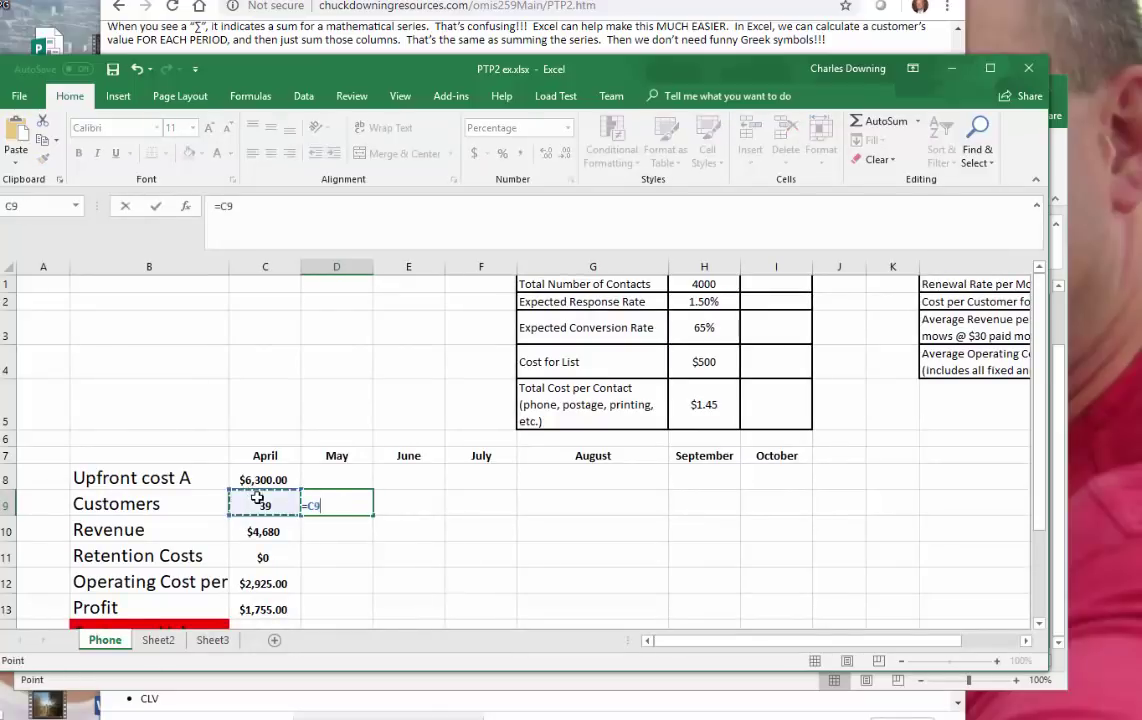
text(*)
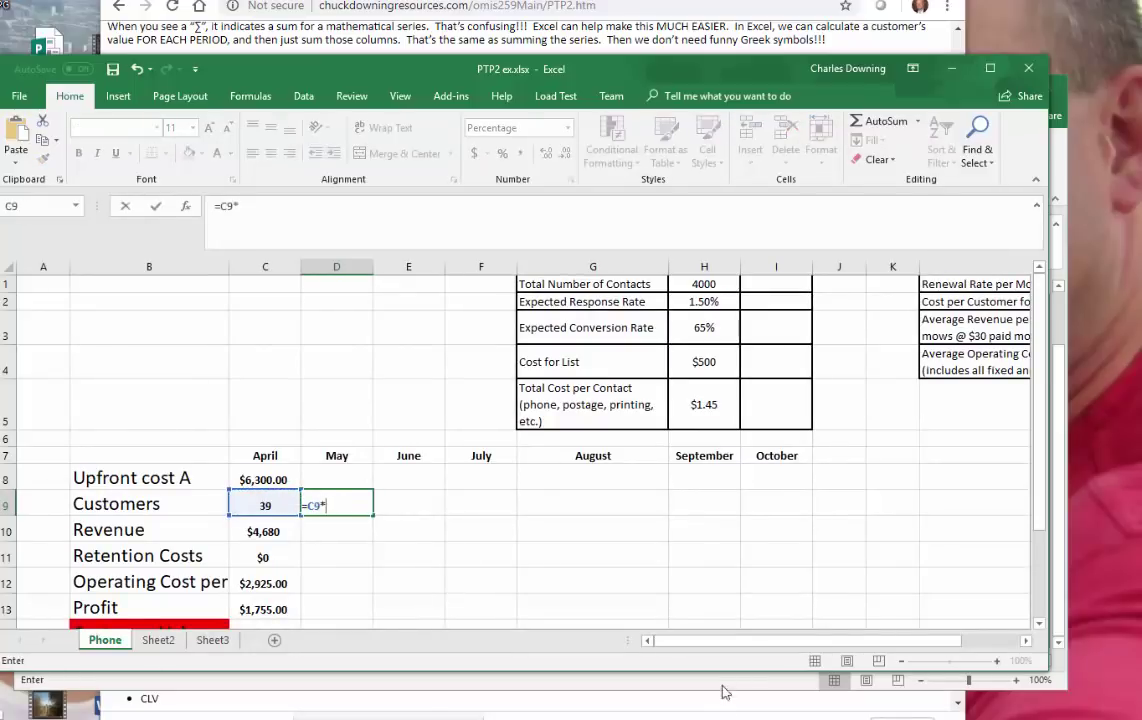
drag(768, 641, 1040, 641)
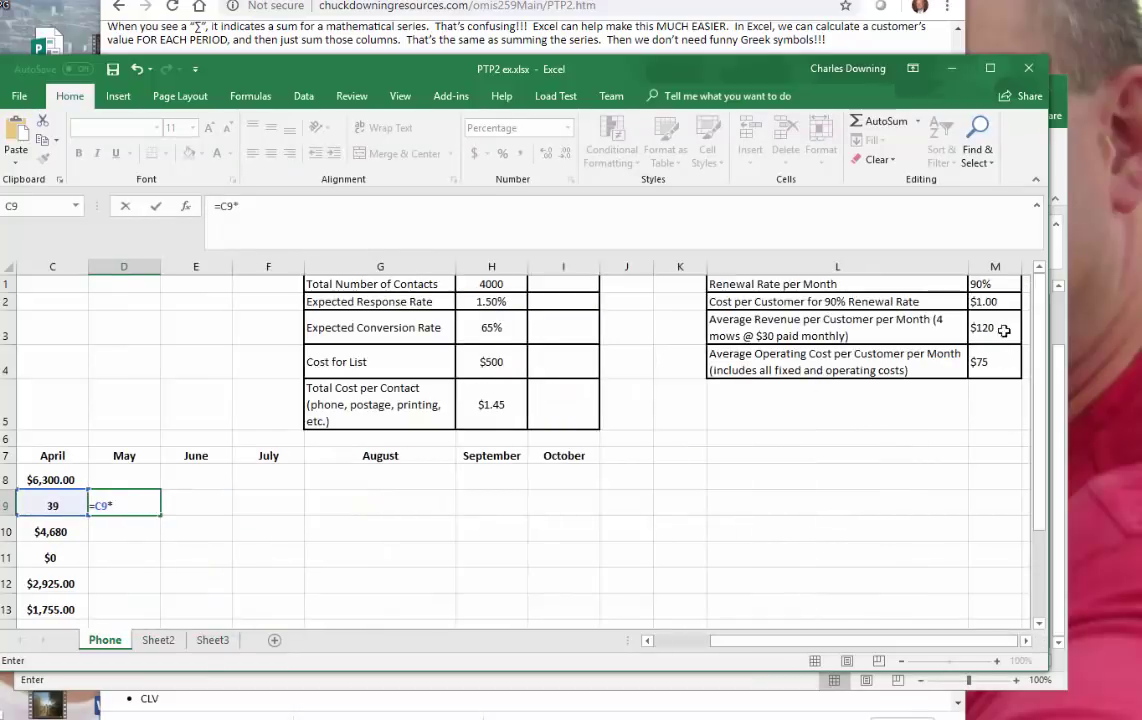
click(995, 287)
key(Return)
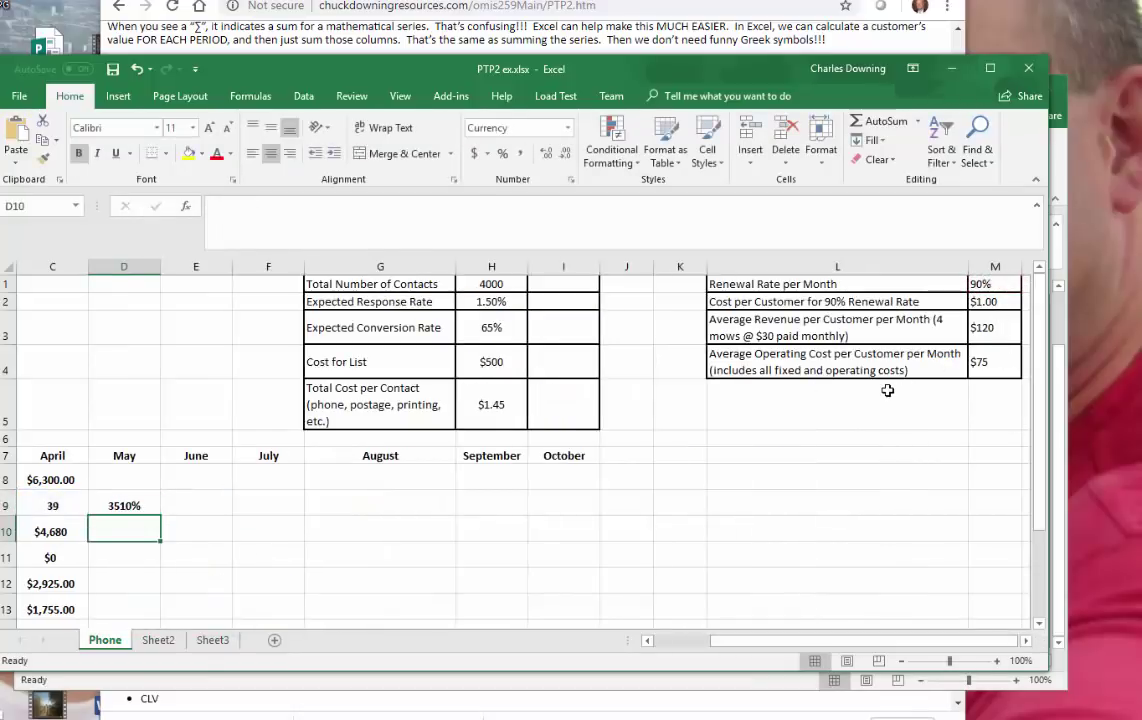
drag(752, 636, 692, 638)
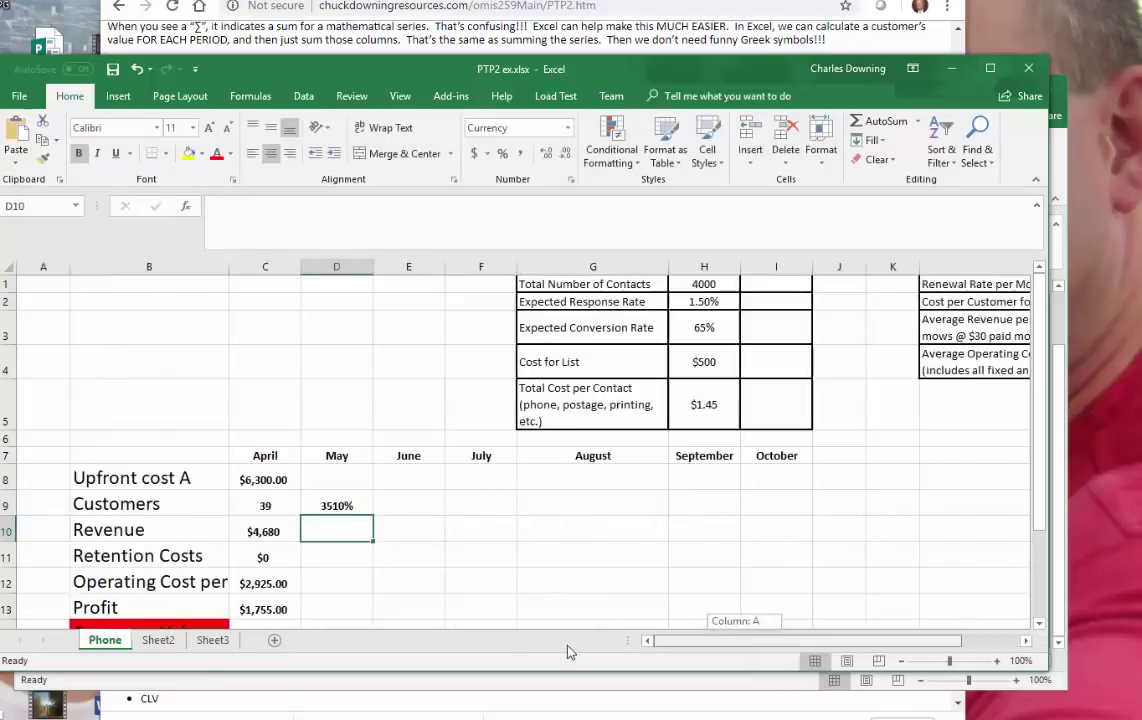
click(254, 504)
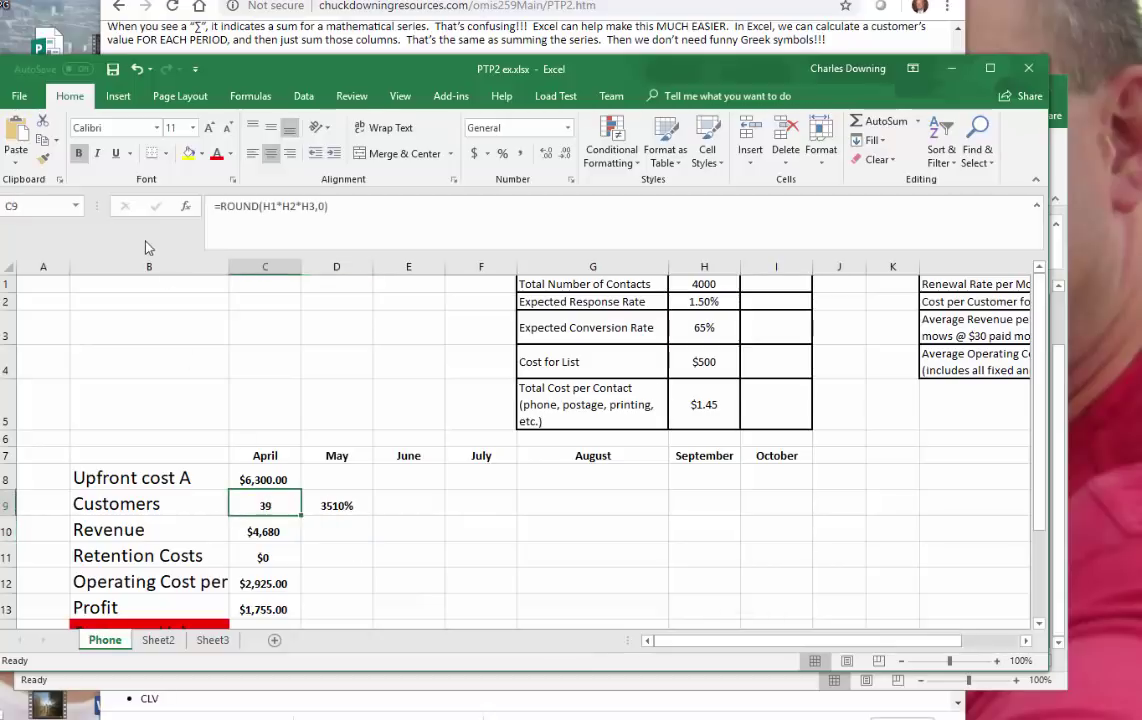
click(43, 157)
click(333, 505)
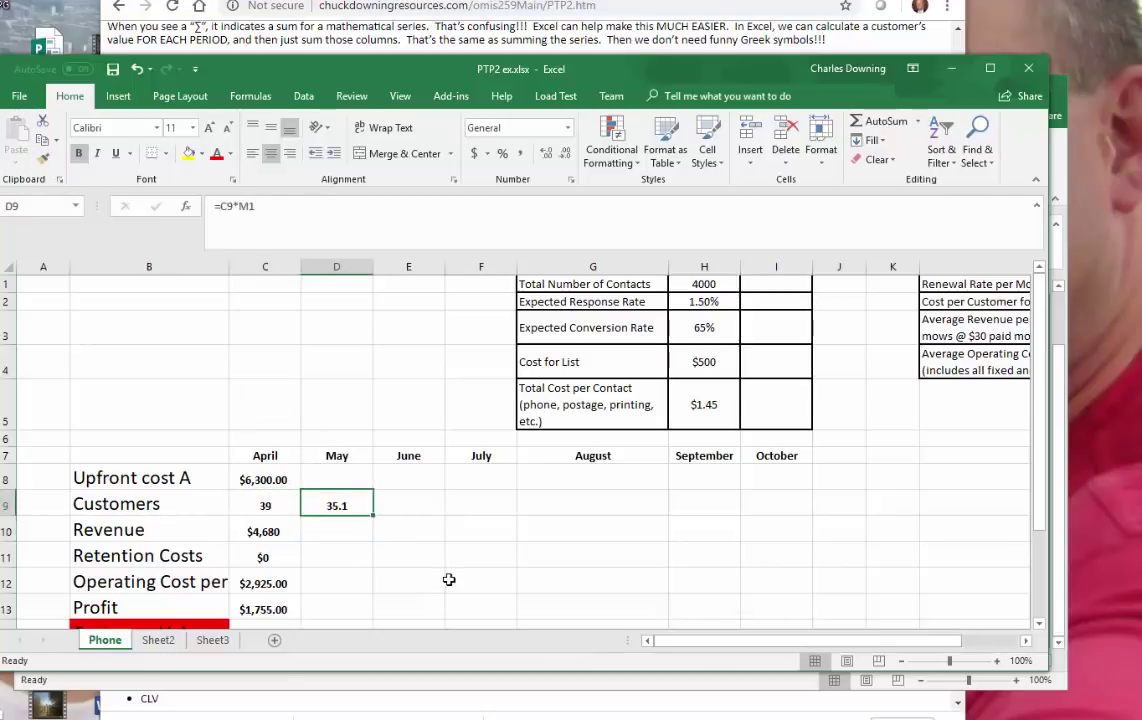
- Wrap May's Customers formula in ROUND(...,0), fixing the too-few-arguments error
click(222, 206)
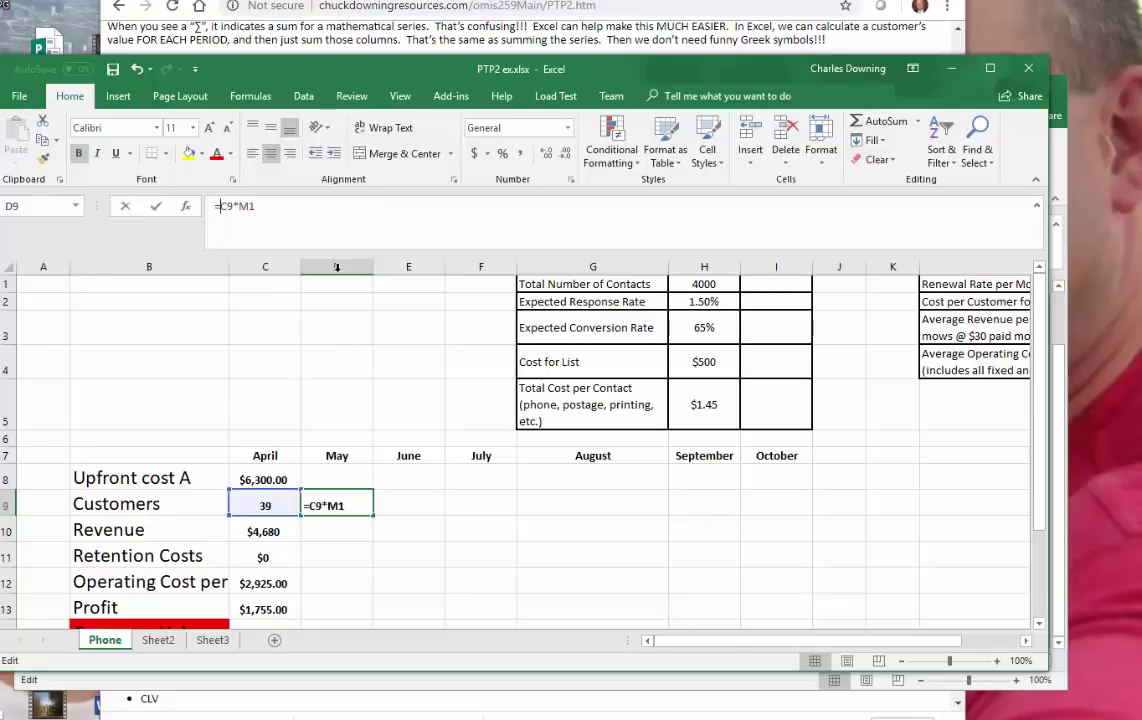
text(round)
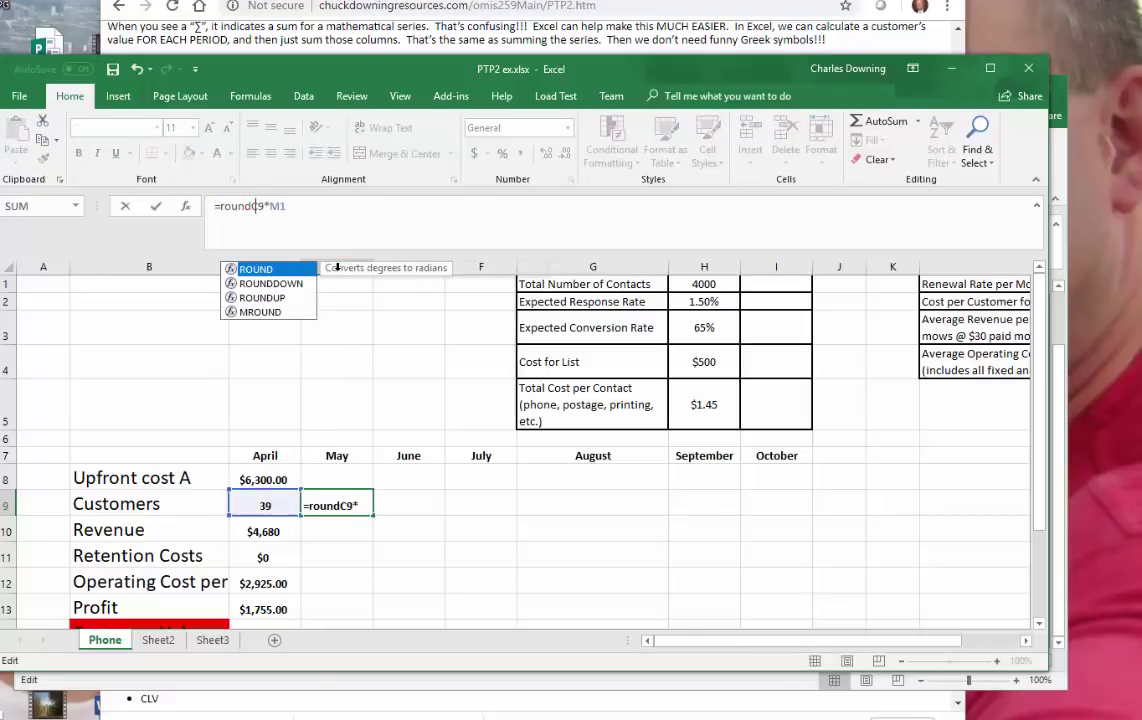
text(()
key(End)
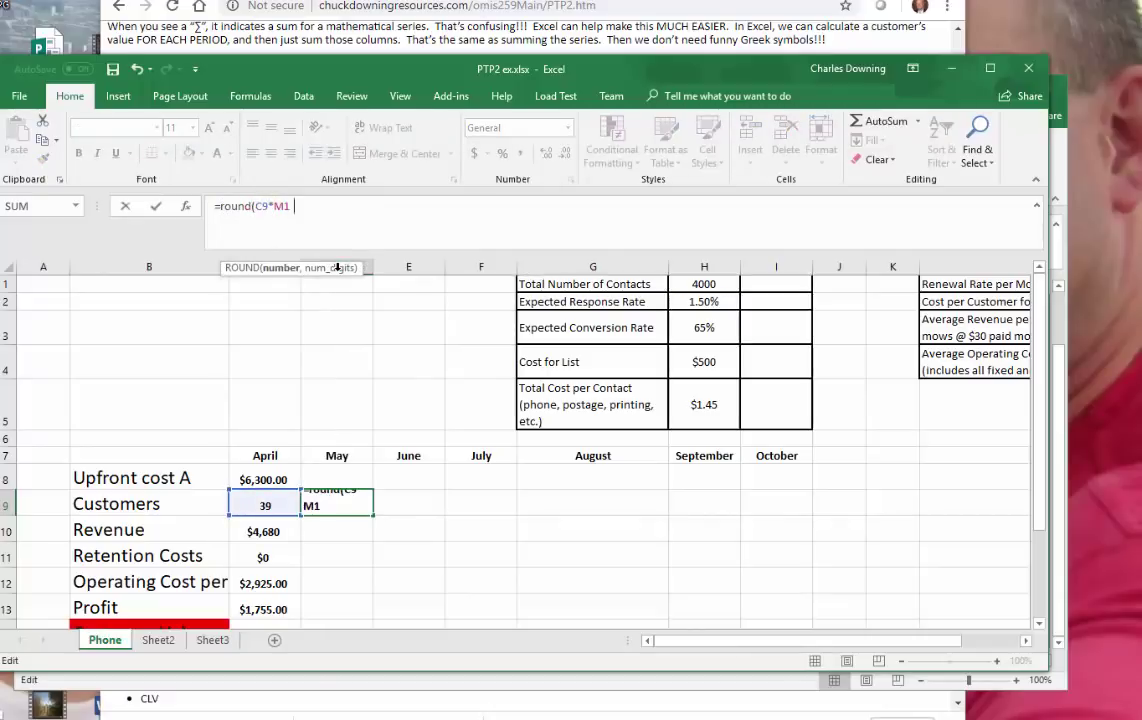
text())
key(Return)
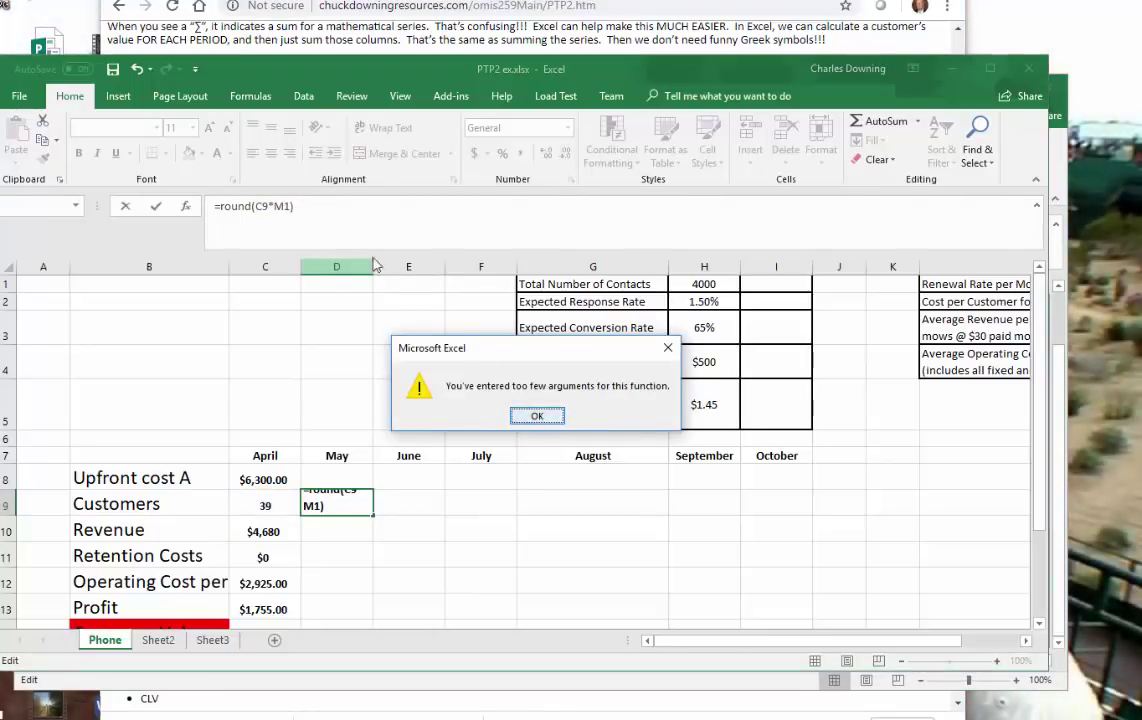
click(537, 415)
click(321, 200)
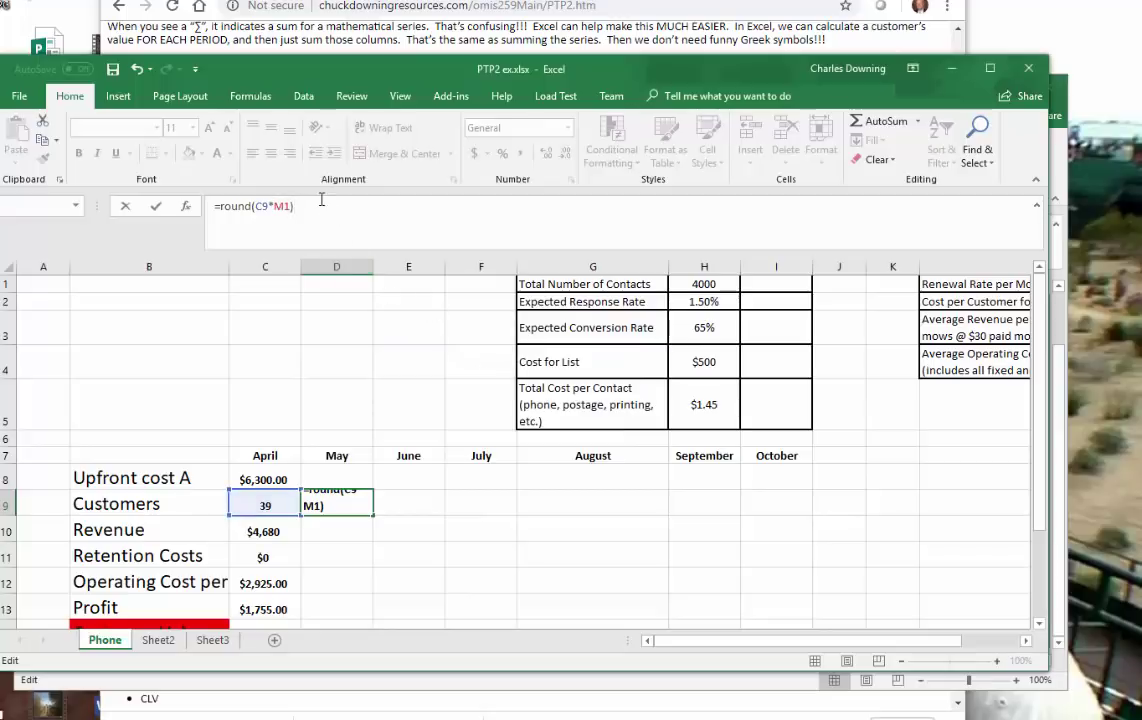
key(BackSpace)
text(,0))
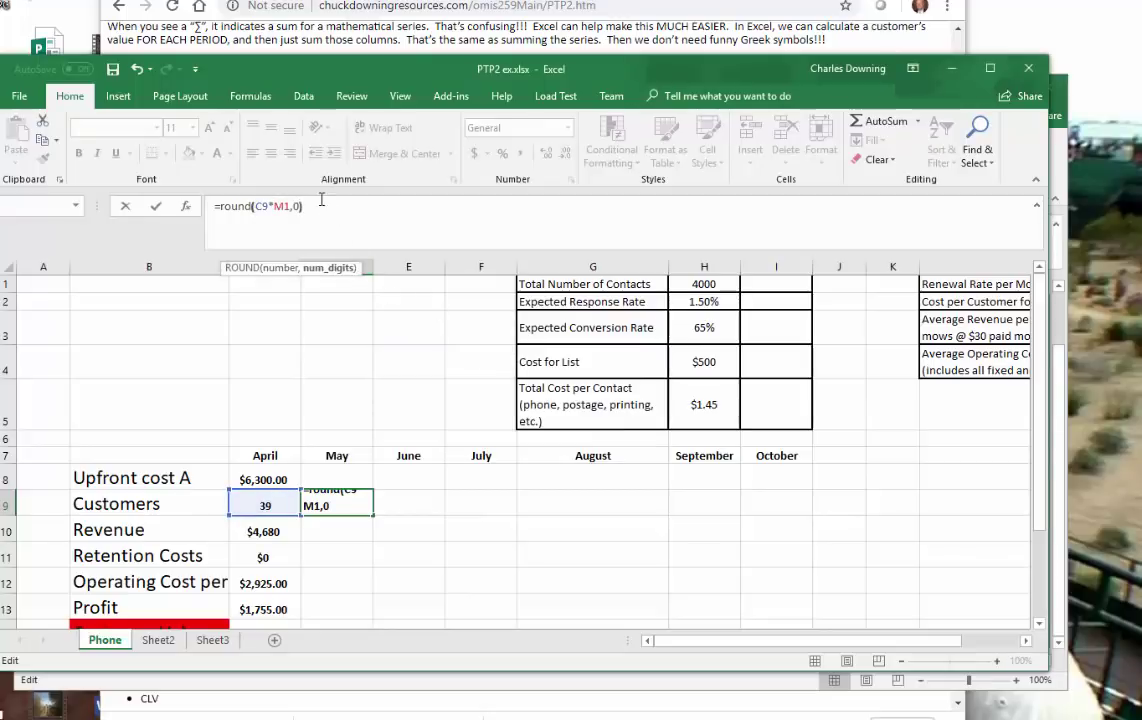
key(Return)
key(Up)
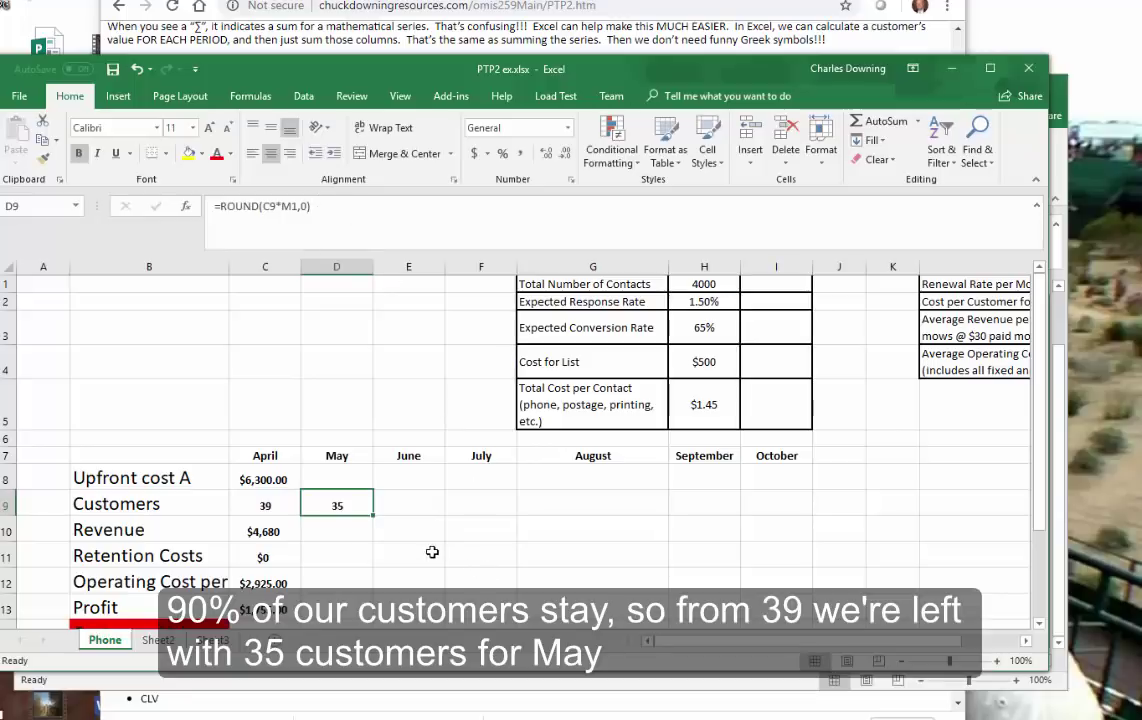
- Lock M1 as $M$1 and fill the Customers formula through October (35 down to 21)
drag(374, 520, 775, 526)
click(368, 512)
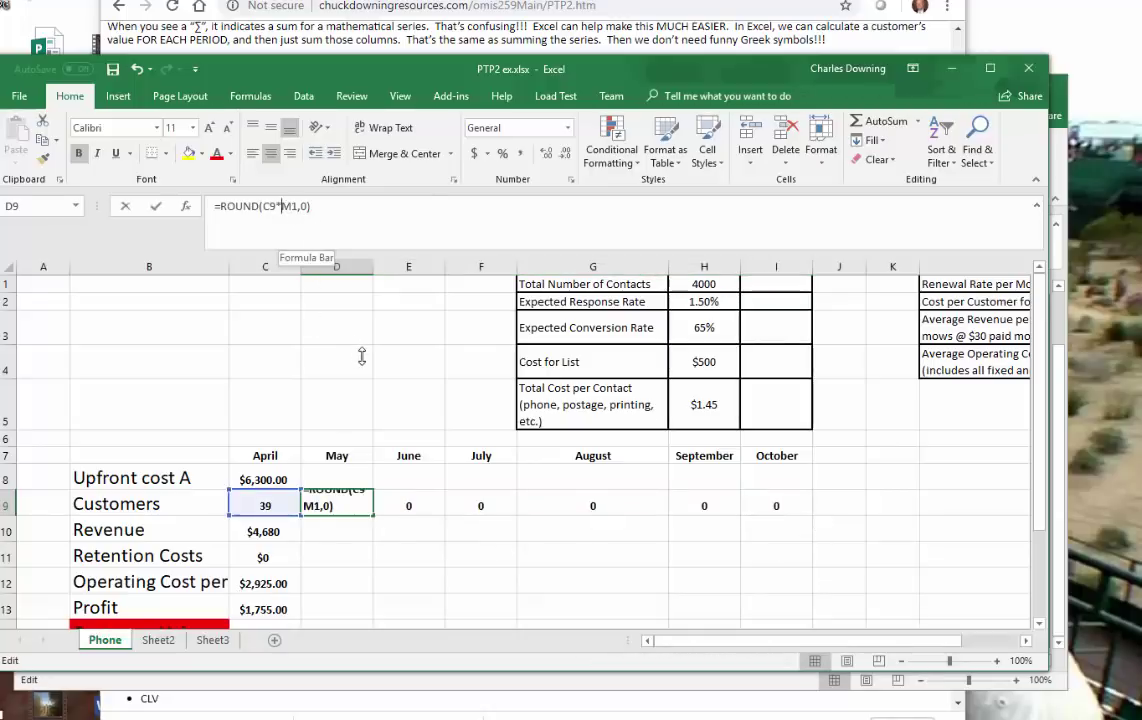
key(F4)
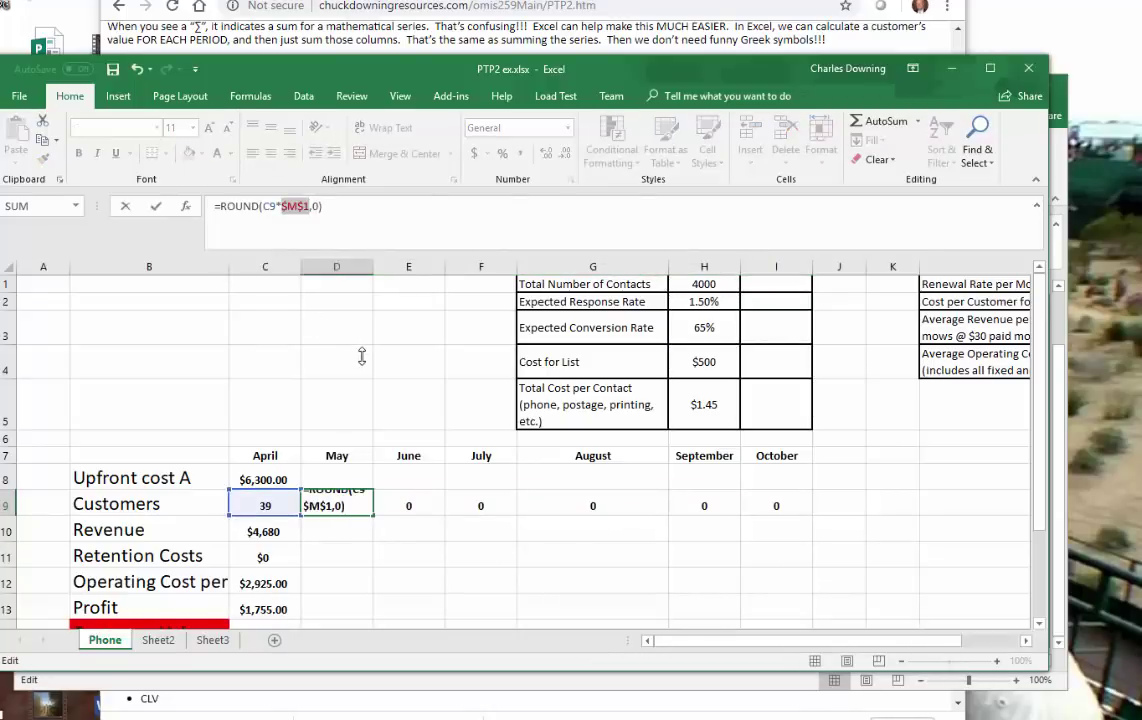
key(Return)
key(Up)
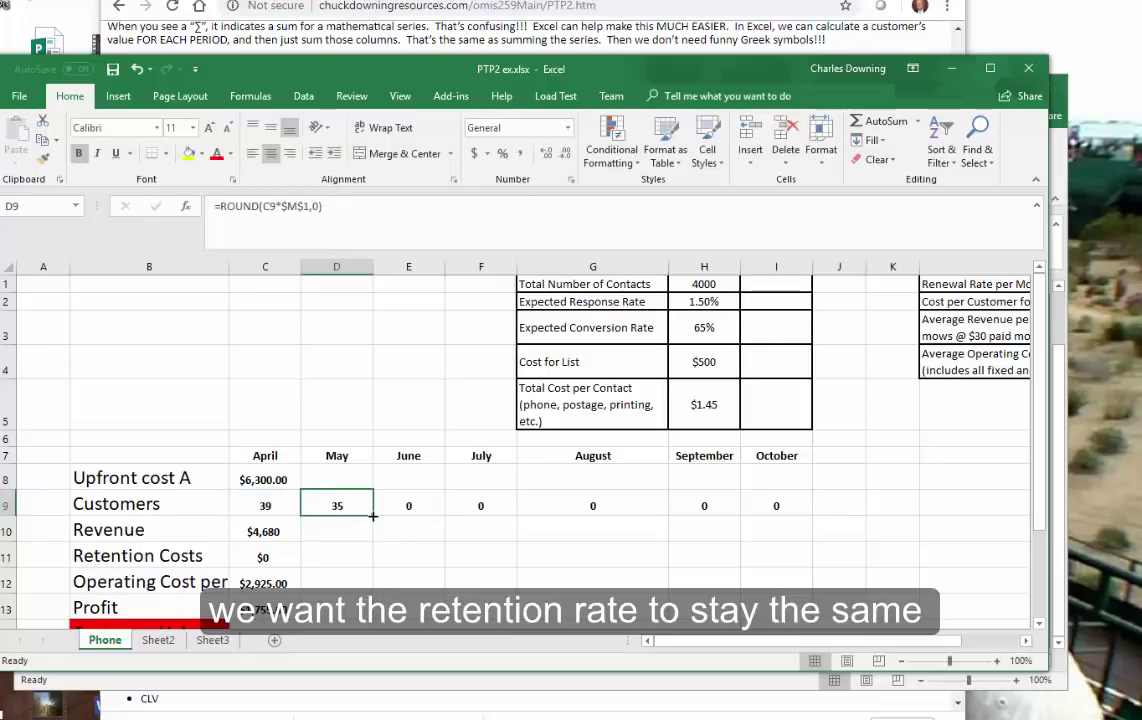
drag(373, 515, 795, 506)
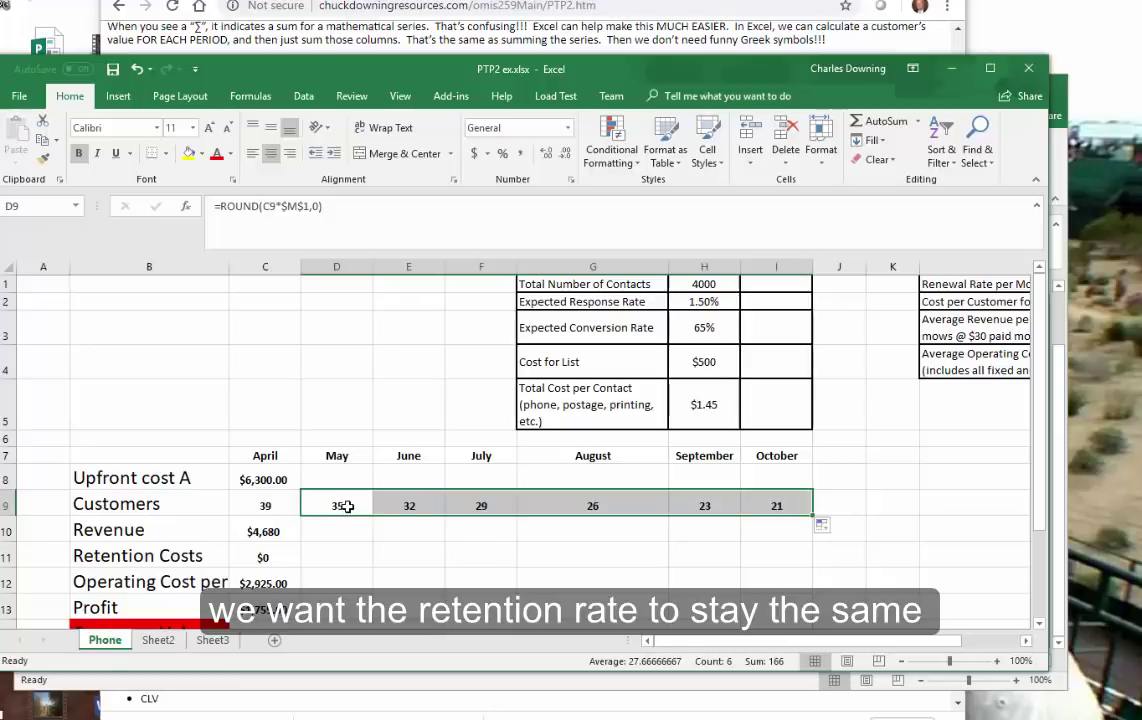
- Enter =M2*C9 in D11 for May's Retention Costs
click(331, 559)
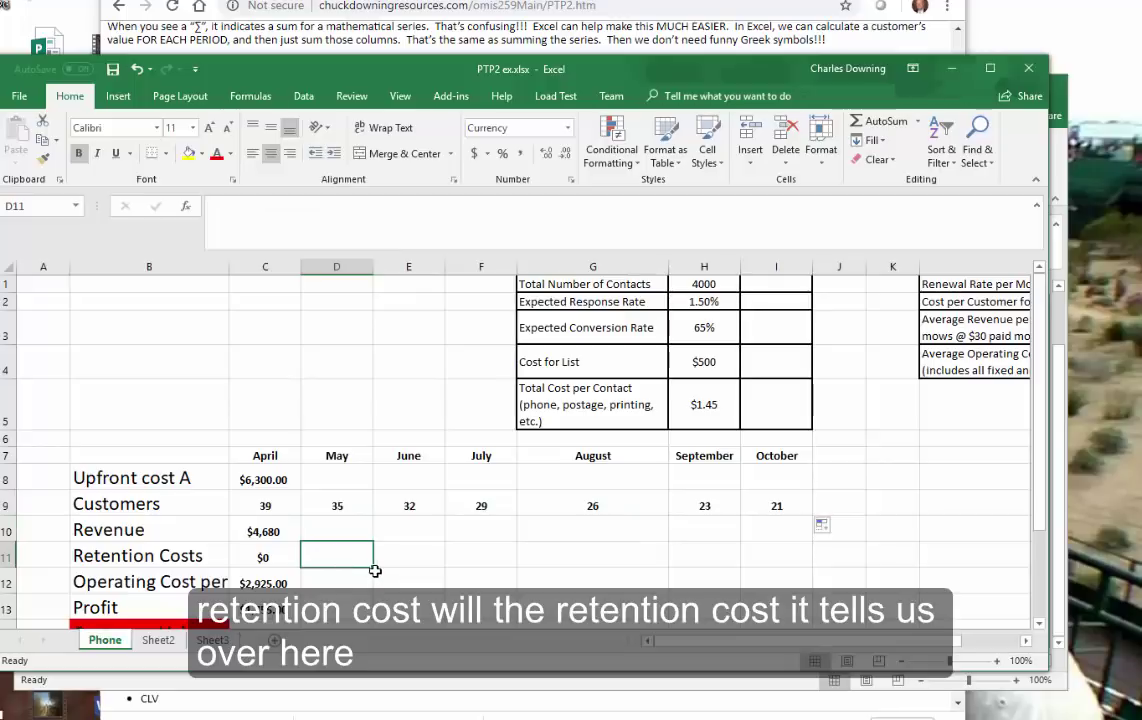
text(=)
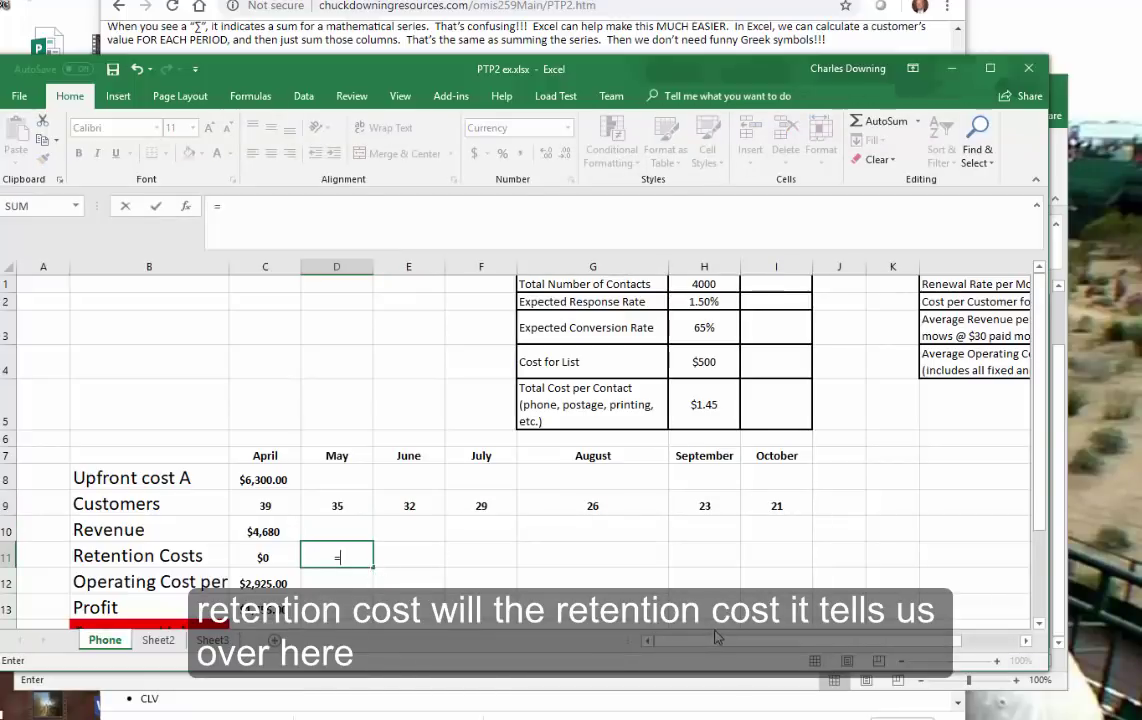
drag(864, 648, 925, 648)
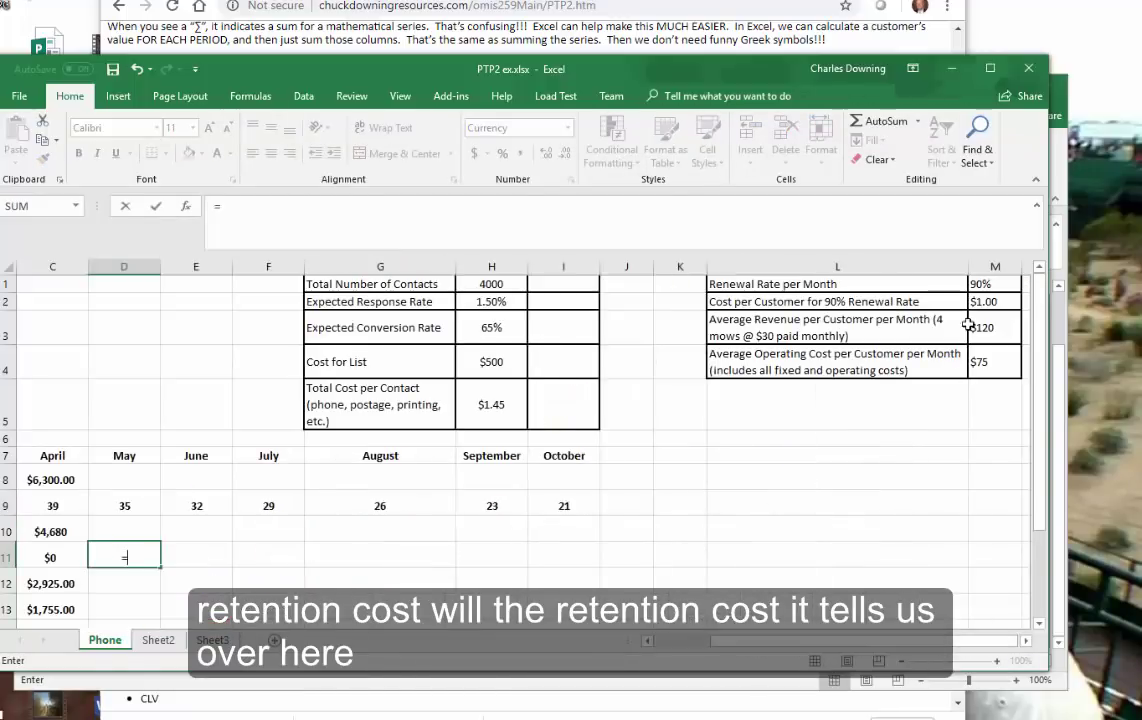
click(994, 301)
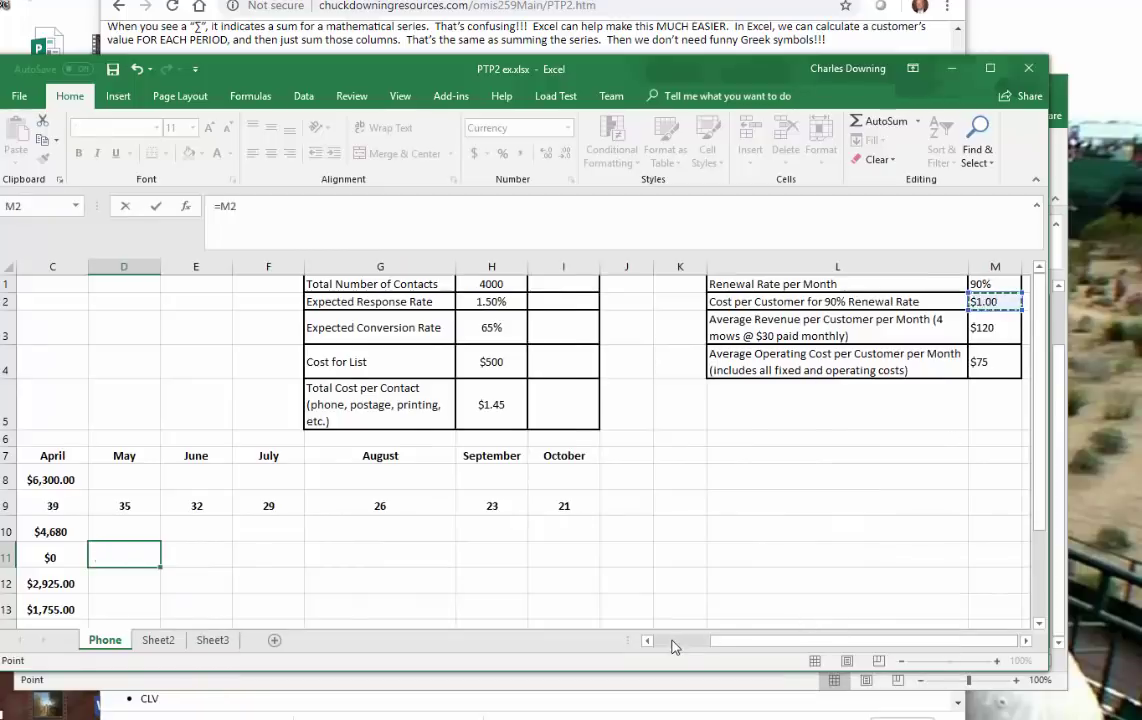
click(675, 641)
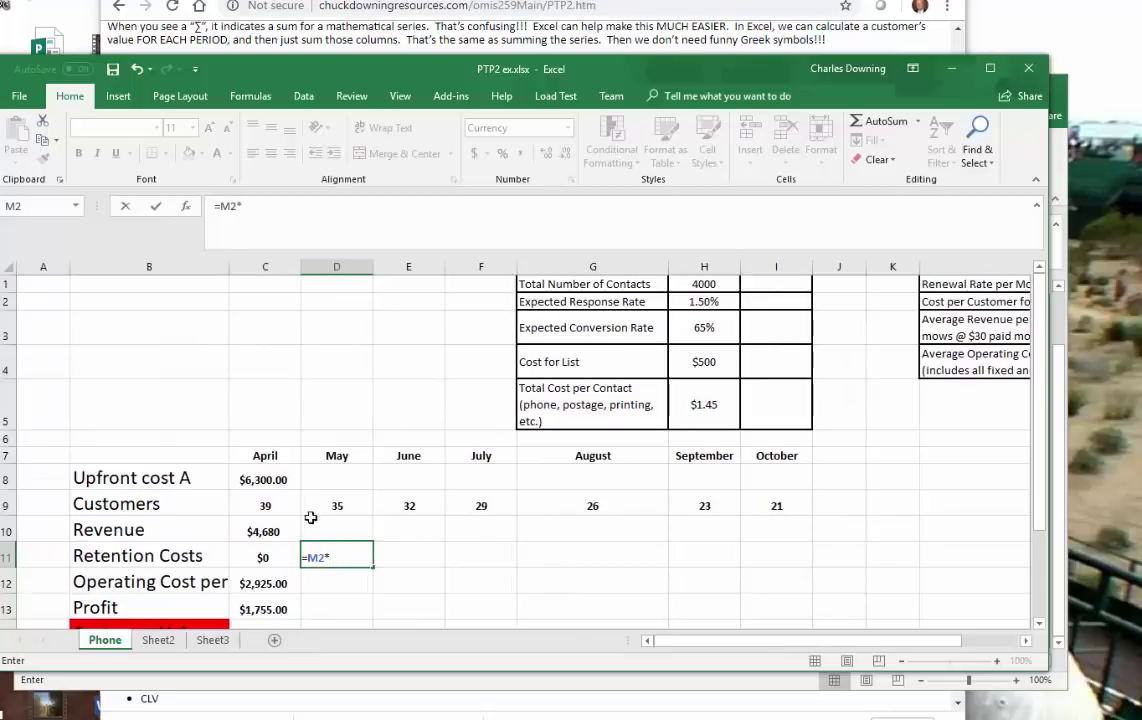
click(270, 504)
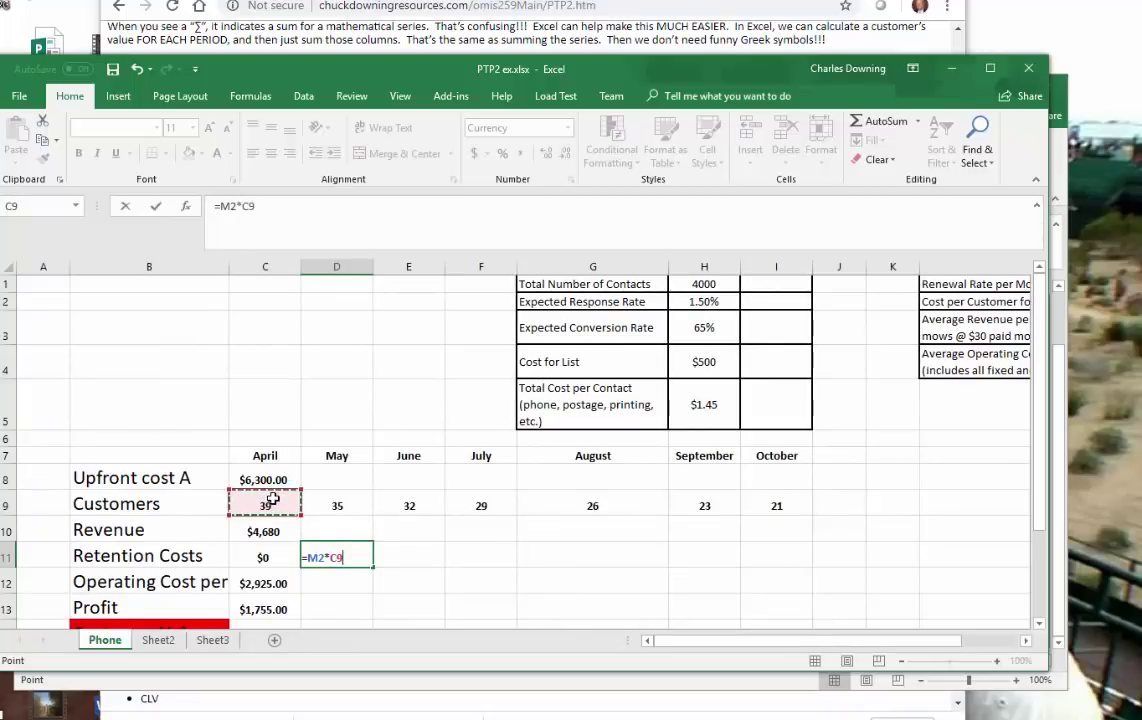
key(Return)
key(Up)
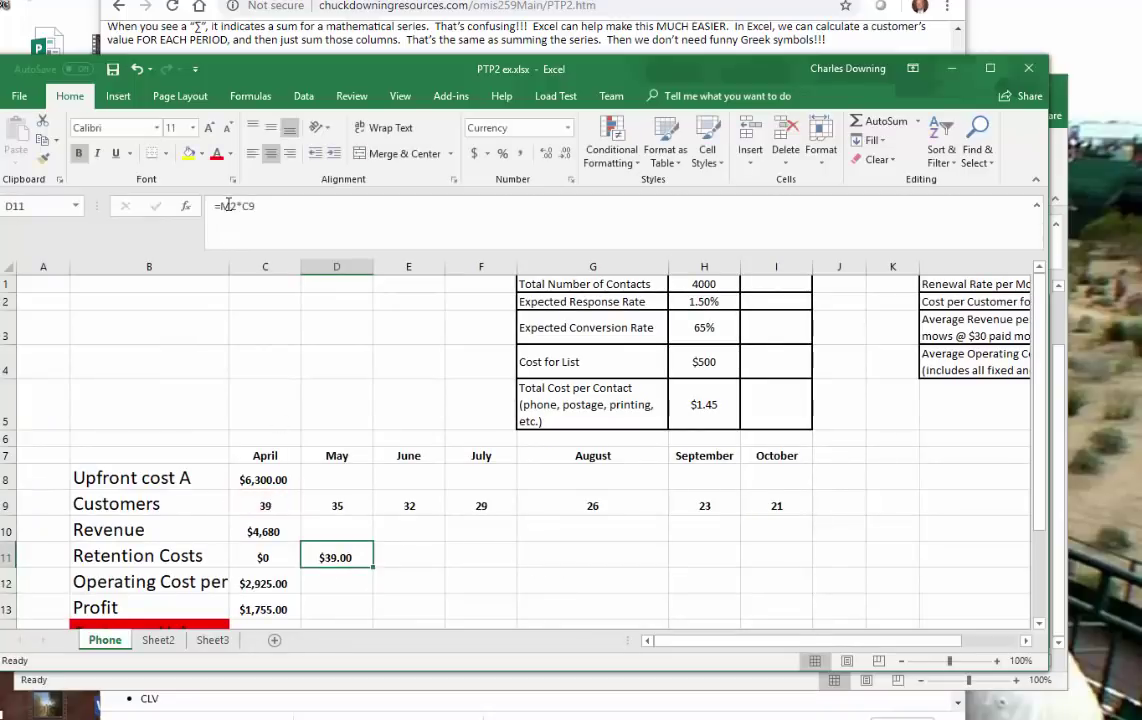
- Lock M2 as $M$2 and fill Retention Costs through October ($39.00 to $23.00)
click(228, 205)
key(F4)
key(Return)
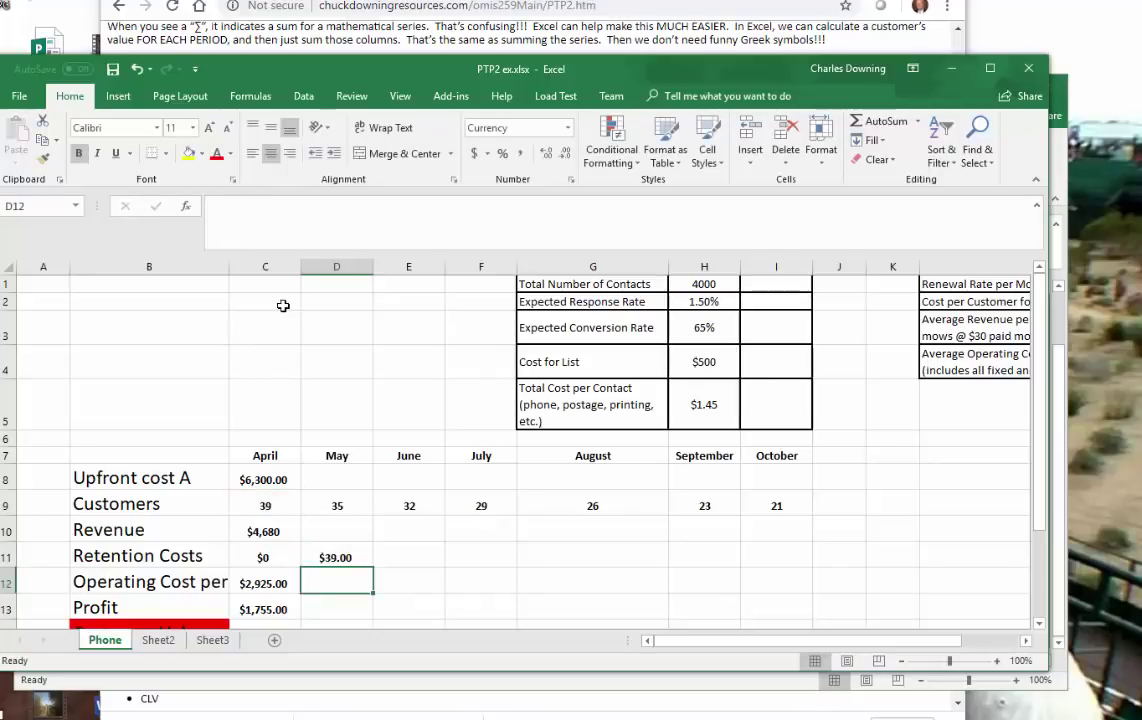
key(Up)
drag(372, 566, 798, 556)
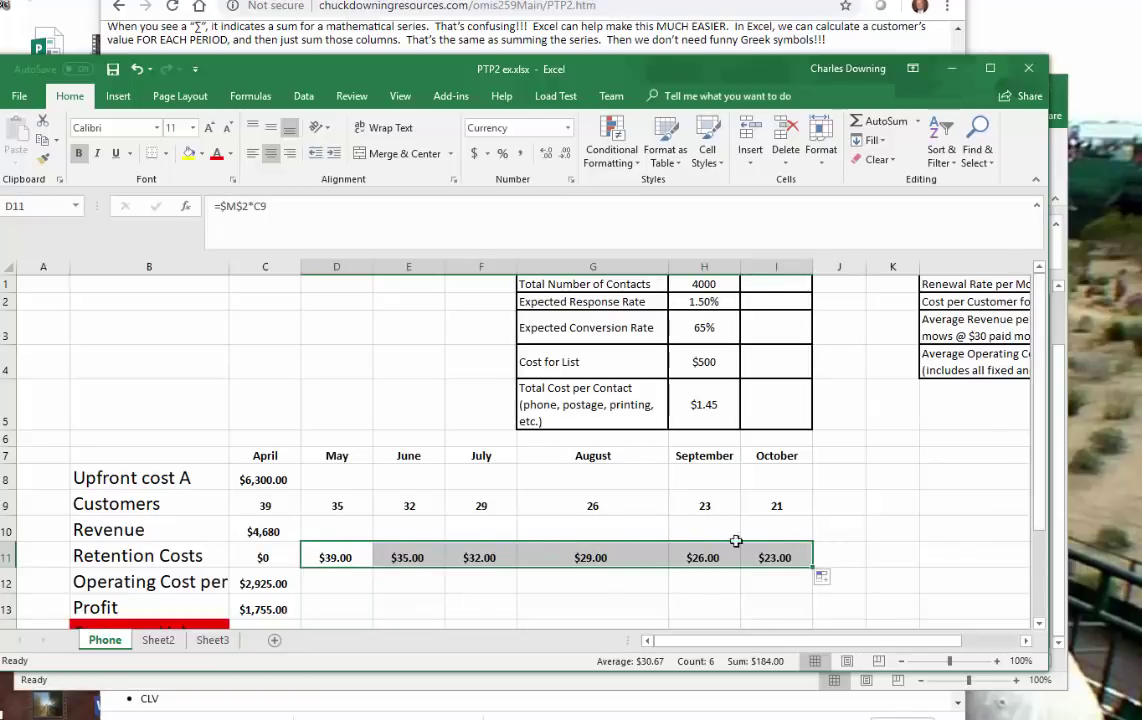
- Lock the revenue rate as $M$3 in C10's formula and fill it across to I10
click(265, 517)
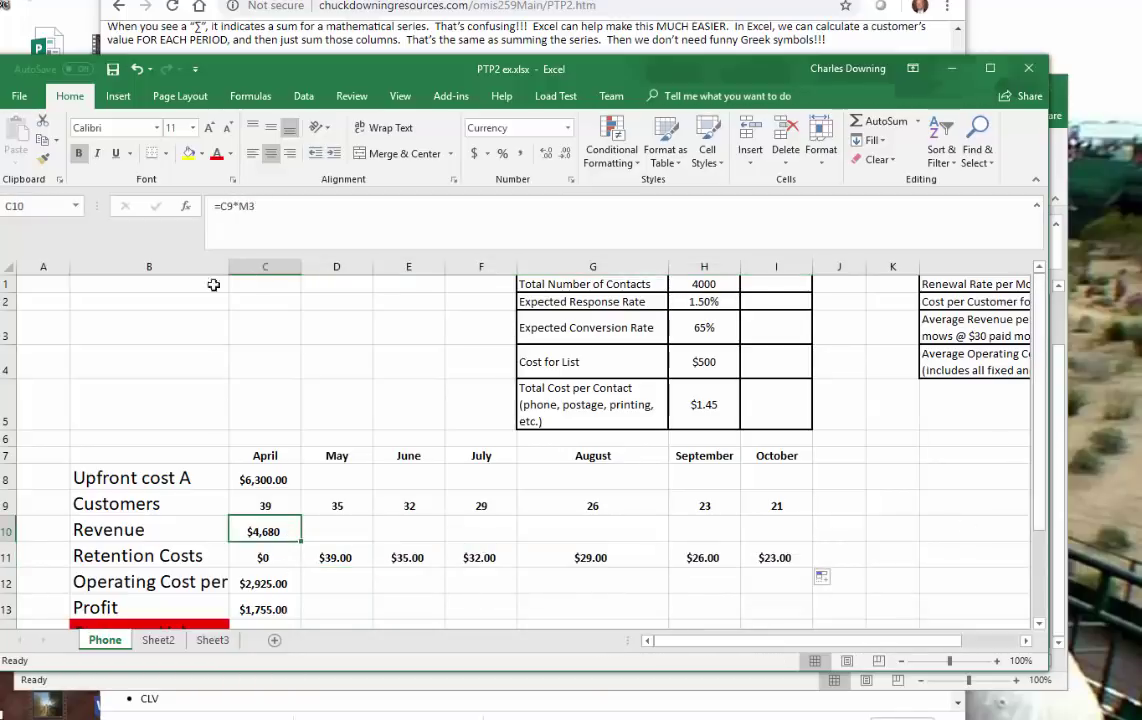
click(229, 217)
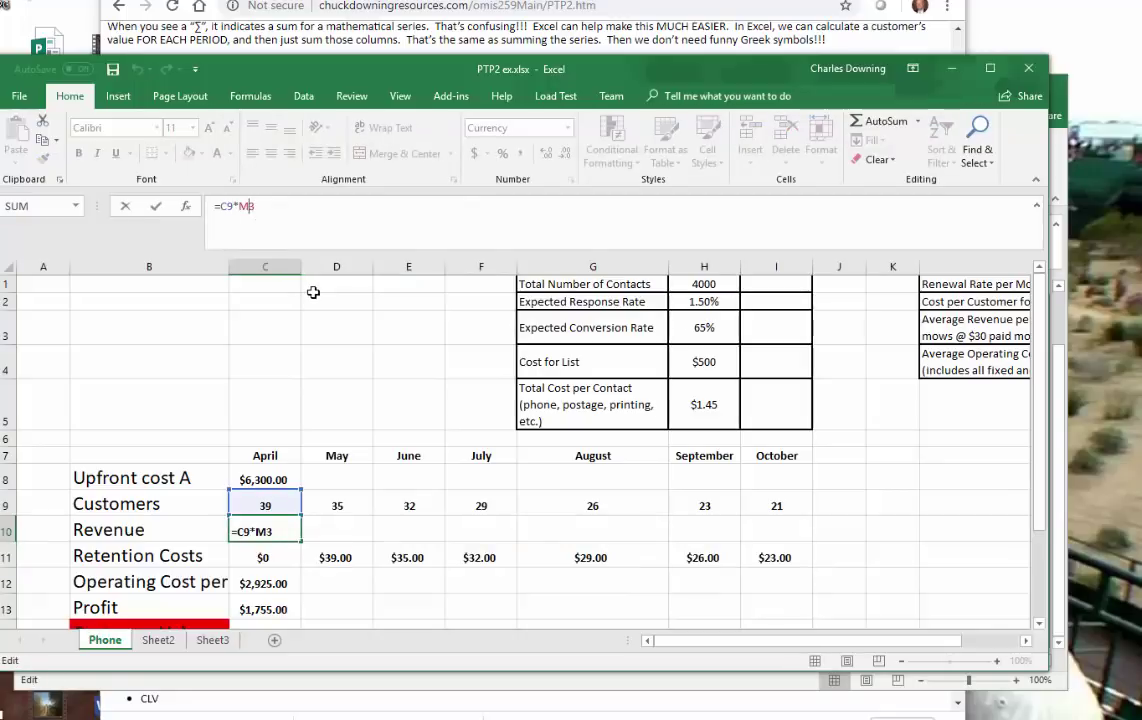
key(F4)
key(Return)
key(Up)
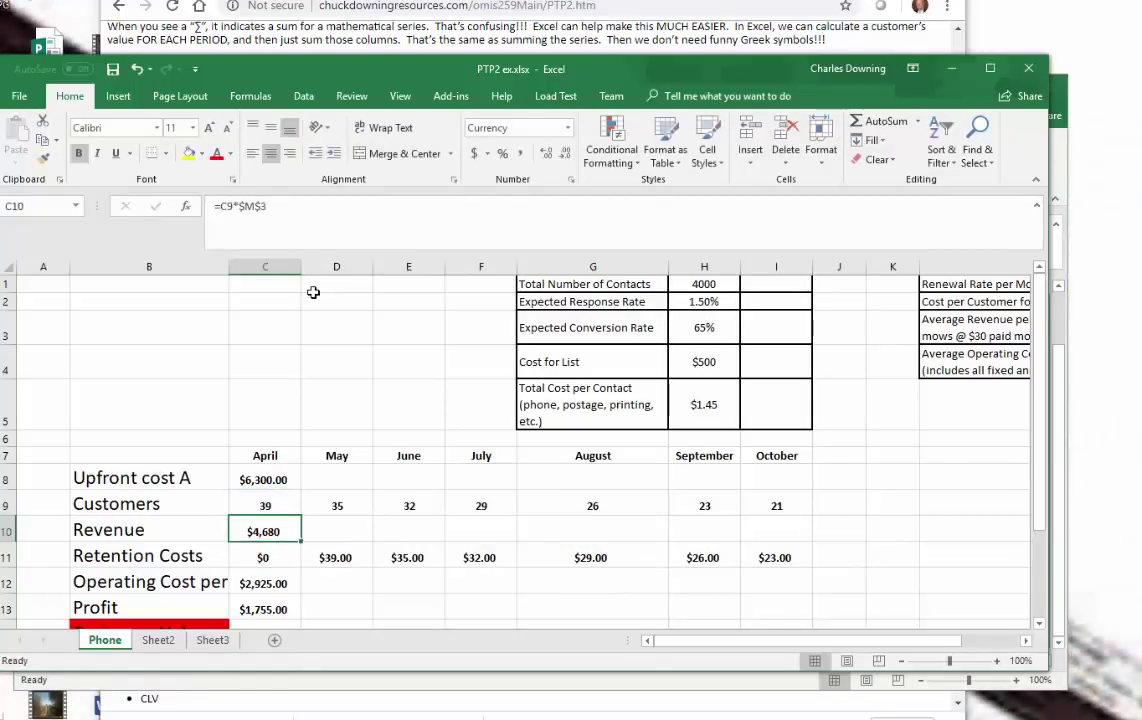
drag(303, 544, 786, 540)
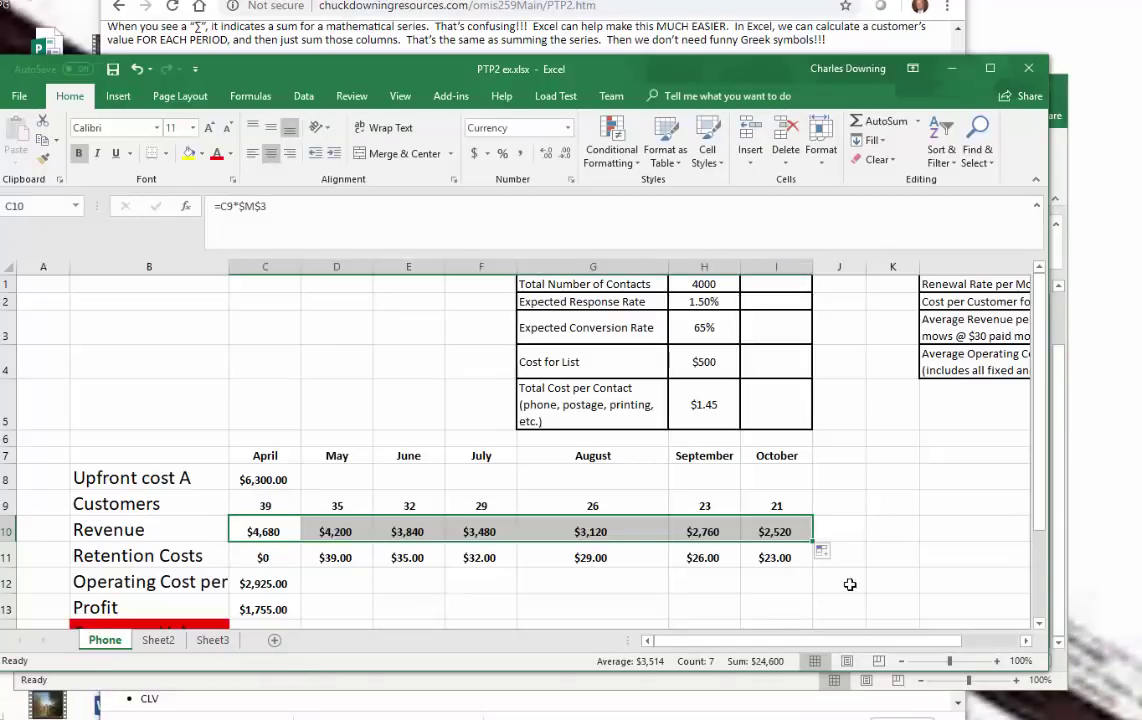
click(1040, 553)
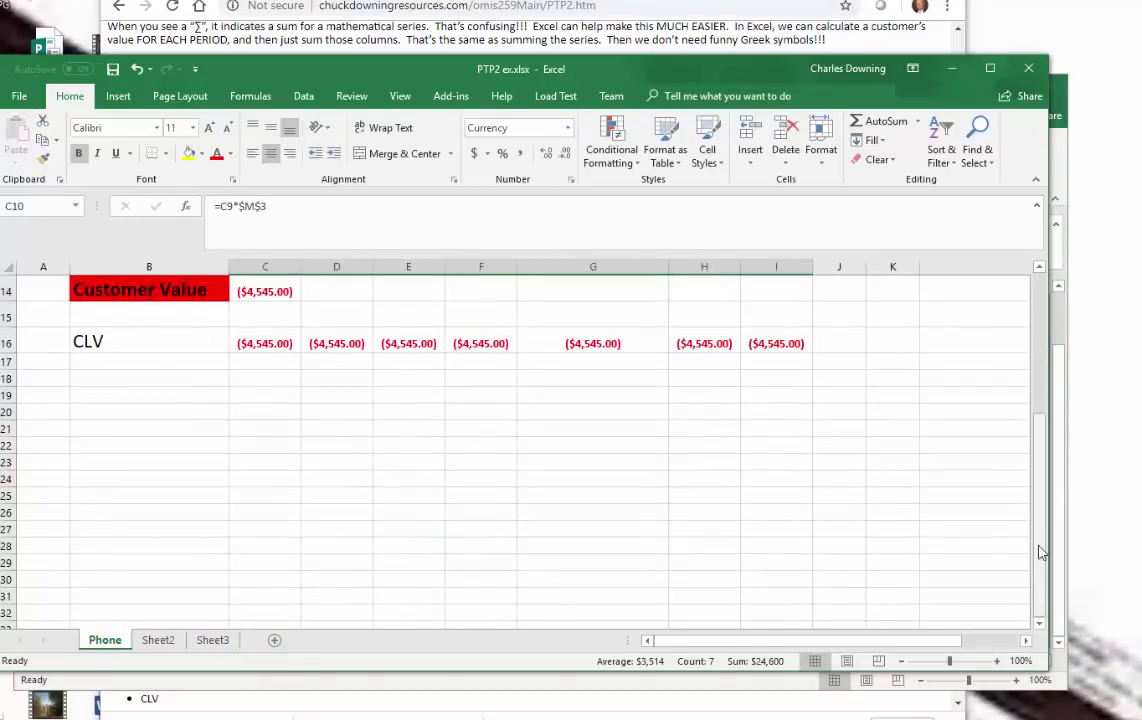
drag(1040, 527, 1040, 457)
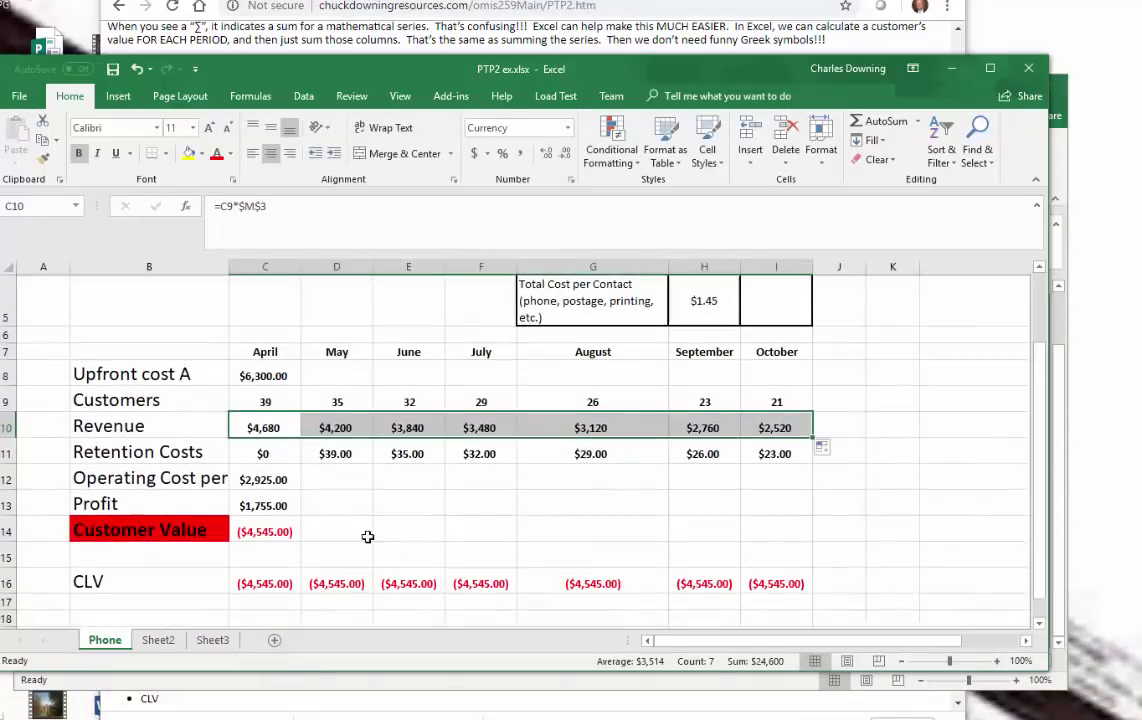
- Lock the operating cost rate as $M$4 in C12 and fill it across to I12
click(311, 475)
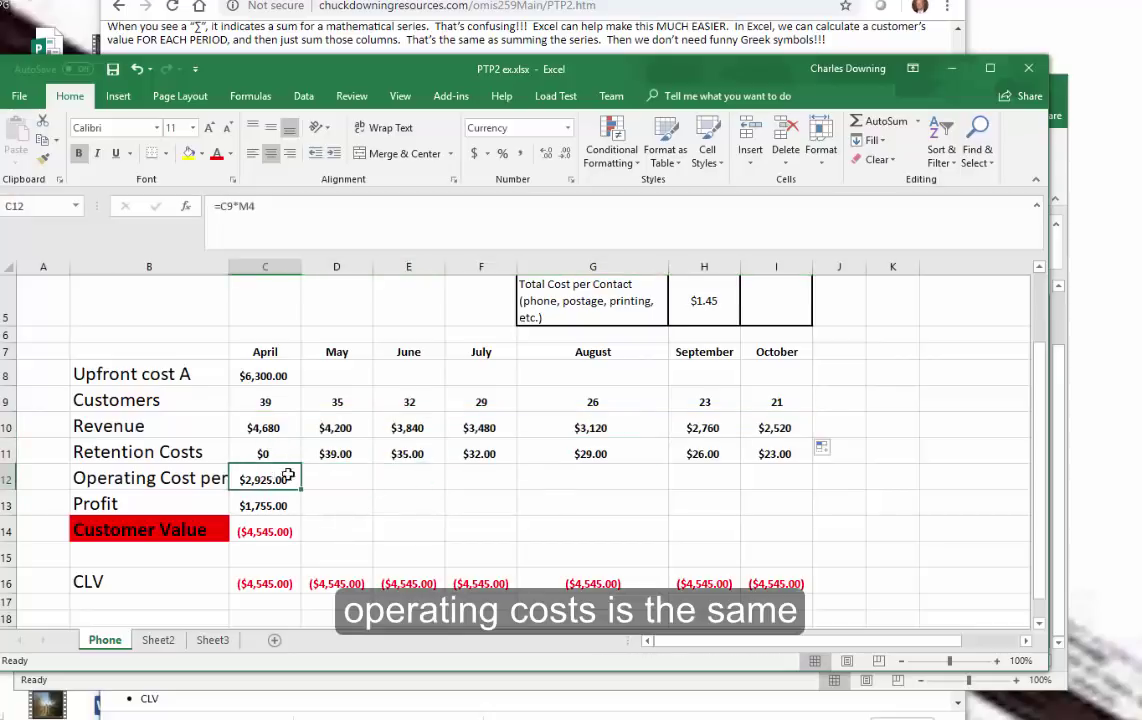
click(254, 241)
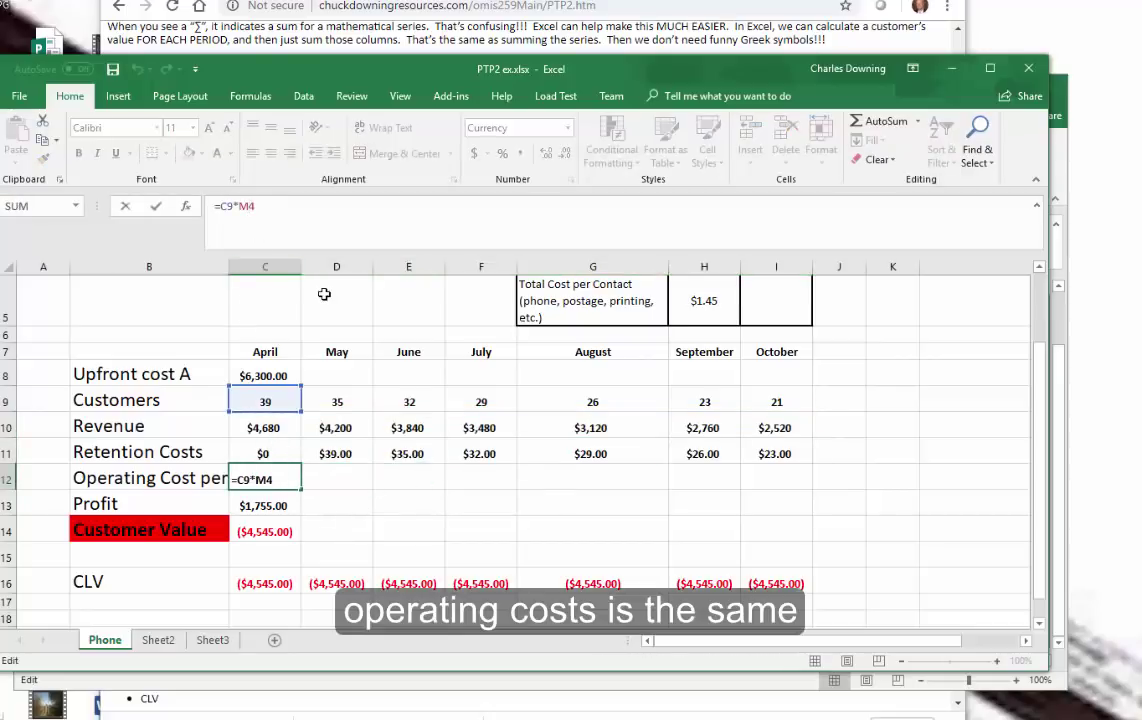
key(F4)
key(Return)
click(285, 479)
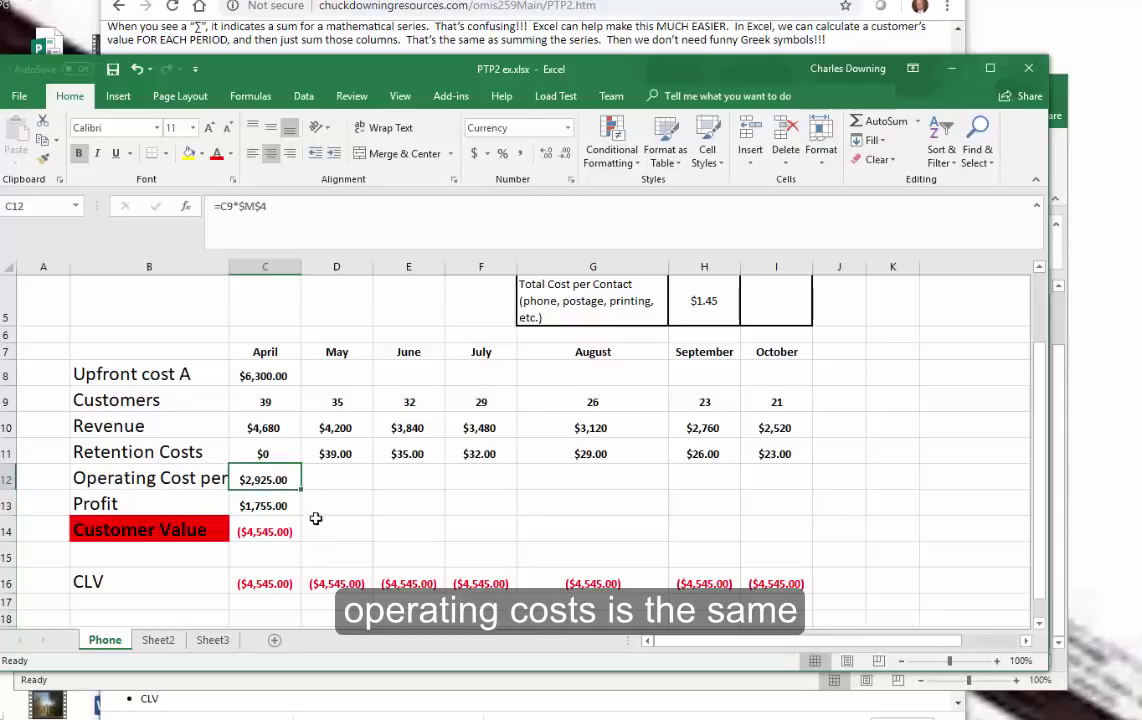
drag(300, 487, 788, 482)
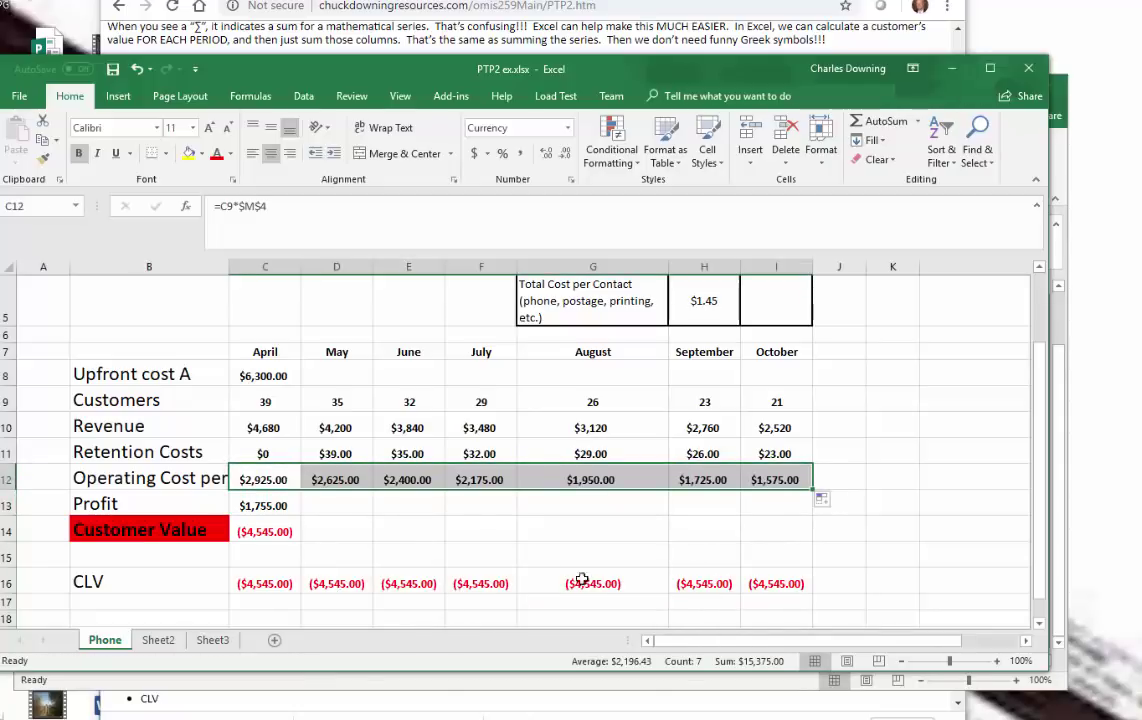
- Fill the Profit (C13) and Customer Value (C14) formulas across to October
click(262, 505)
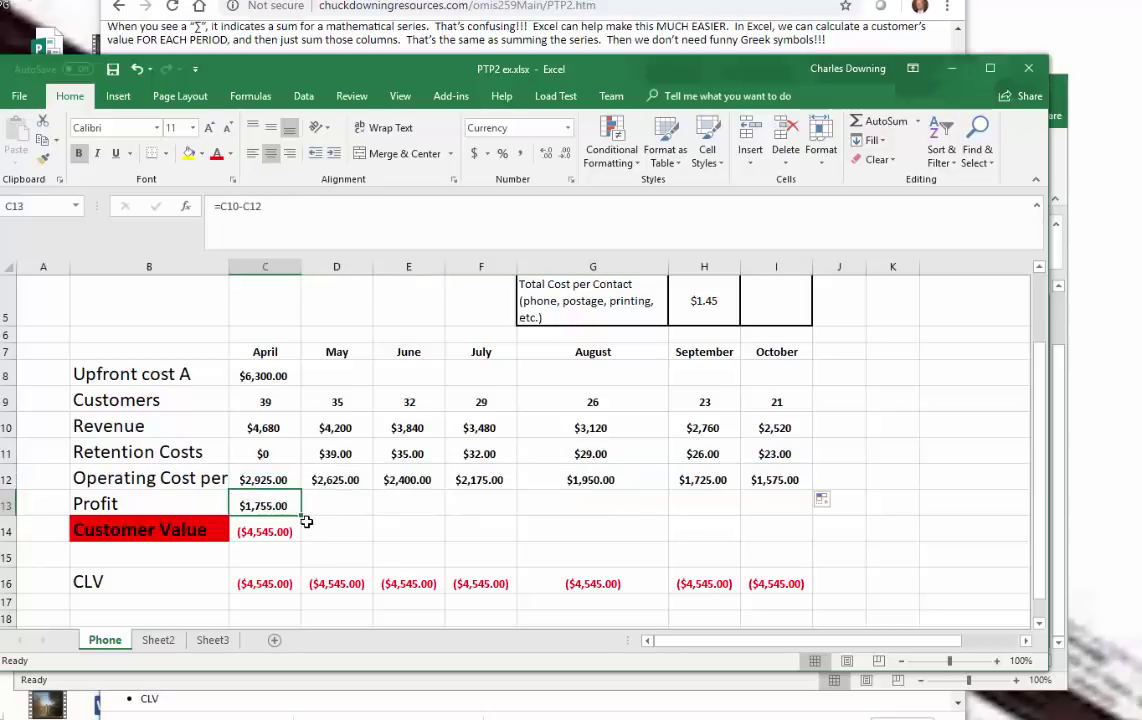
drag(301, 514, 790, 505)
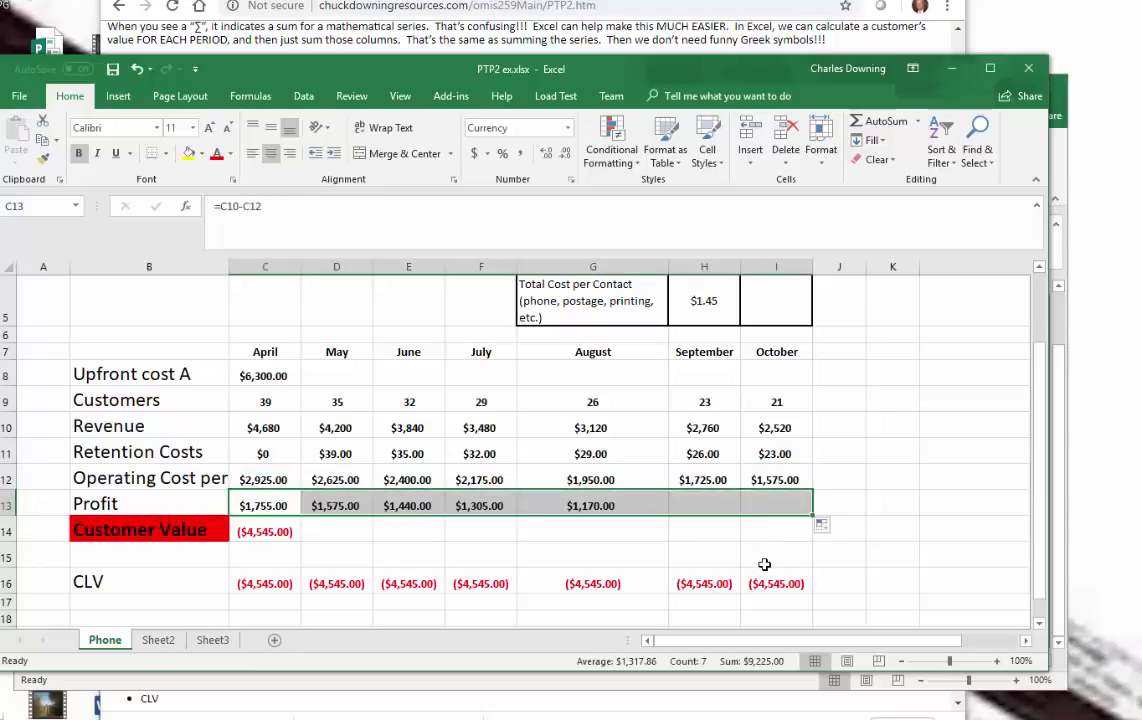
click(255, 531)
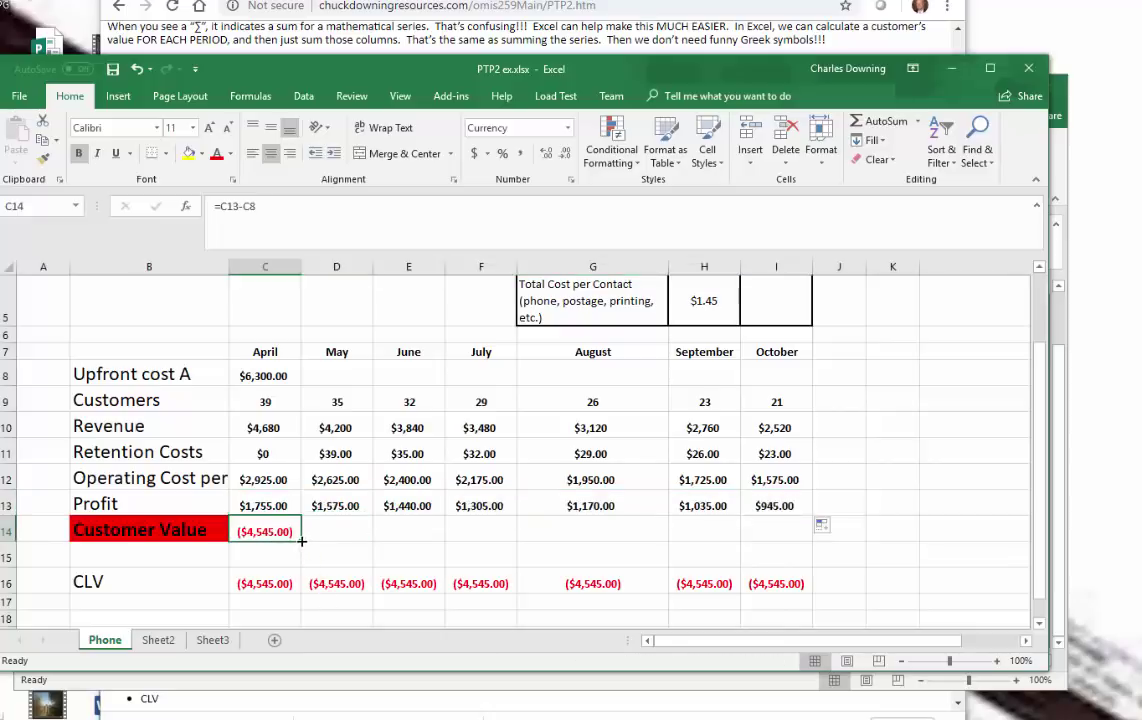
drag(301, 541, 790, 535)
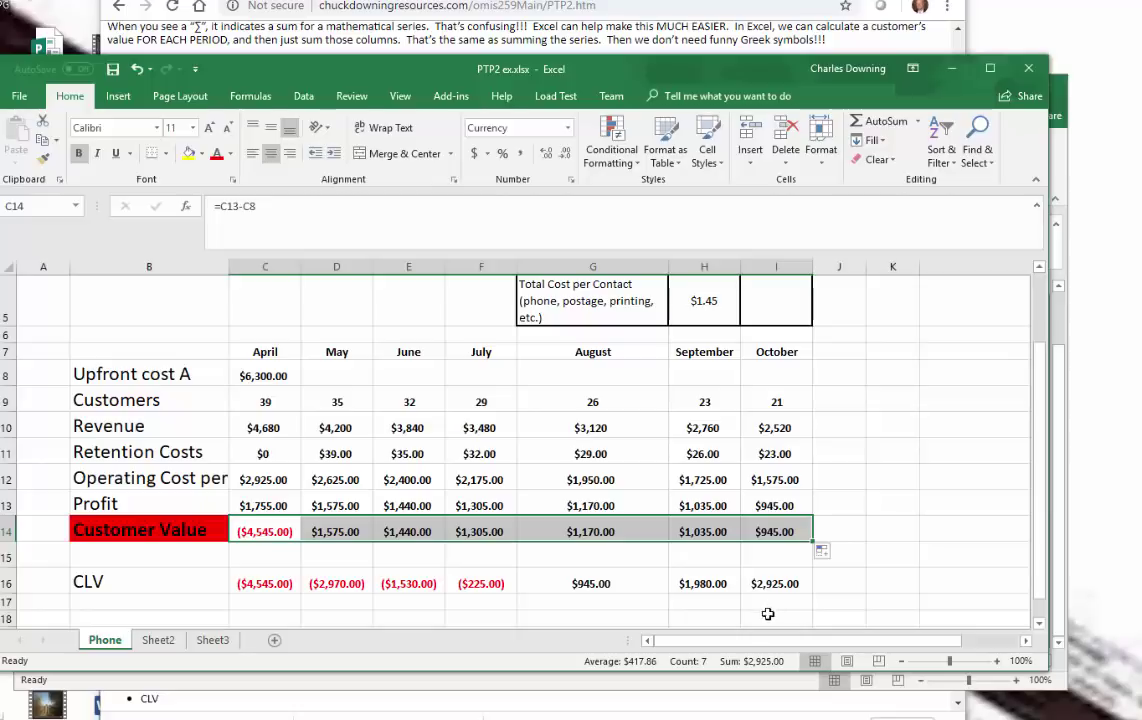
click(408, 426)
click(759, 582)
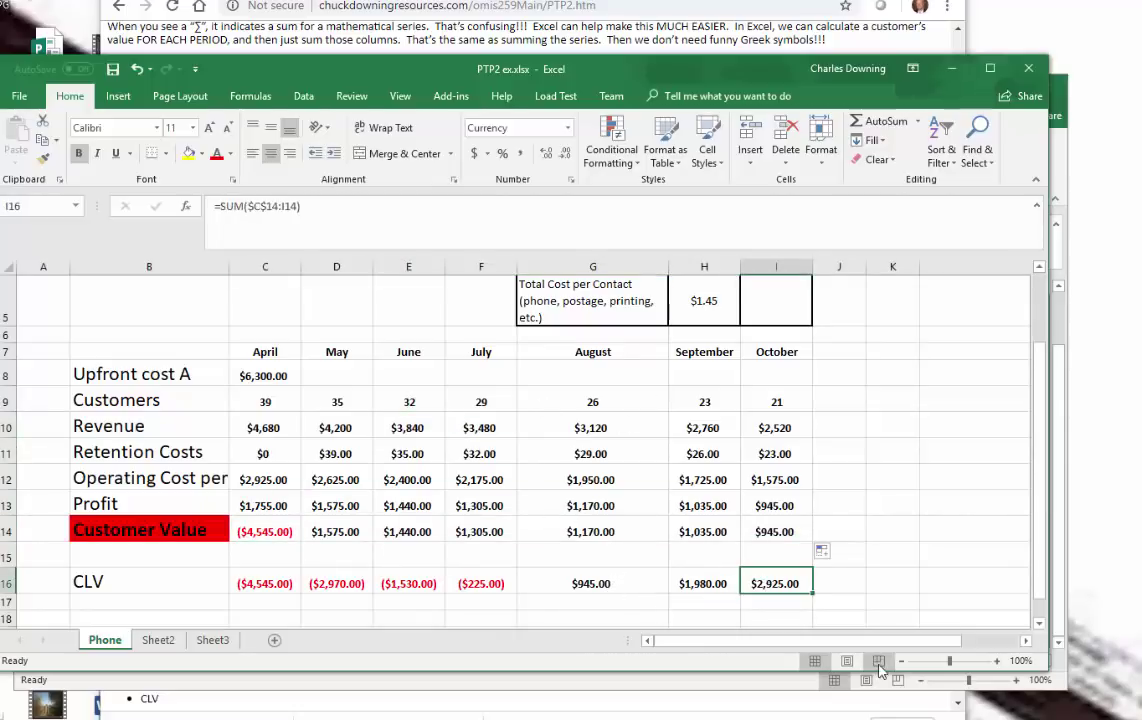
key(alt+Tab)
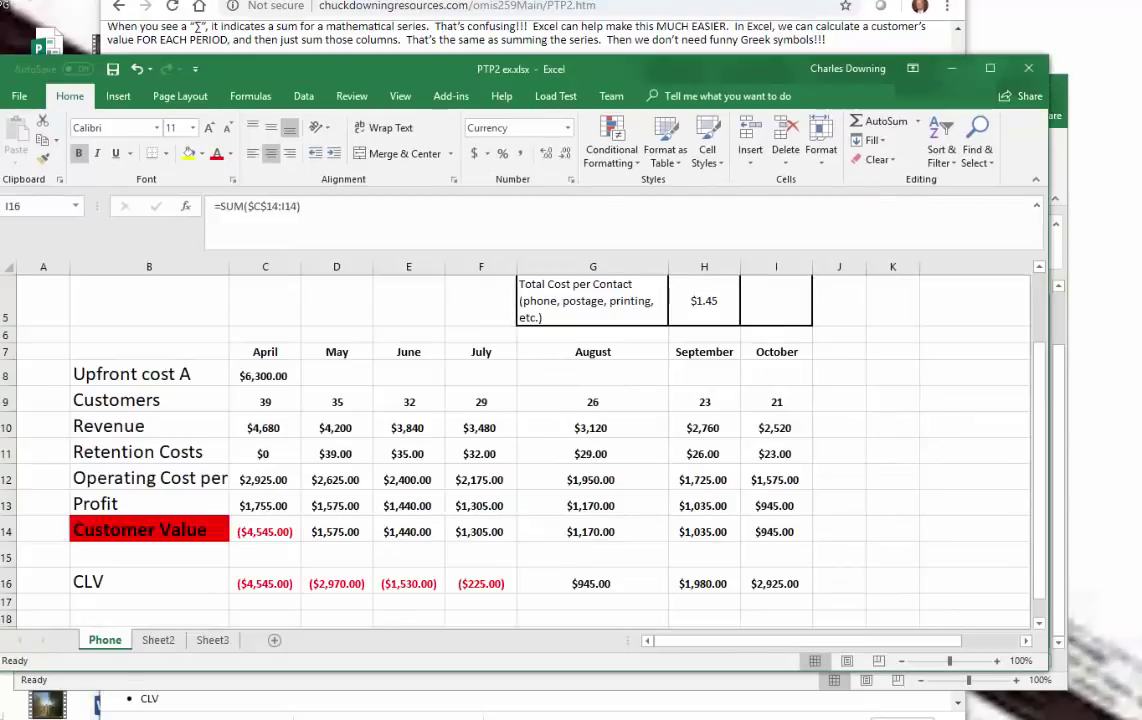
click(334, 583)
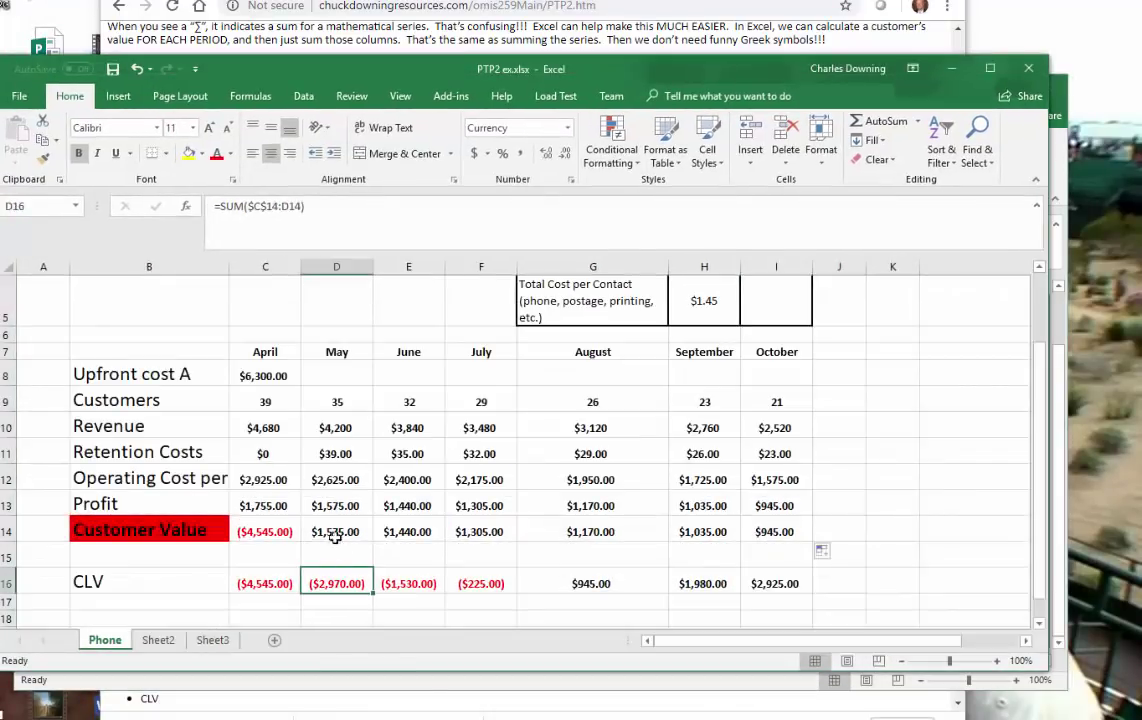
click(334, 533)
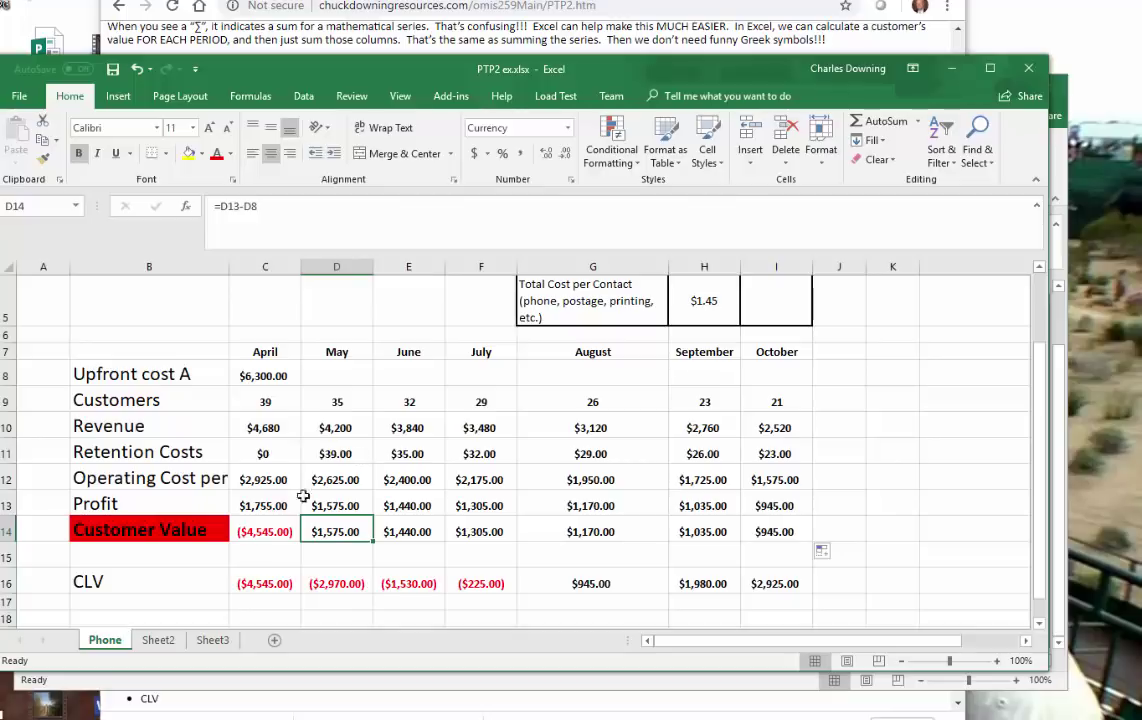
- Change C14 to =C13-C8-C11 and fill through I14, bringing October's CLV to $2,741.00
click(258, 531)
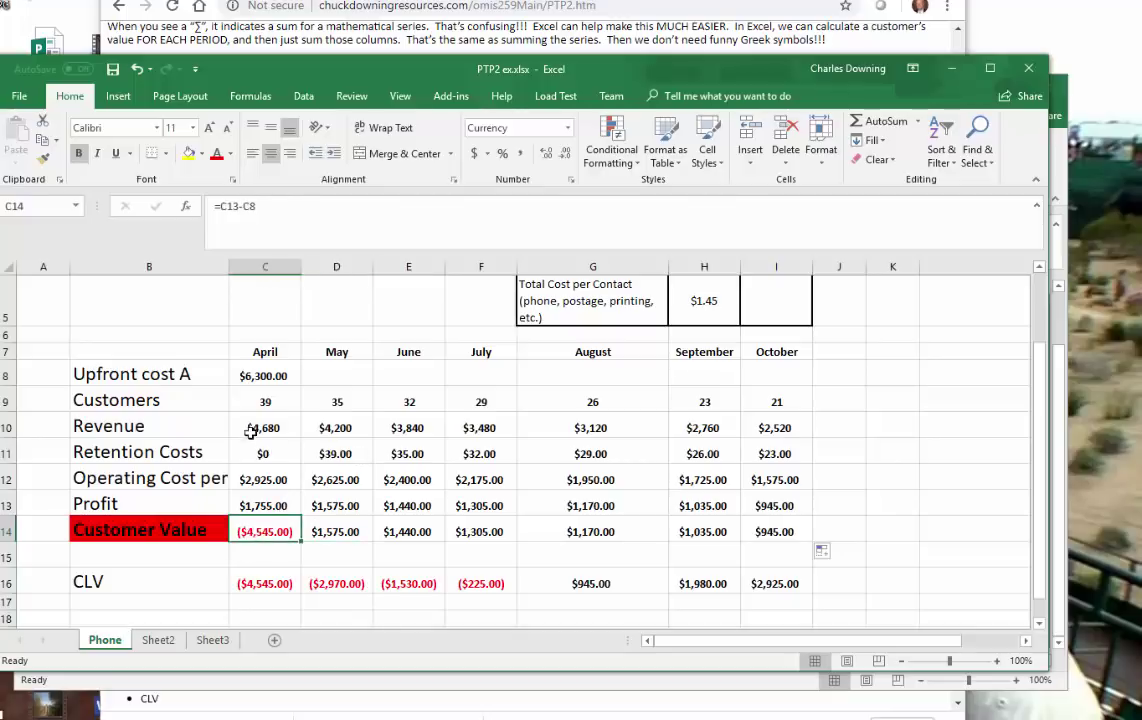
click(285, 205)
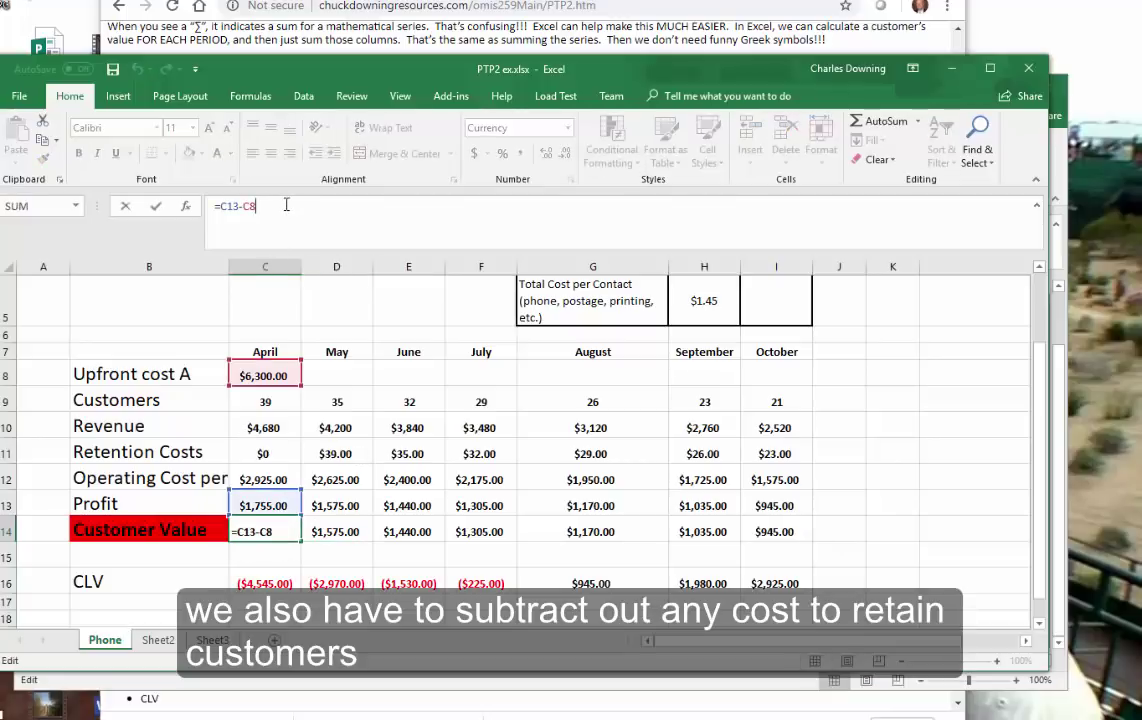
text(-)
click(263, 452)
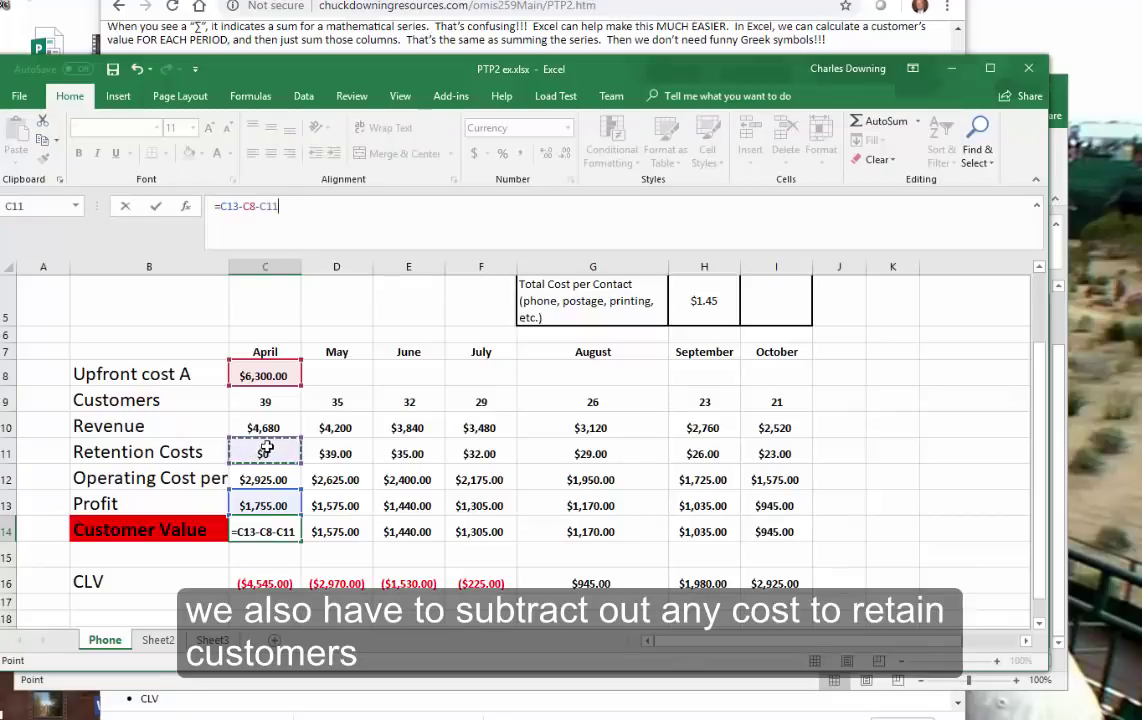
key(Return)
click(275, 531)
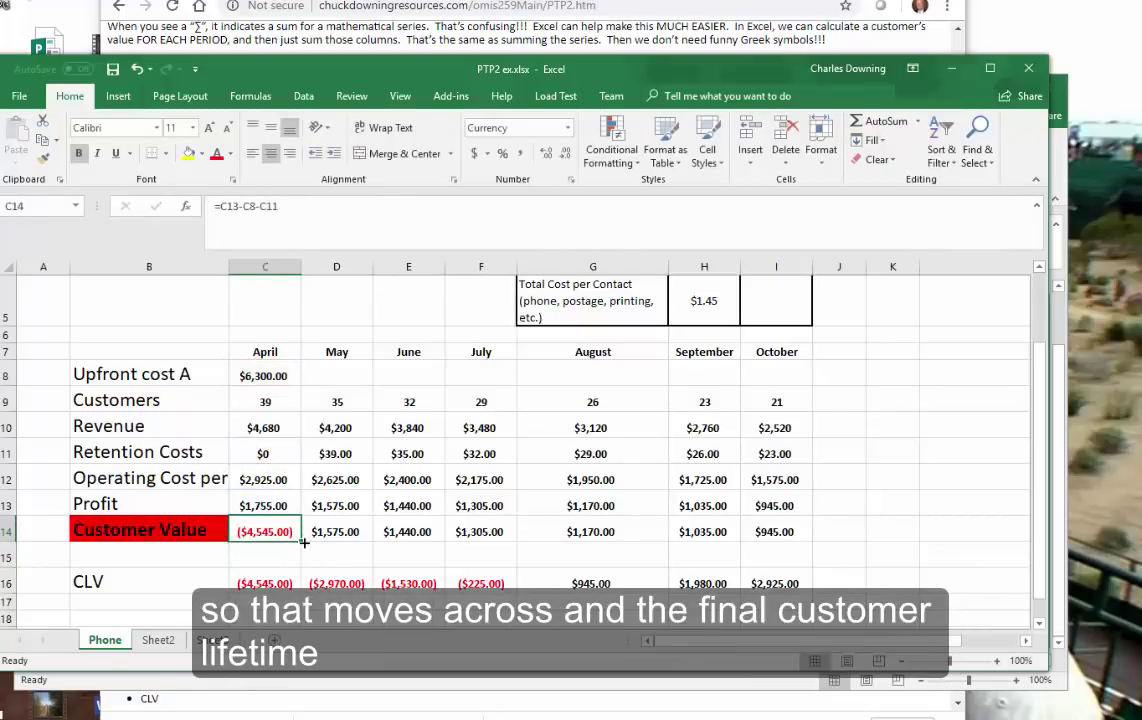
drag(301, 543, 778, 535)
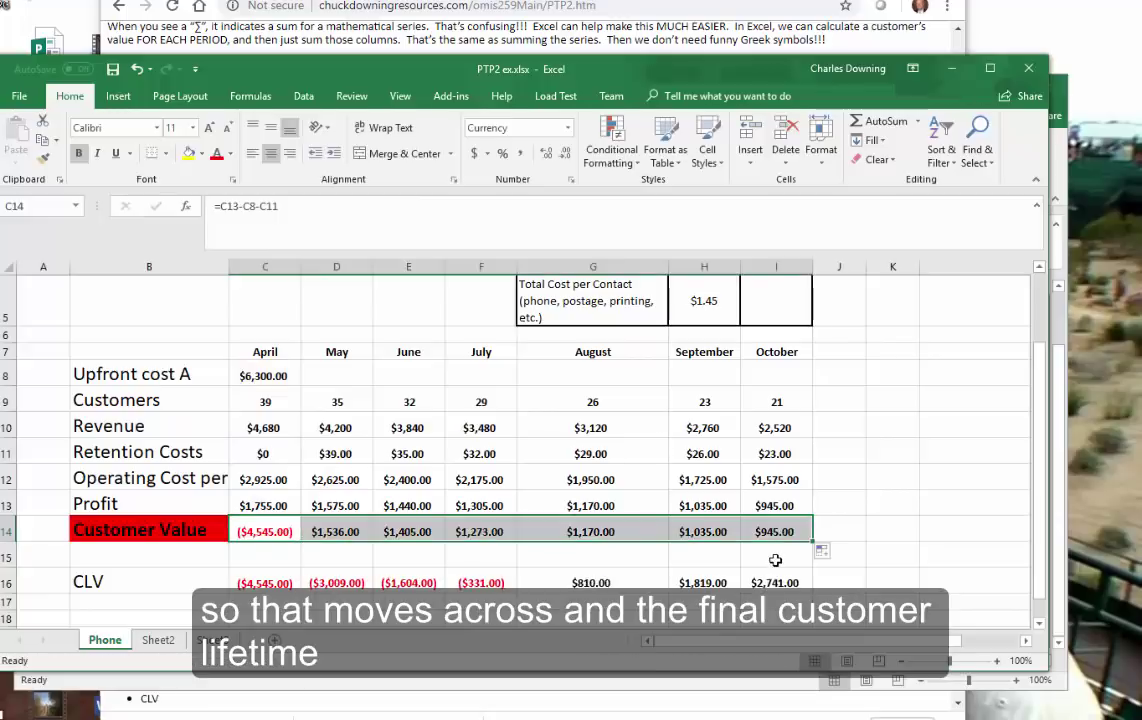
click(795, 583)
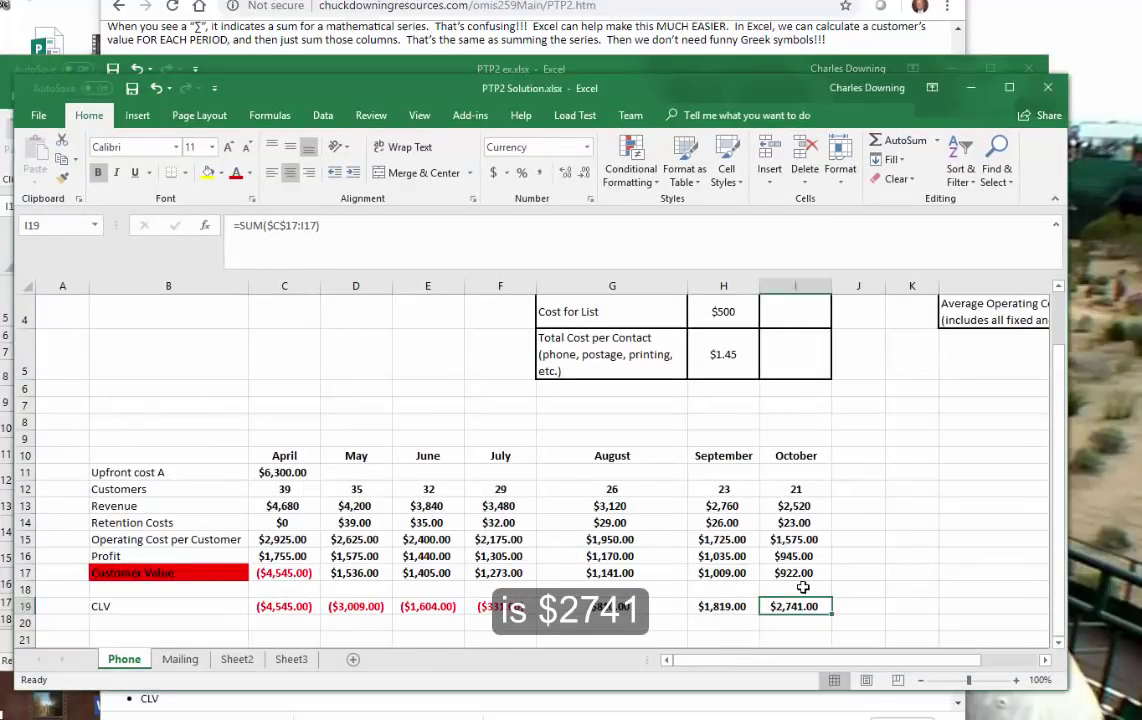
- Check the solution's Mailing sheet CLV in I19, then return to PTP2 ex.xlsx
click(181, 660)
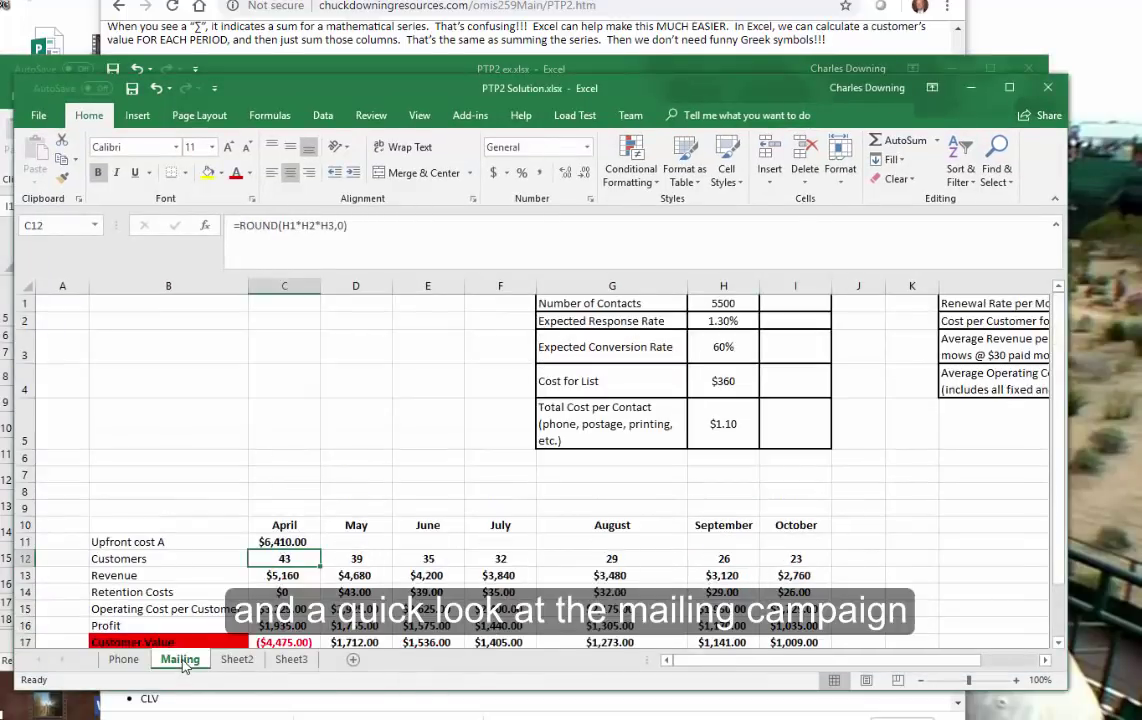
scroll(955, 530, down, 1)
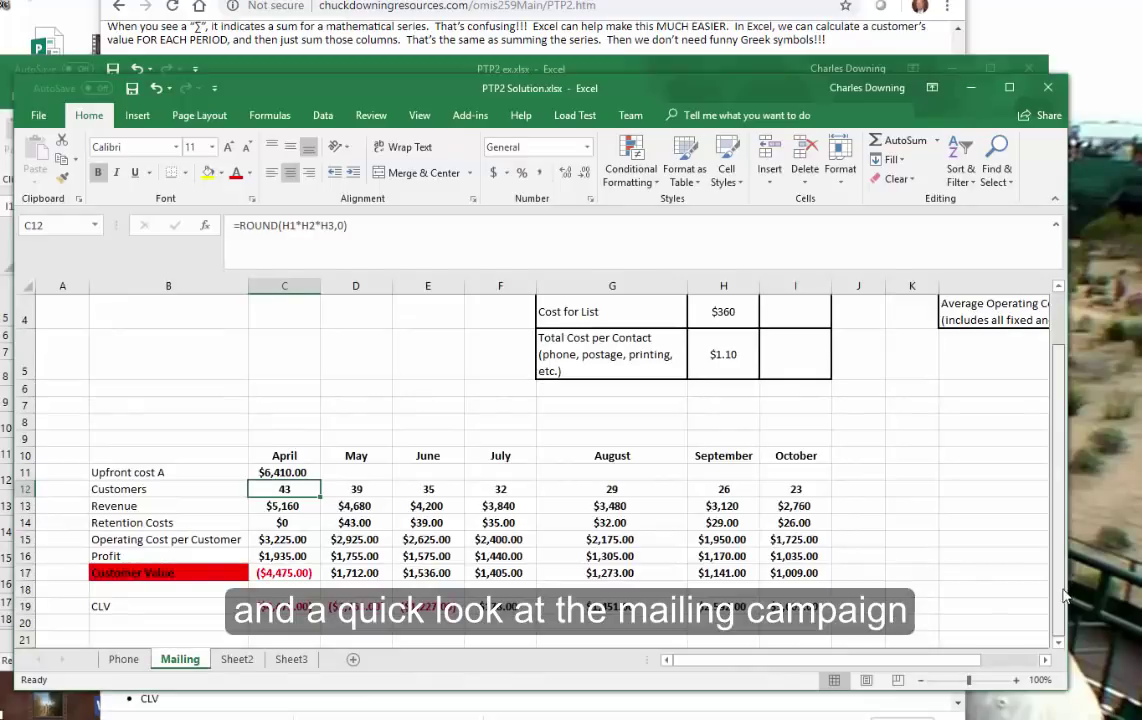
click(795, 606)
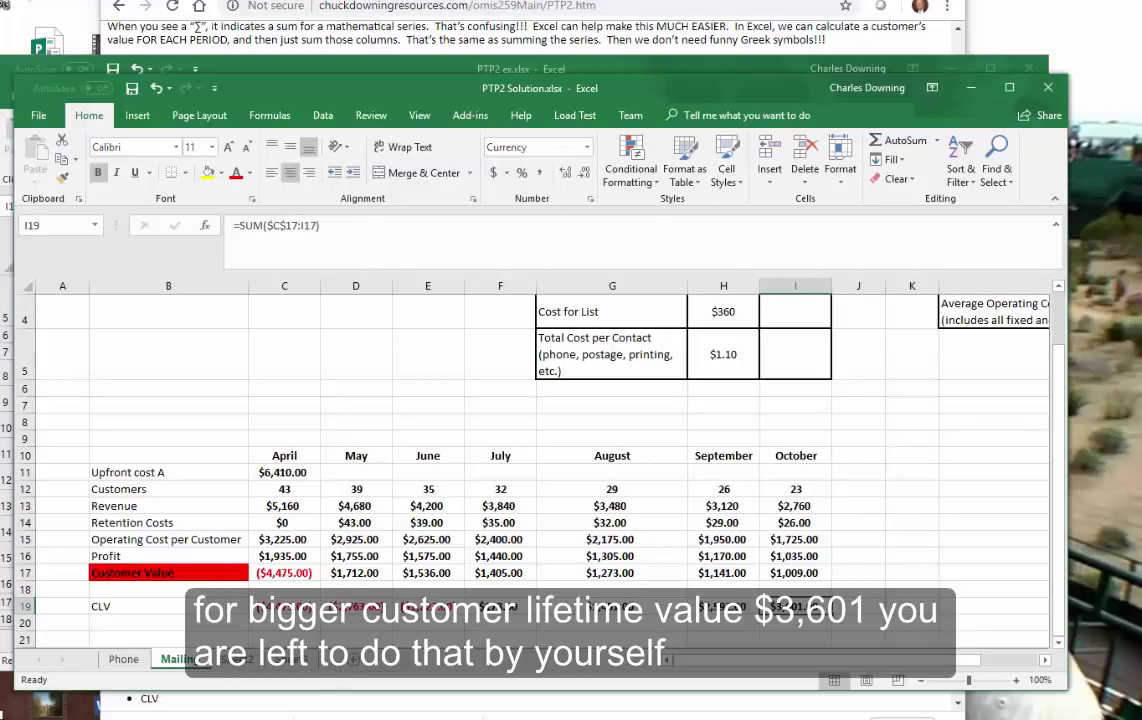
key(alt+Tab)
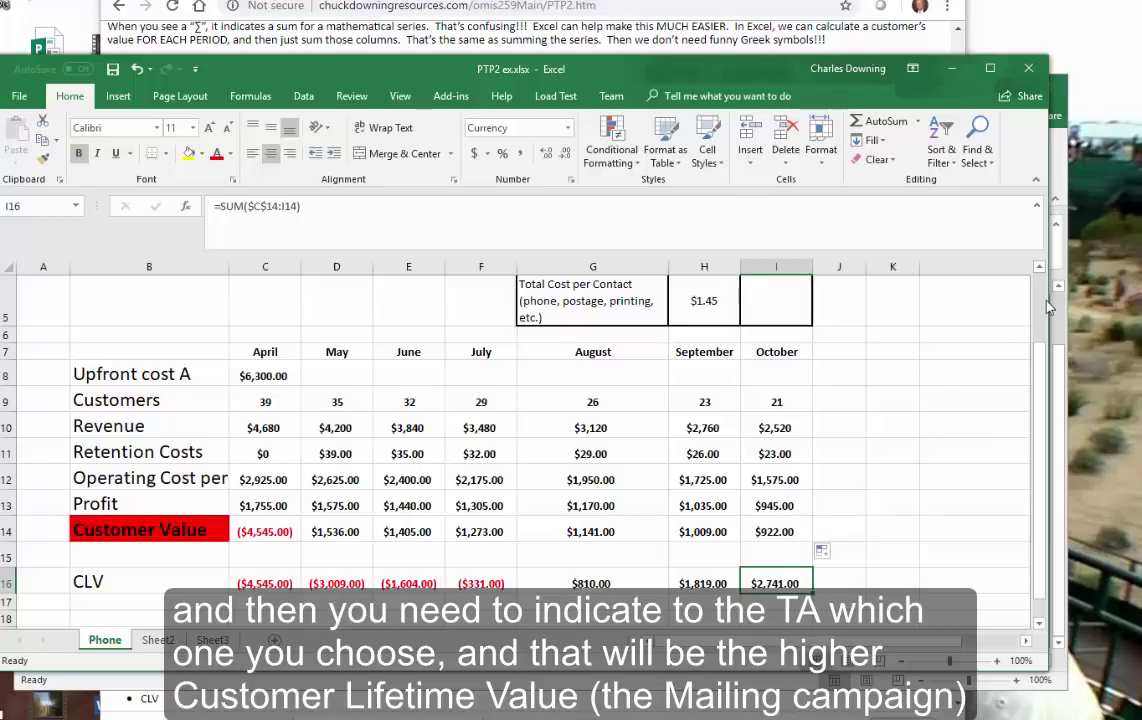
drag(1042, 322, 1043, 290)
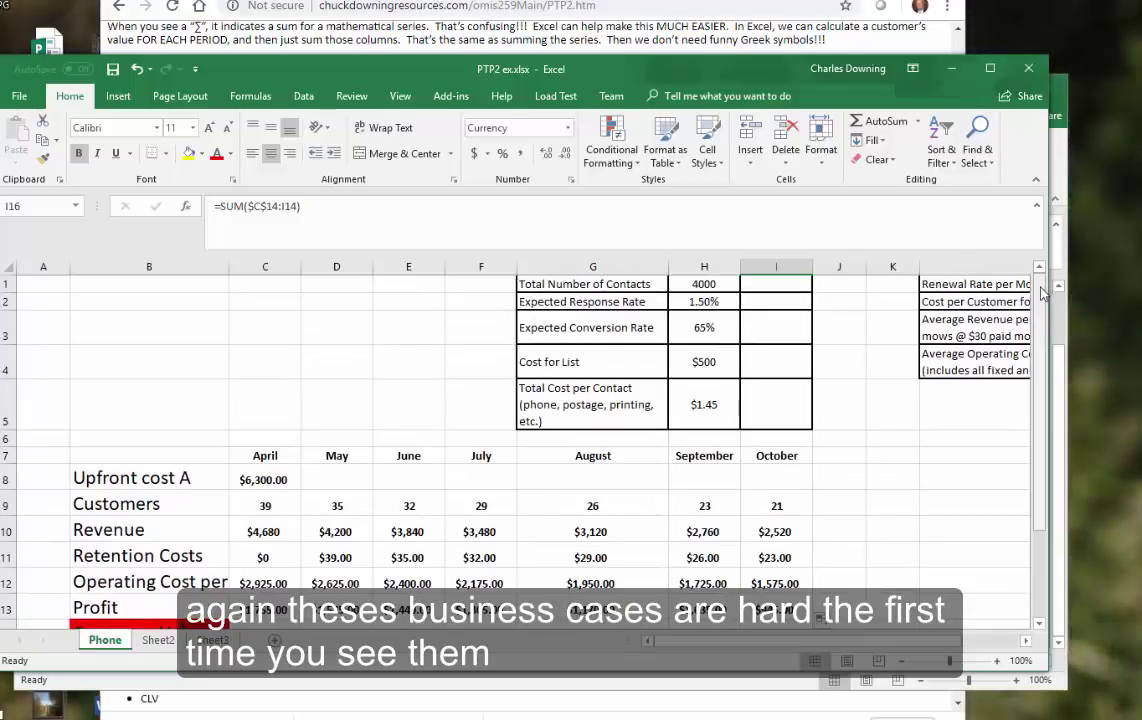